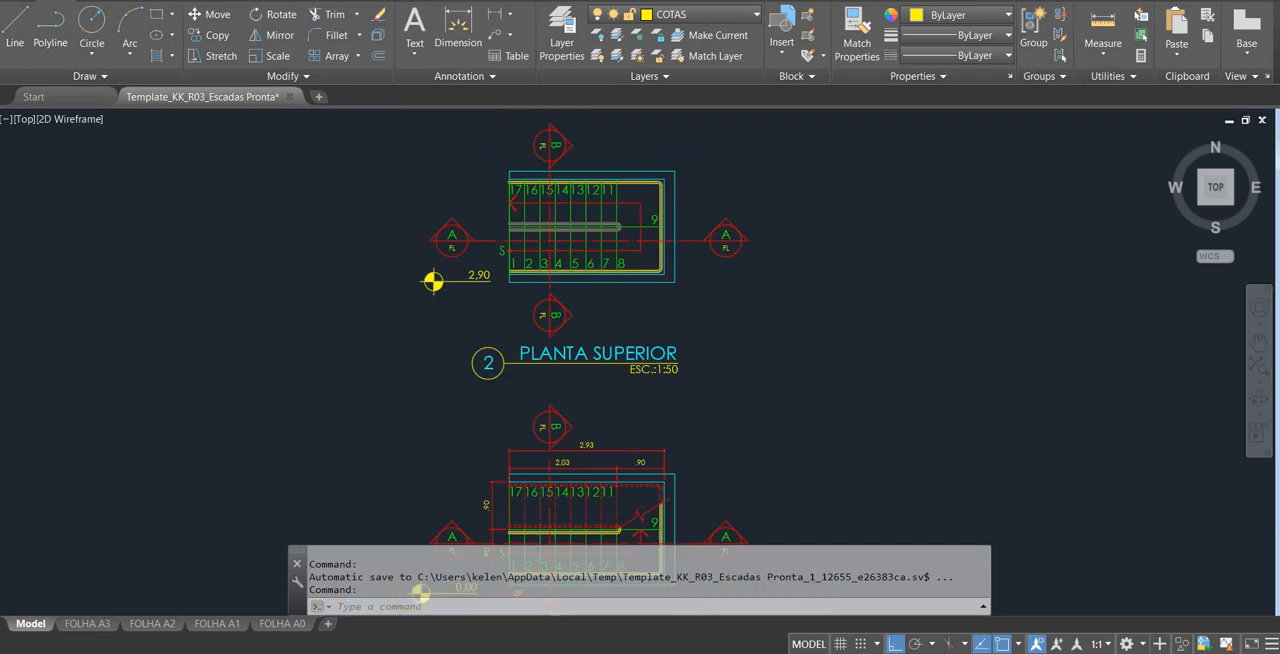
Examine the staircase plans PLANTA SUPERIOR and PLANTA TÉRREO and the sections CORTE AA and CORTE BB.
{"action": "scroll", "coordinate": [589, 293], "scroll_direction": "up", "scroll_amount": 2}
{"action": "scroll", "coordinate": [551, 256], "scroll_direction": "up", "scroll_amount": 2}
{"action": "scroll", "coordinate": [580, 307], "scroll_direction": "up", "scroll_amount": 2}
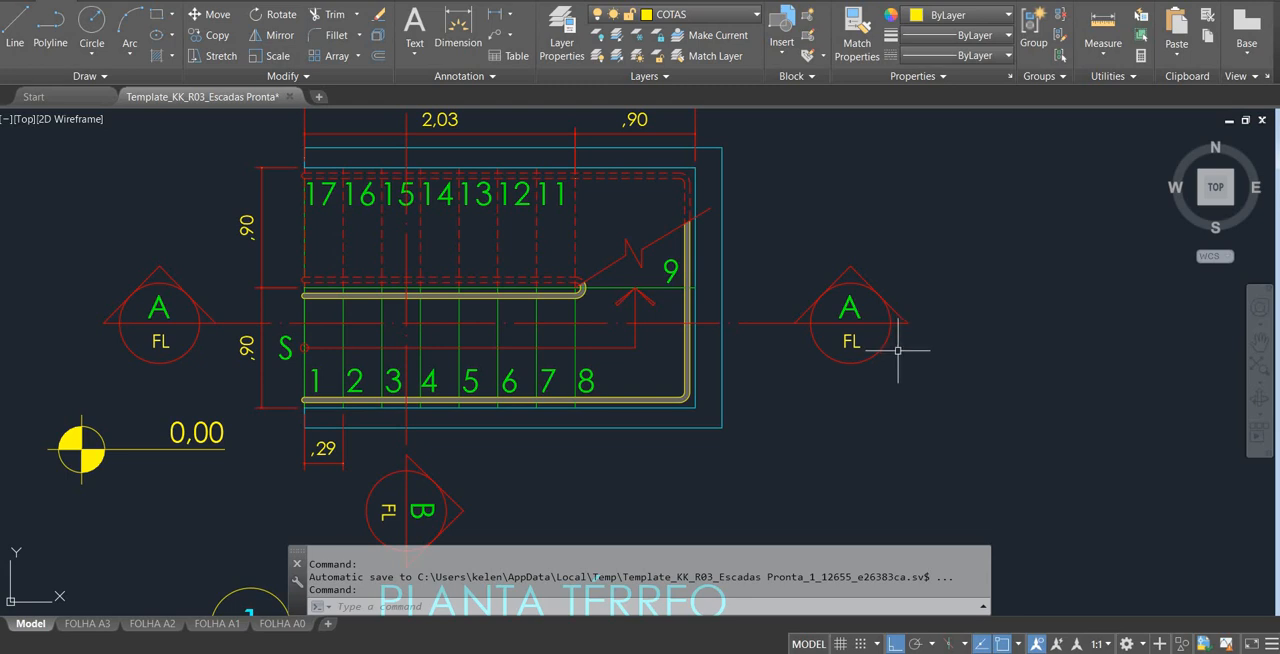
{"action": "scroll", "coordinate": [906, 350], "scroll_direction": "down", "scroll_amount": 5}
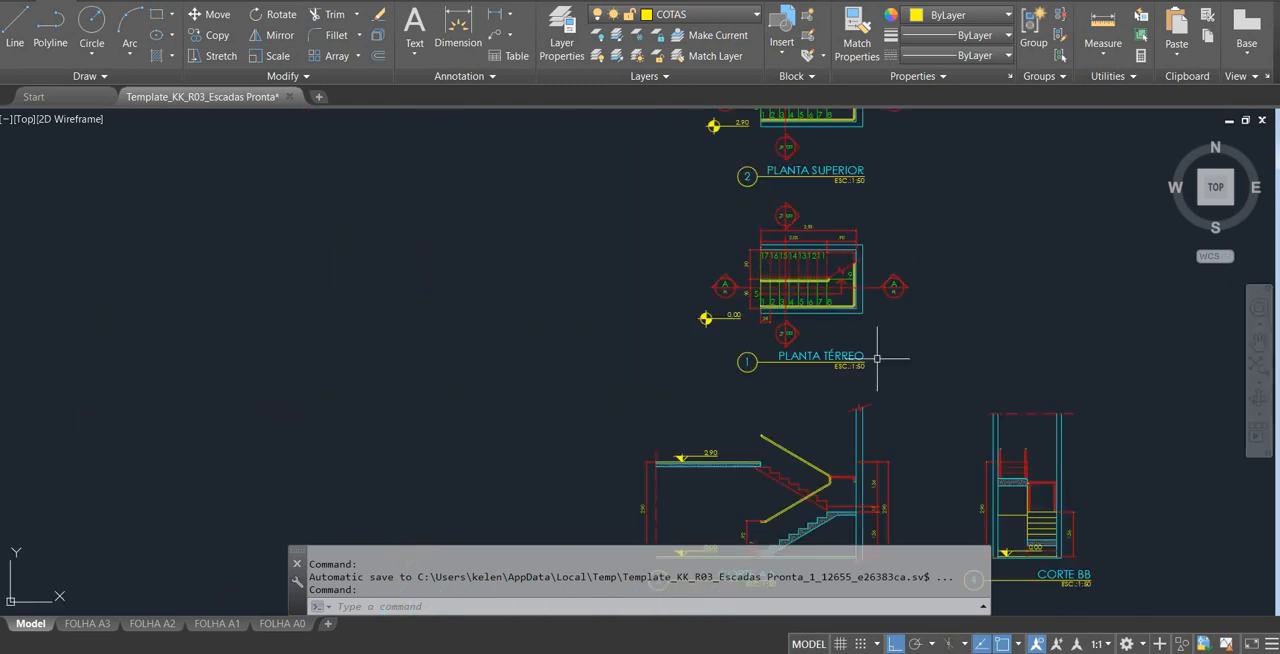
{"action": "scroll", "coordinate": [790, 145], "scroll_direction": "up", "scroll_amount": 5}
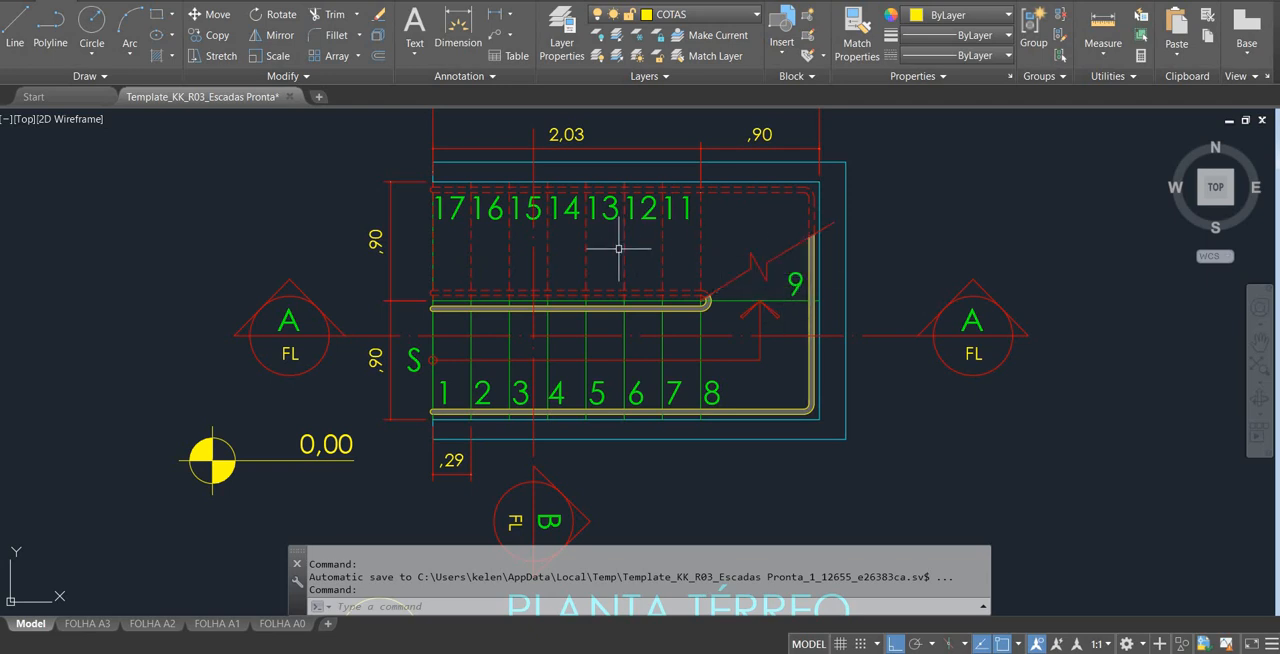
{"action": "scroll", "coordinate": [619, 248], "scroll_direction": "down", "scroll_amount": 10}
{"action": "scroll", "coordinate": [647, 305], "scroll_direction": "up", "scroll_amount": 3}
{"action": "scroll", "coordinate": [585, 365], "scroll_direction": "up", "scroll_amount": 4}
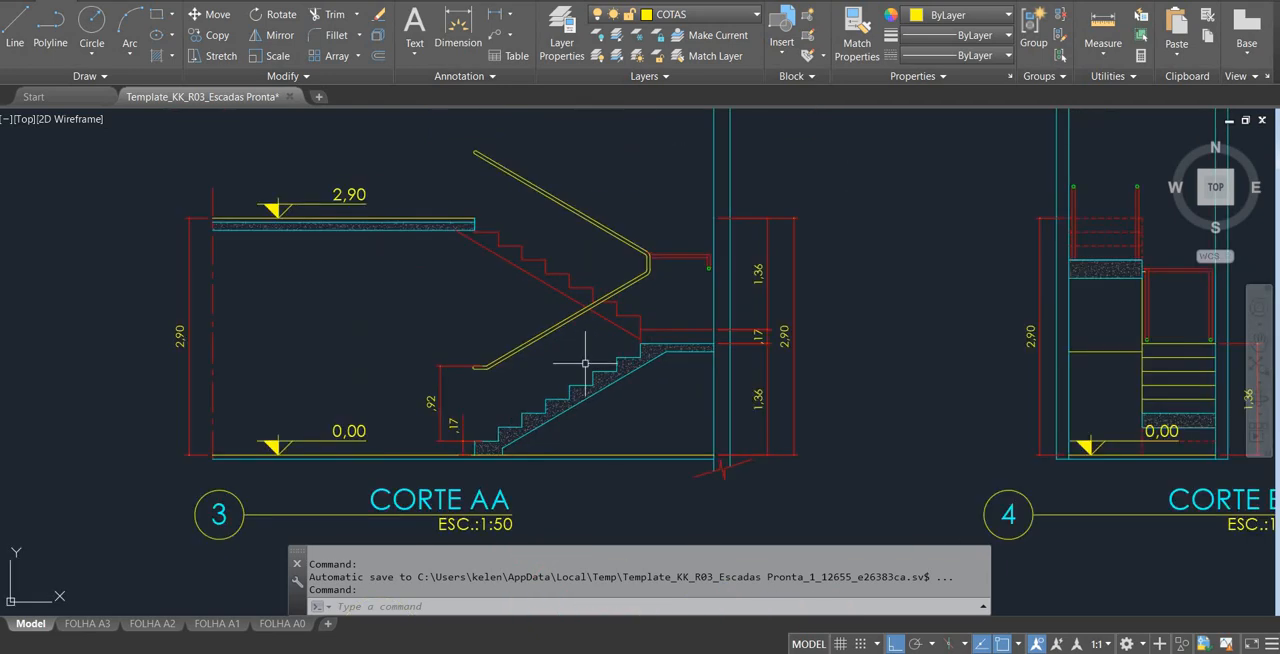
{"action": "scroll", "coordinate": [566, 419], "scroll_direction": "down", "scroll_amount": 2}
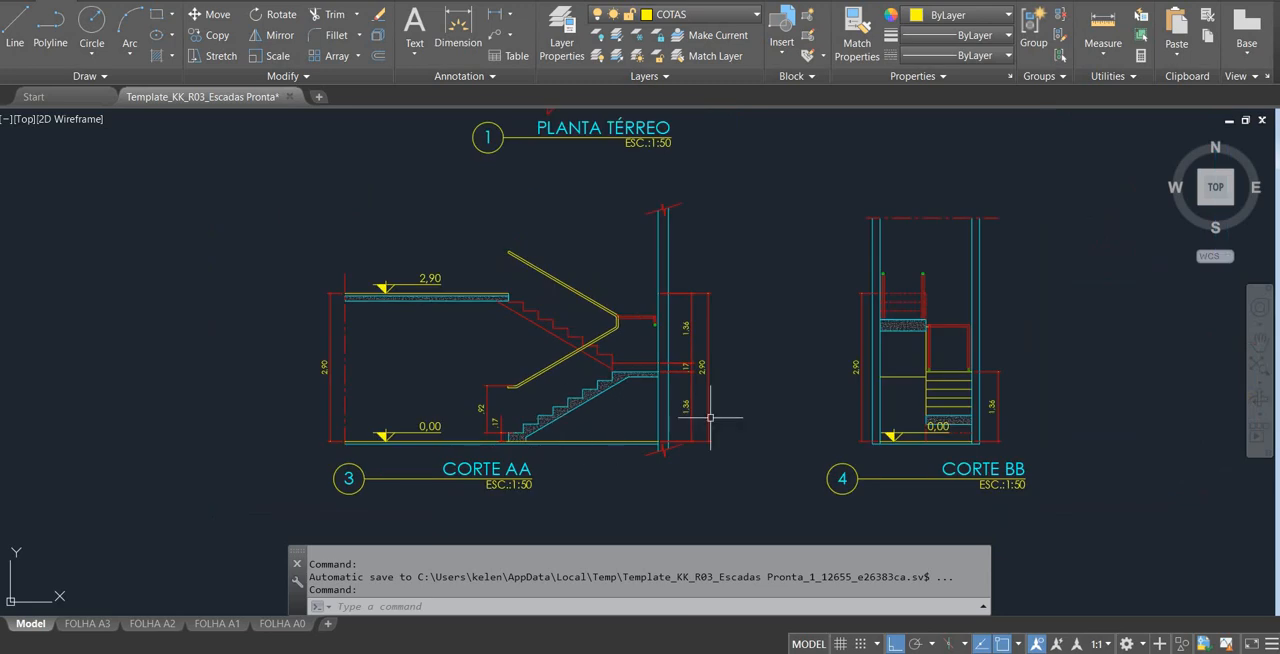
{"action": "scroll", "coordinate": [1006, 366], "scroll_direction": "up", "scroll_amount": 2}
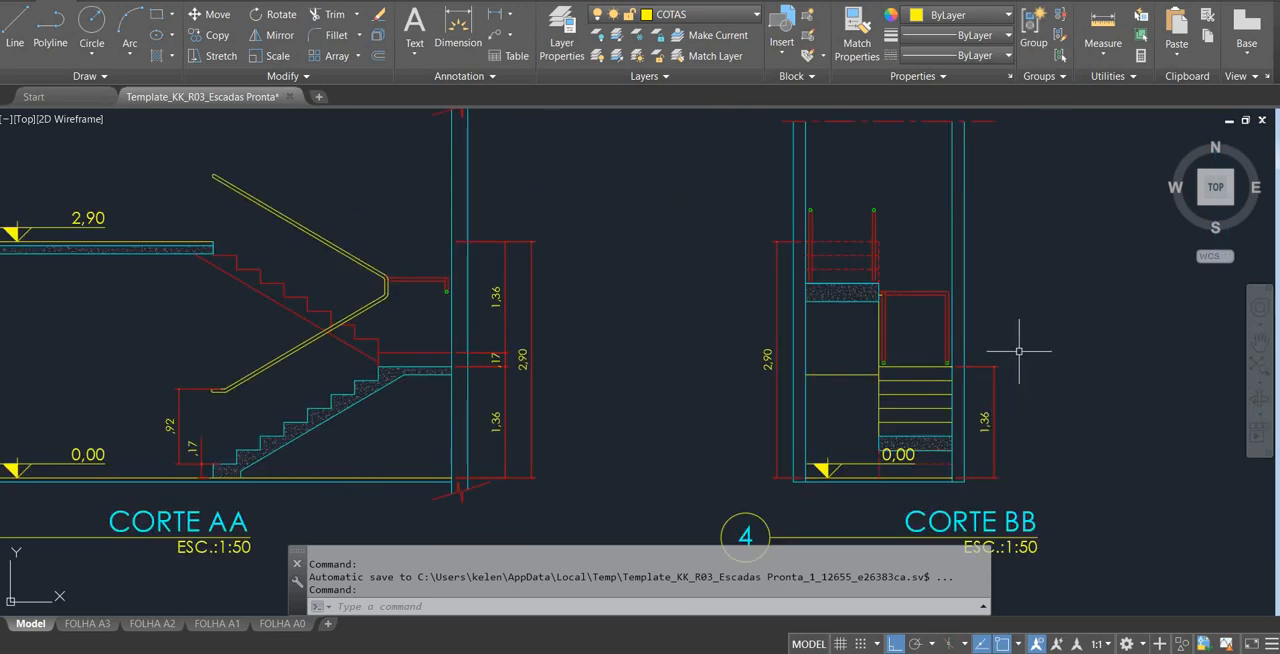
{"action": "scroll", "coordinate": [1019, 351], "scroll_direction": "down", "scroll_amount": 2}
{"action": "scroll", "coordinate": [709, 256], "scroll_direction": "down", "scroll_amount": 5}
{"action": "scroll", "coordinate": [685, 156], "scroll_direction": "up", "scroll_amount": 5}
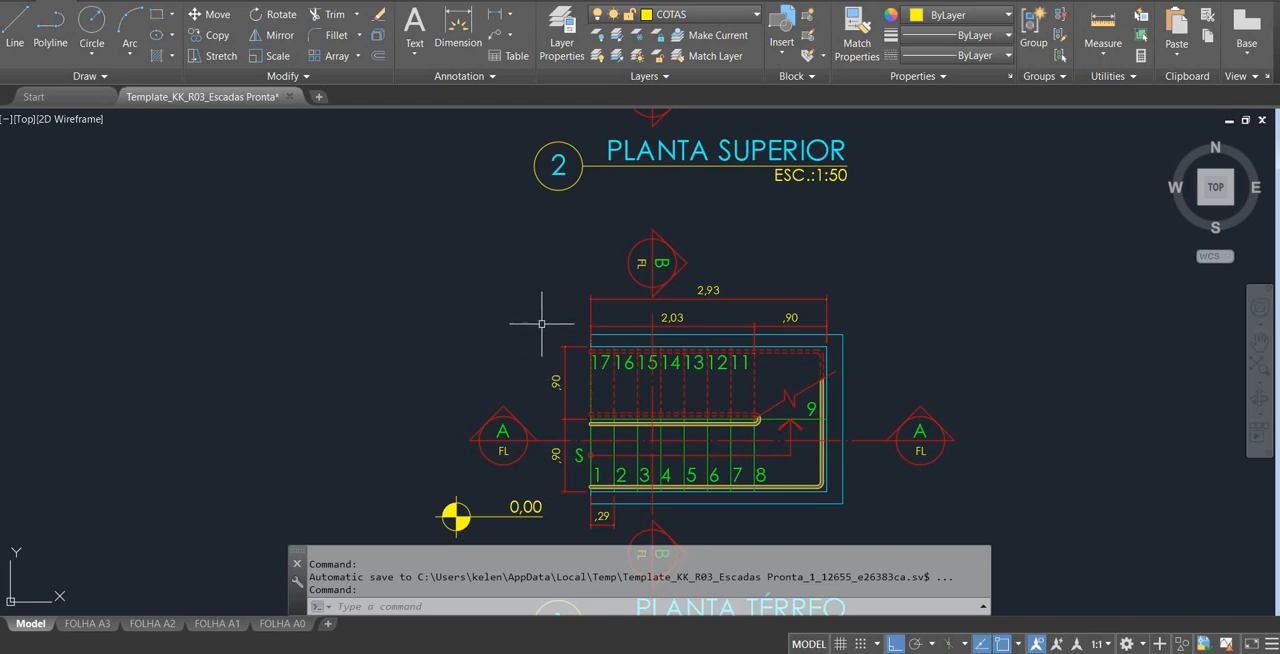
Read the tread depth and flight width in PLANTA TÉRREO, and the riser height in CORTE AA.
{"action": "key", "text": "alt"}
{"action": "scroll", "coordinate": [541, 324], "scroll_direction": "down", "scroll_amount": 2}
{"action": "scroll", "coordinate": [660, 430], "scroll_direction": "up", "scroll_amount": 4}
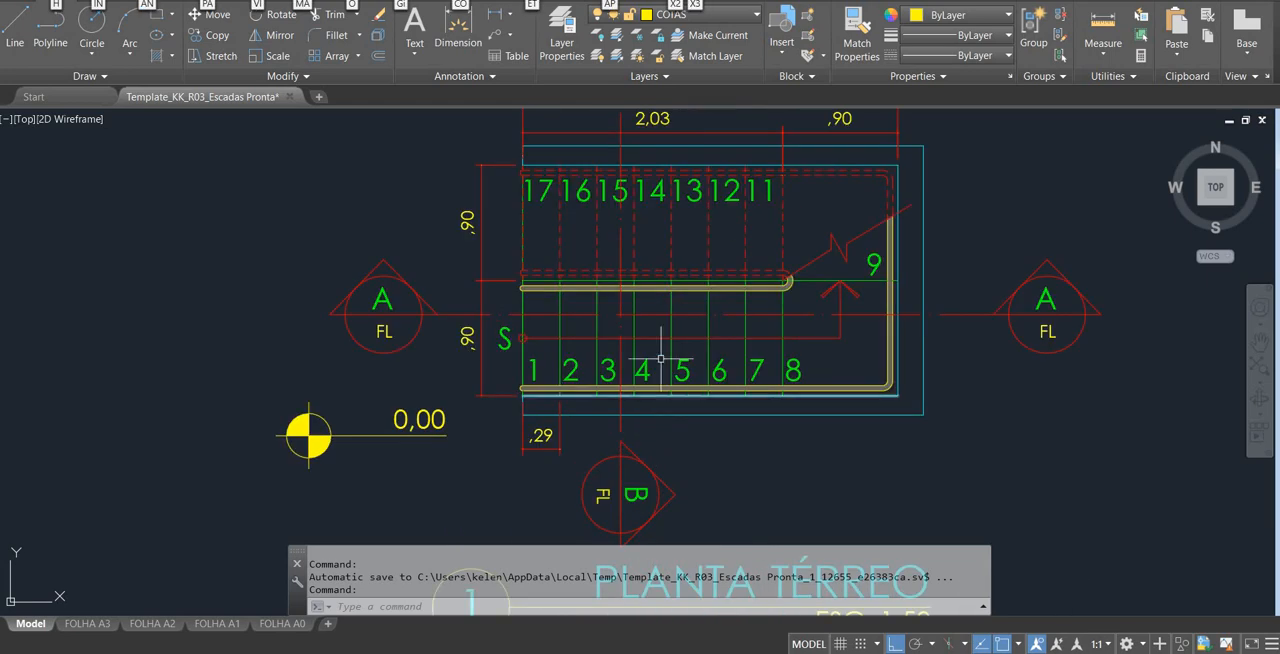
{"action": "scroll", "coordinate": [667, 298], "scroll_direction": "down", "scroll_amount": 2}
{"action": "scroll", "coordinate": [667, 298], "scroll_direction": "up", "scroll_amount": 2}
{"action": "middle_click_drag", "start_coordinate": [679, 236], "coordinate": [679, 309]}
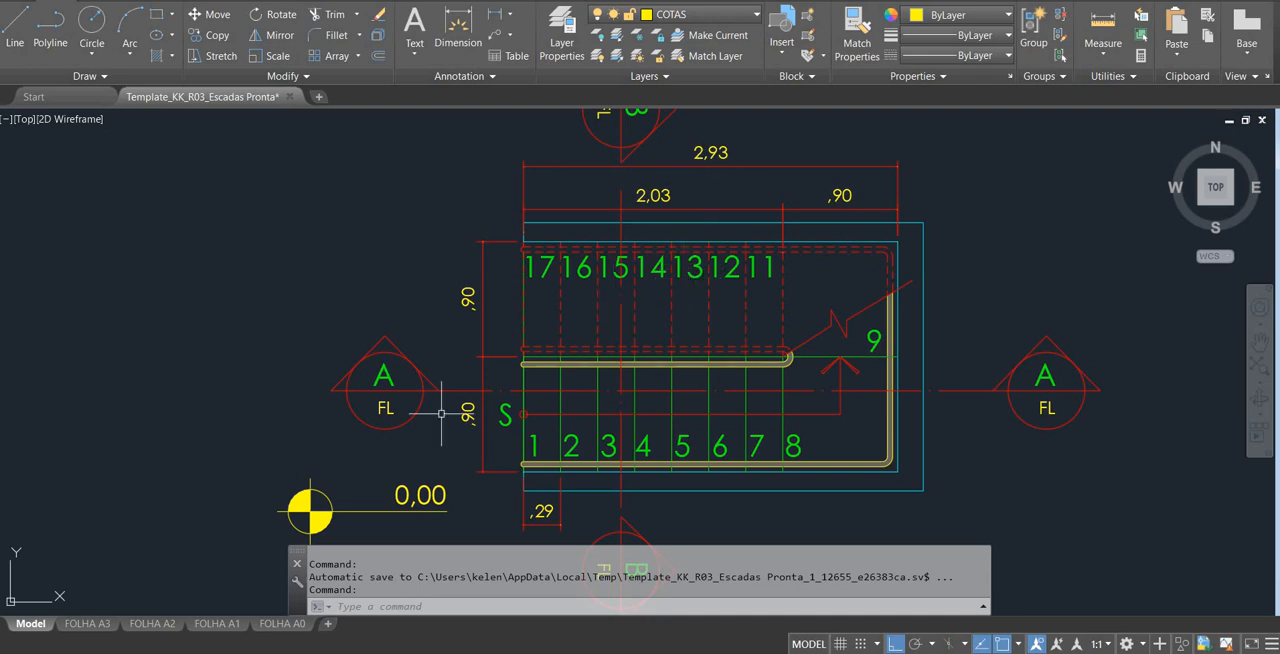
{"action": "middle_click_drag", "start_coordinate": [495, 475], "coordinate": [542, 368]}
{"action": "scroll", "coordinate": [541, 370], "scroll_direction": "up", "scroll_amount": 2}
{"action": "middle_click_drag", "start_coordinate": [576, 289], "coordinate": [574, 293]}
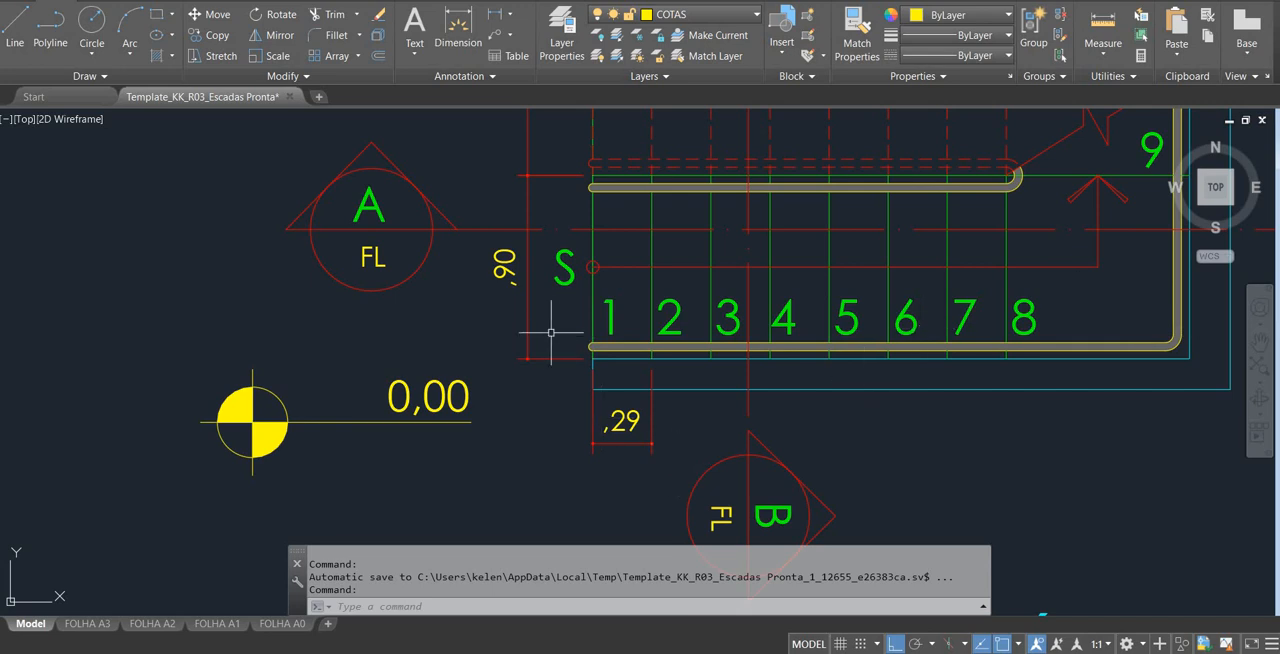
{"action": "scroll", "coordinate": [747, 244], "scroll_direction": "down", "scroll_amount": 5}
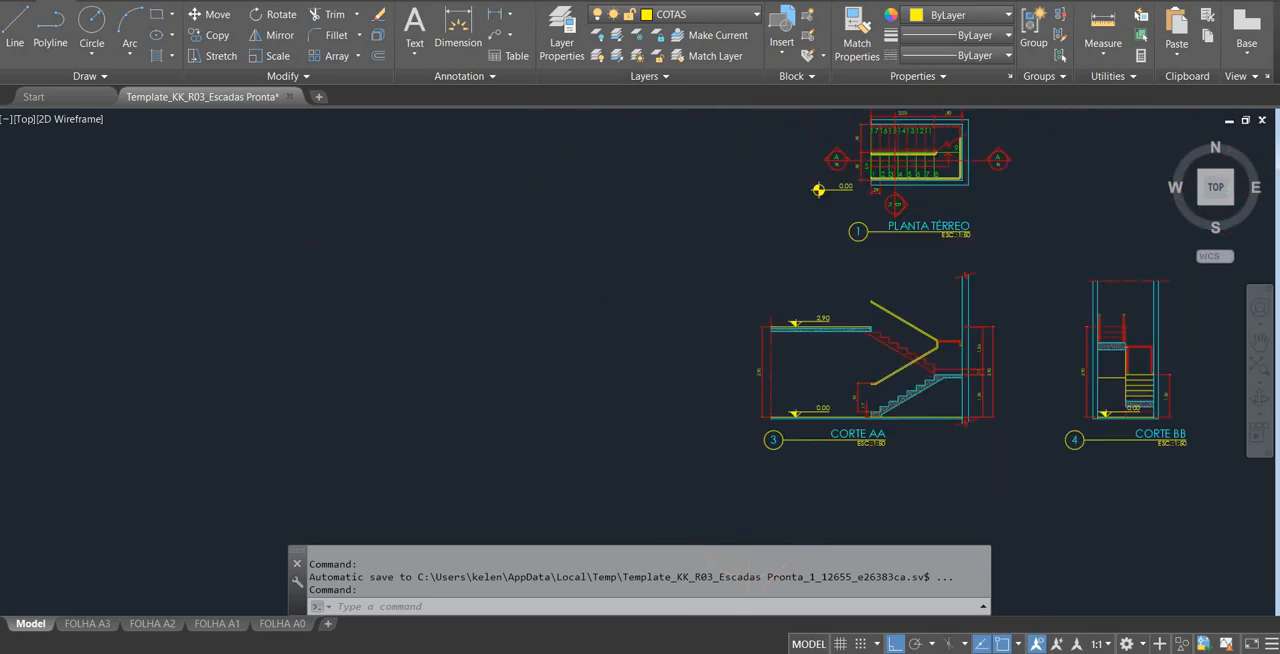
{"action": "scroll", "coordinate": [742, 444], "scroll_direction": "up", "scroll_amount": 8}
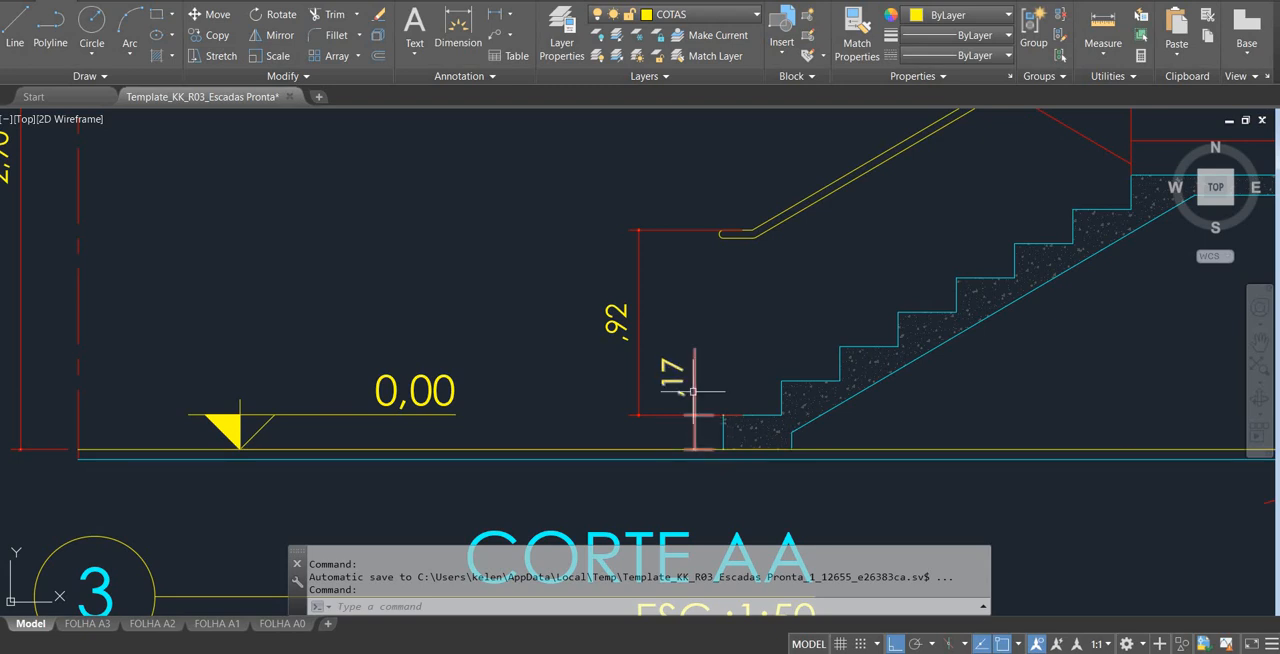
Switch to SketchUp and draw a 0,29 by 0,9 m rectangle on the ground near the origin for the first step.
{"action": "key", "text": "alt+Tab"}
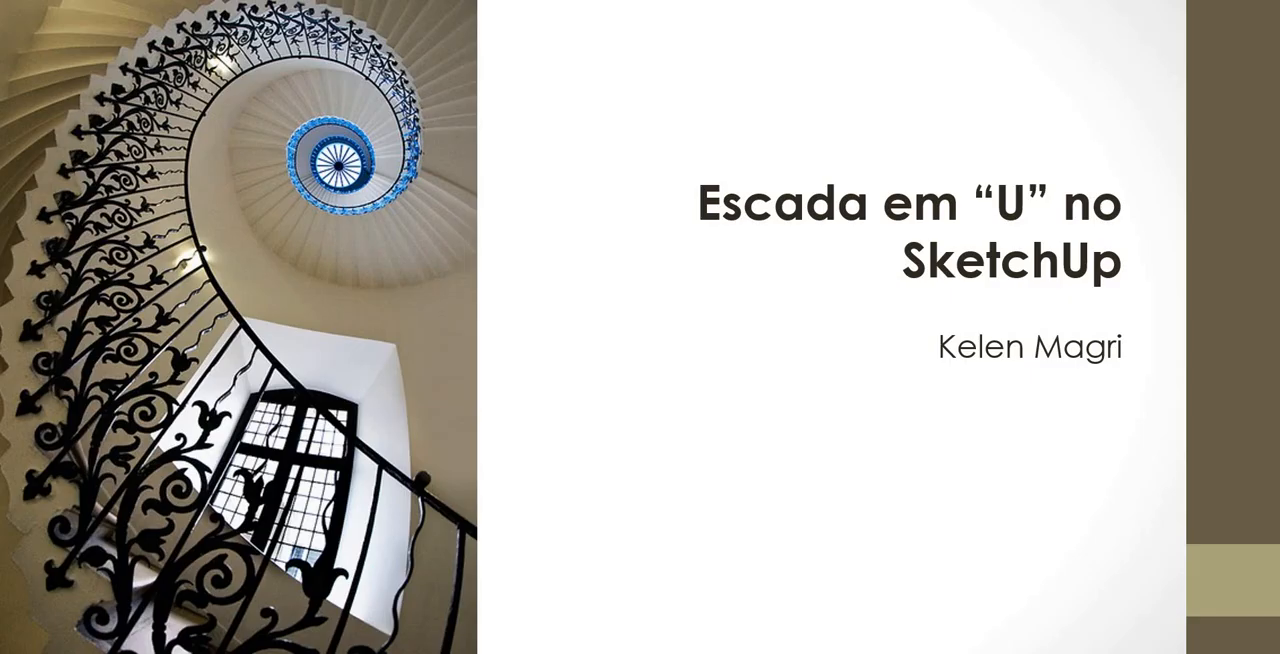
{"action": "key", "text": "alt+Tab"}
{"action": "key", "text": "Tab"}
{"action": "scroll", "coordinate": [712, 381], "scroll_direction": "down", "scroll_amount": 2}
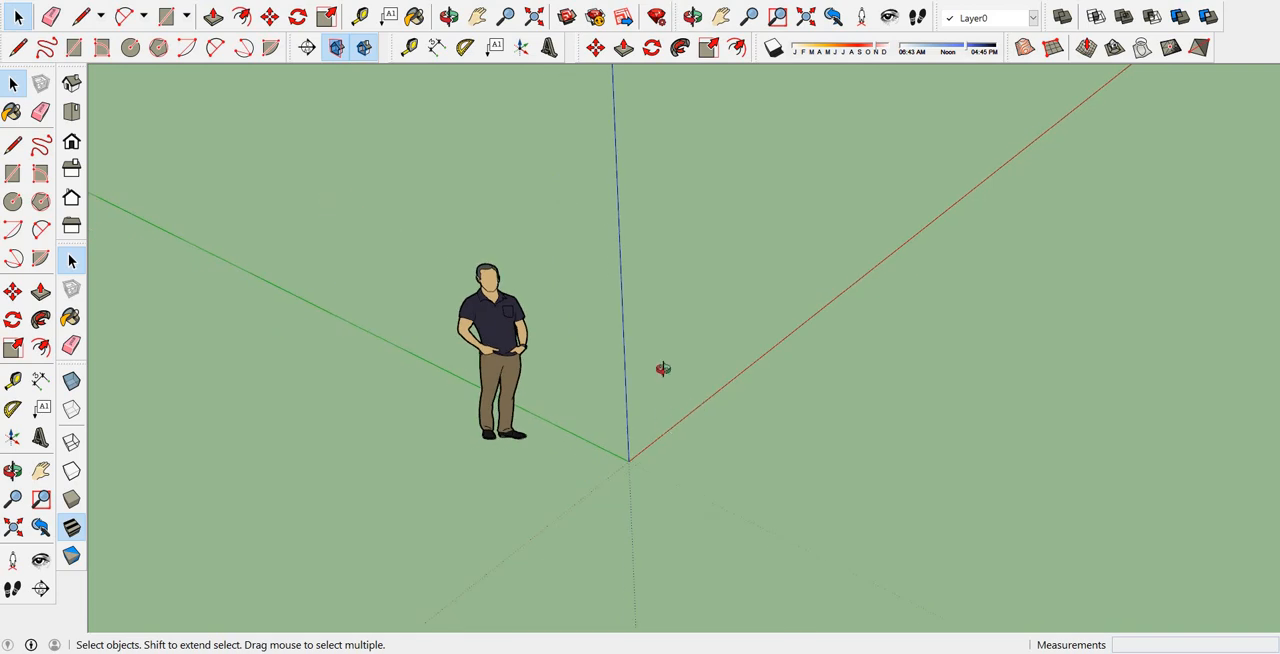
{"action": "middle_click_drag", "start_coordinate": [664, 369], "coordinate": [649, 337]}
{"action": "middle_click_drag", "start_coordinate": [614, 384], "coordinate": [608, 394]}
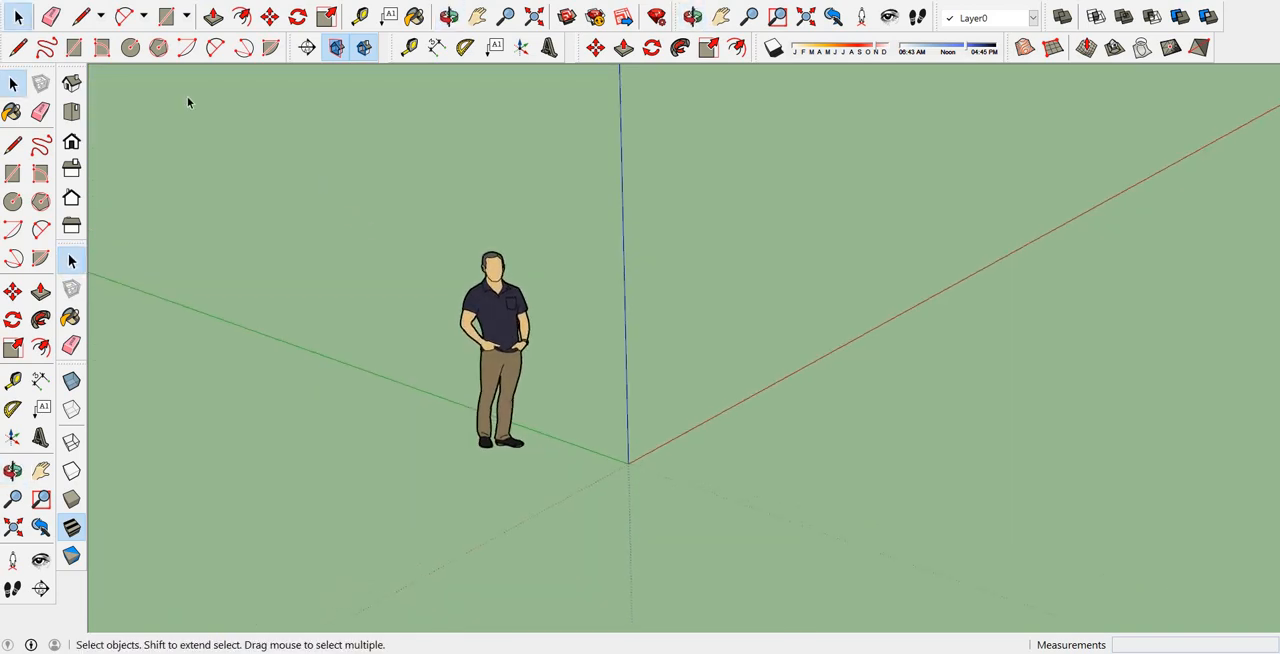
{"action": "left_click", "coordinate": [166, 17]}
{"action": "left_click", "coordinate": [684, 435]}
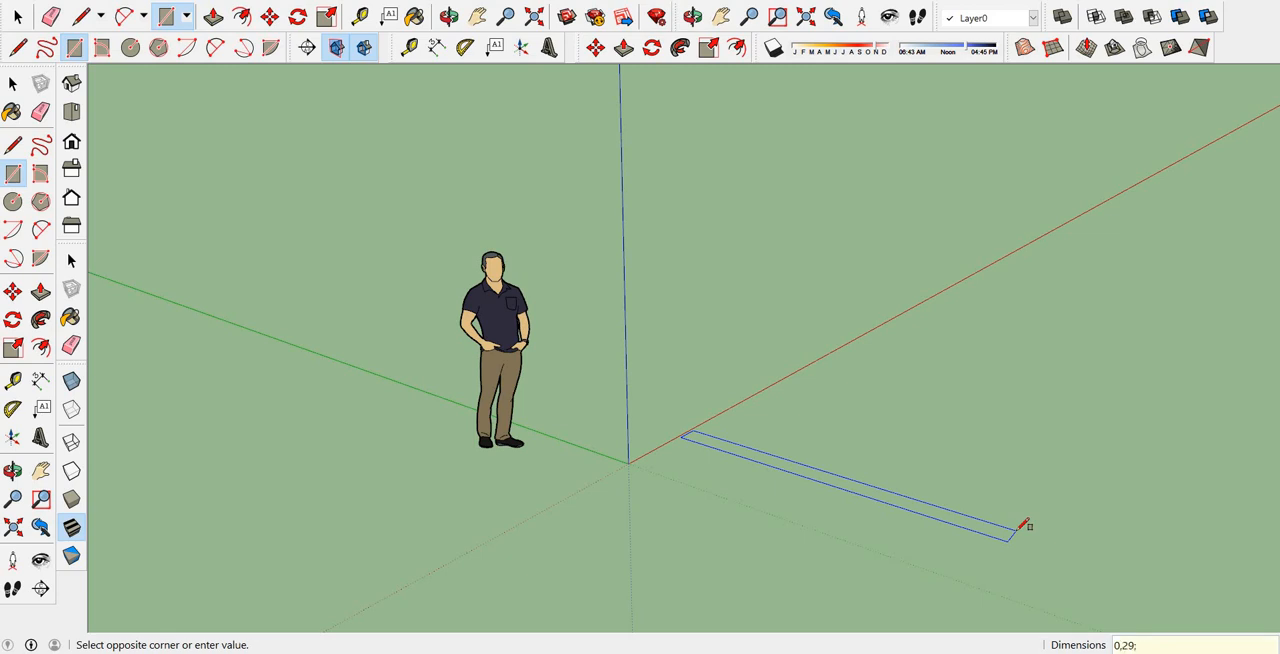
{"action": "key", "text": "Return"}
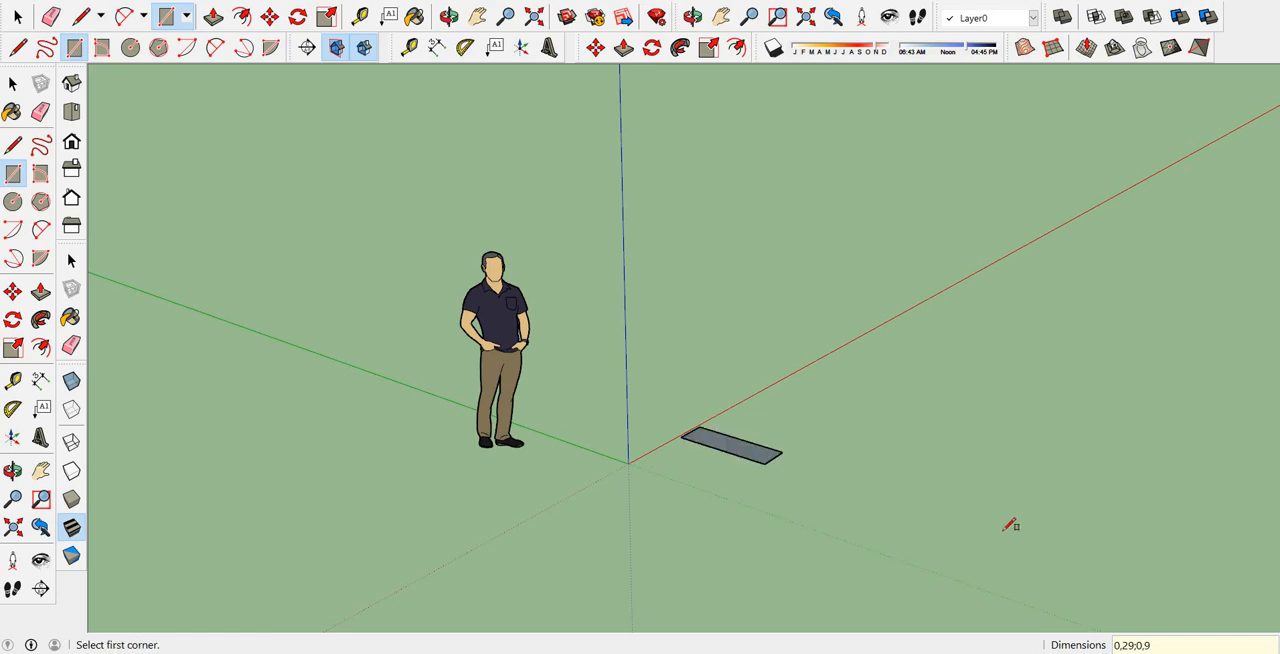
Push/Pull the rectangle up 0,17 m to form the first step block.
{"action": "scroll", "coordinate": [727, 452], "scroll_direction": "up", "scroll_amount": 5}
{"action": "middle_click_drag", "start_coordinate": [737, 417], "coordinate": [743, 429]}
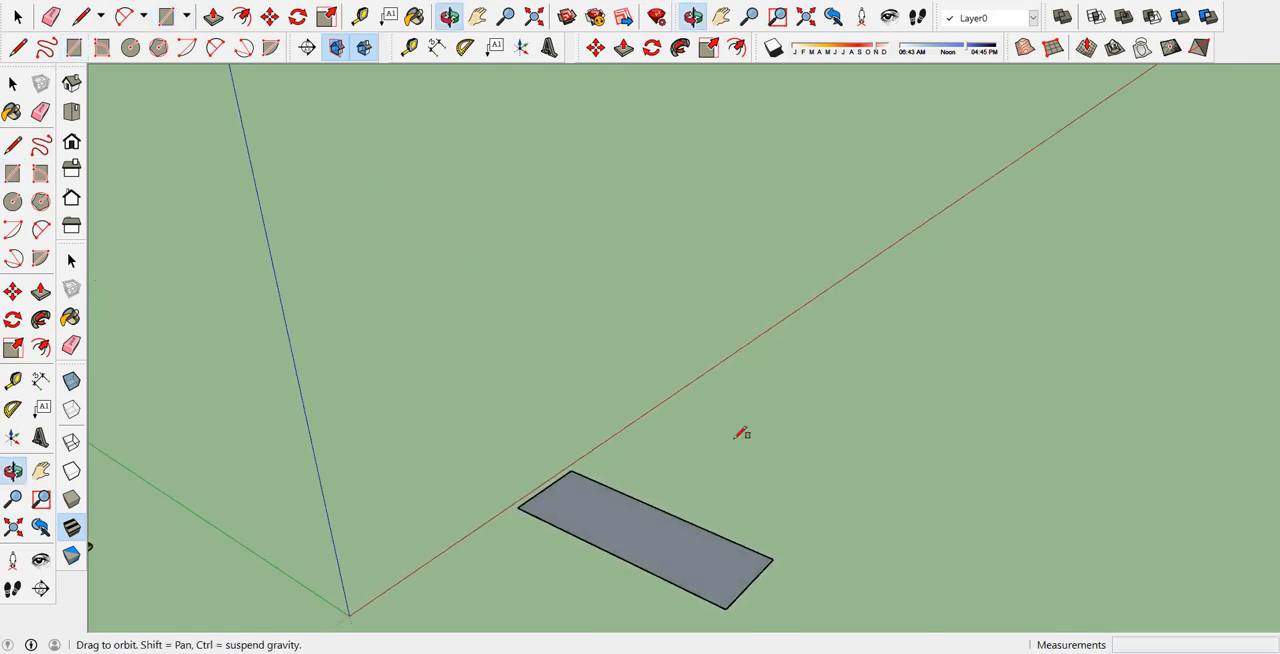
{"action": "left_click", "coordinate": [214, 18]}
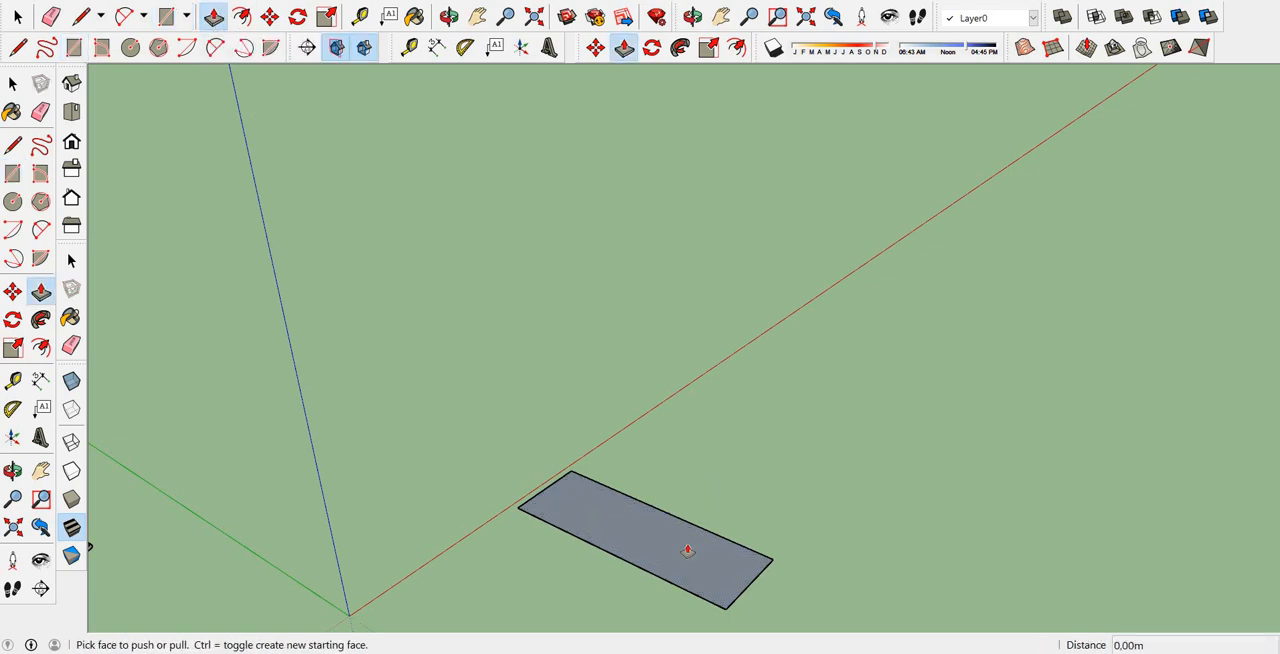
{"action": "left_click_drag", "start_coordinate": [680, 548], "coordinate": [673, 450]}
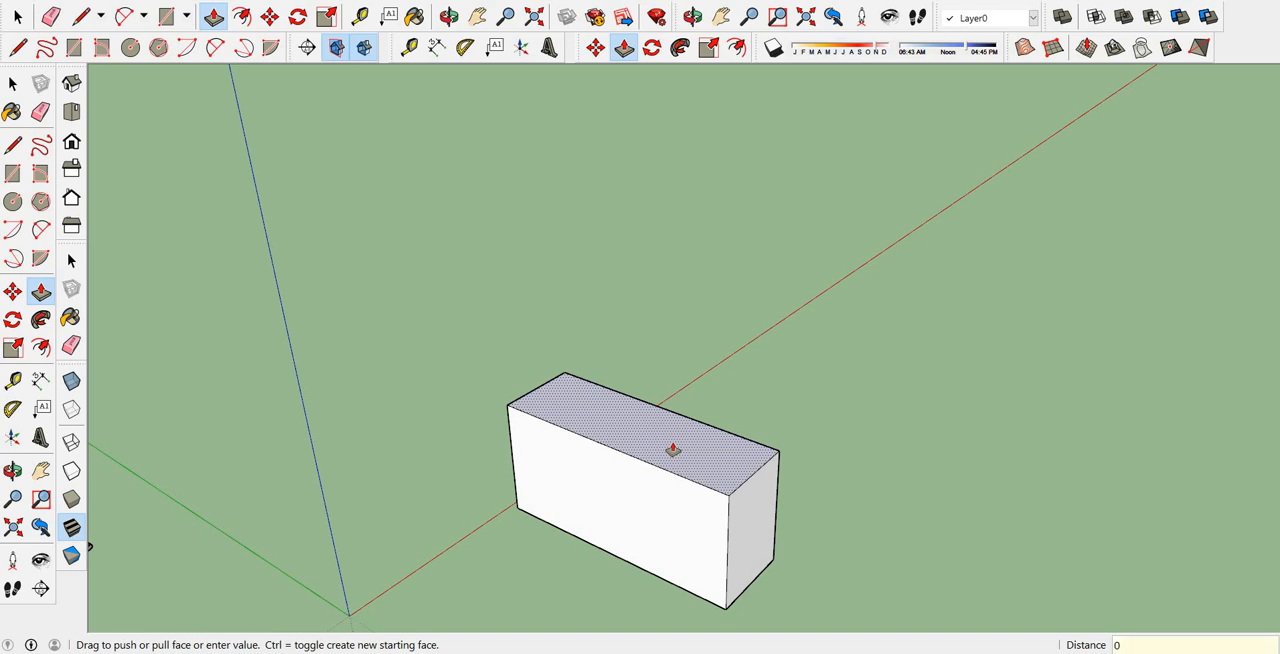
{"action": "type", "text": "0,17"}
{"action": "key", "text": "Return"}
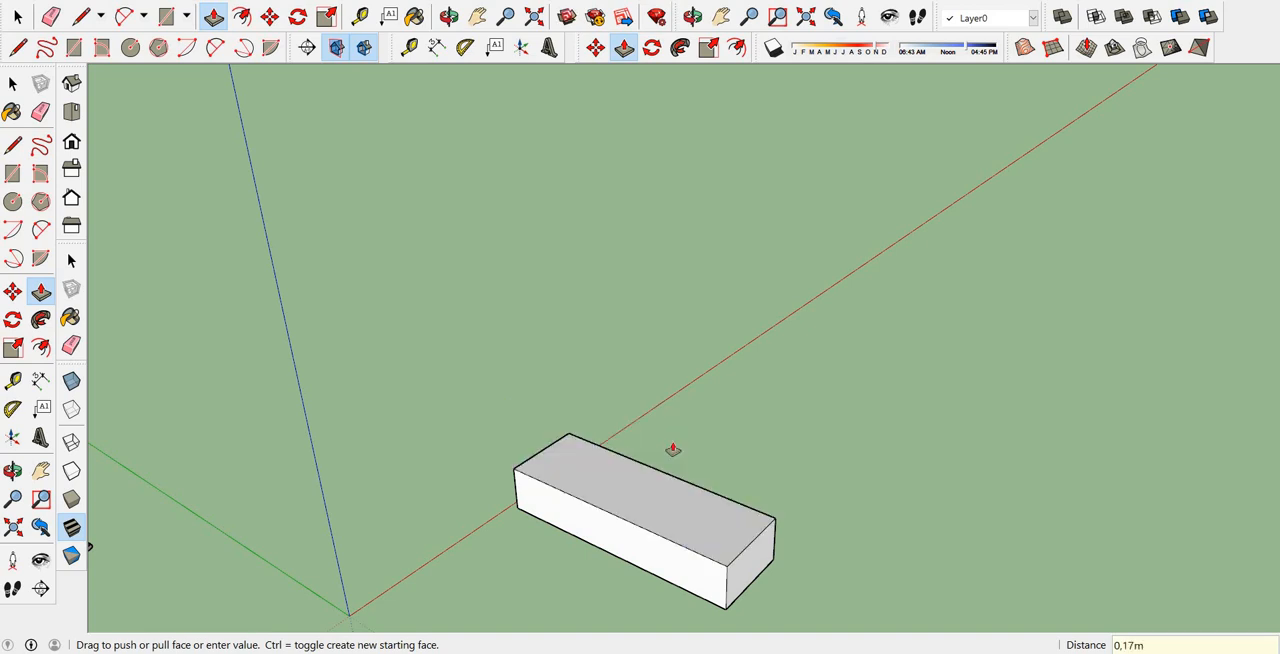
Copy the whole step block from its lower front corner to its upper rear corner as a second step.
{"action": "scroll", "coordinate": [648, 376], "scroll_direction": "down", "scroll_amount": 2}
{"action": "left_click", "coordinate": [18, 16]}
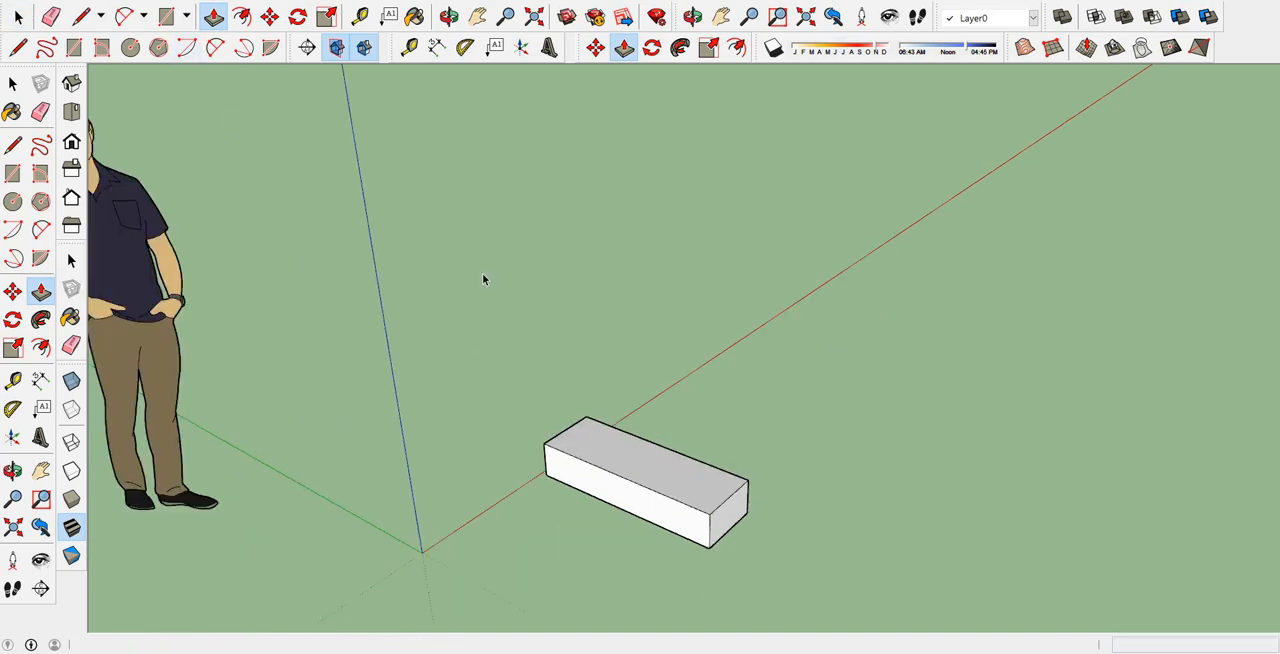
{"action": "left_click_drag", "start_coordinate": [470, 310], "coordinate": [764, 574]}
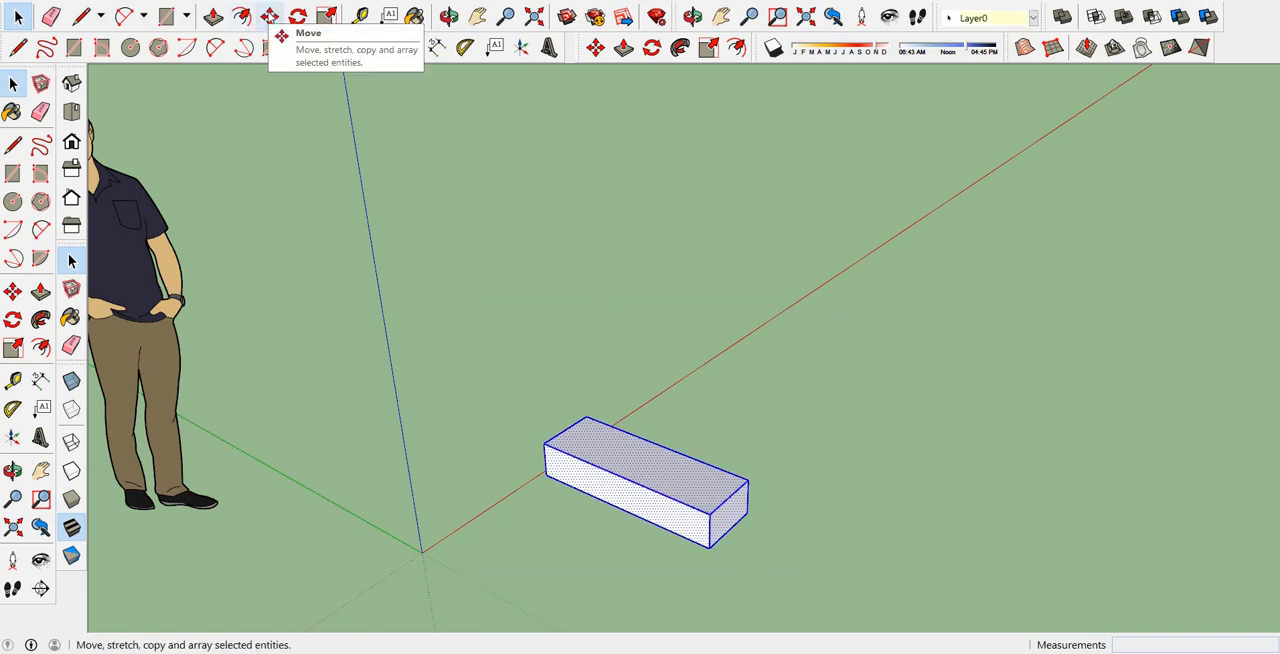
{"action": "left_click", "coordinate": [270, 16]}
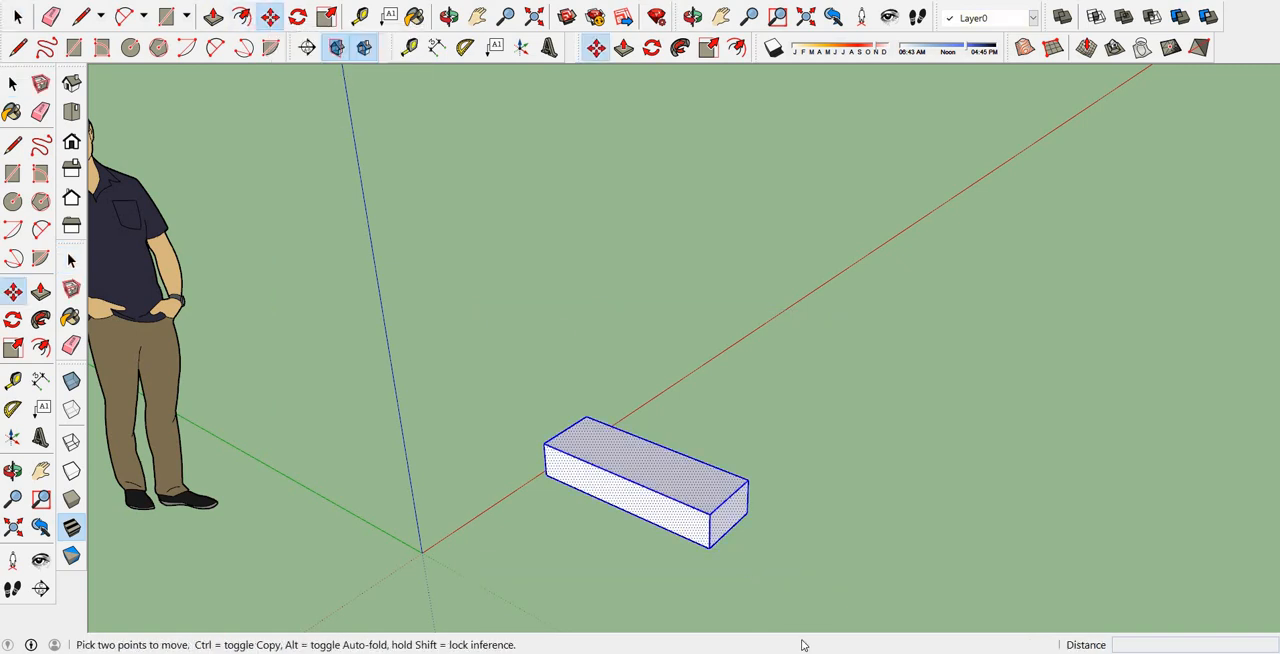
{"action": "left_click", "coordinate": [709, 548]}
{"action": "key", "text": "ctrl"}
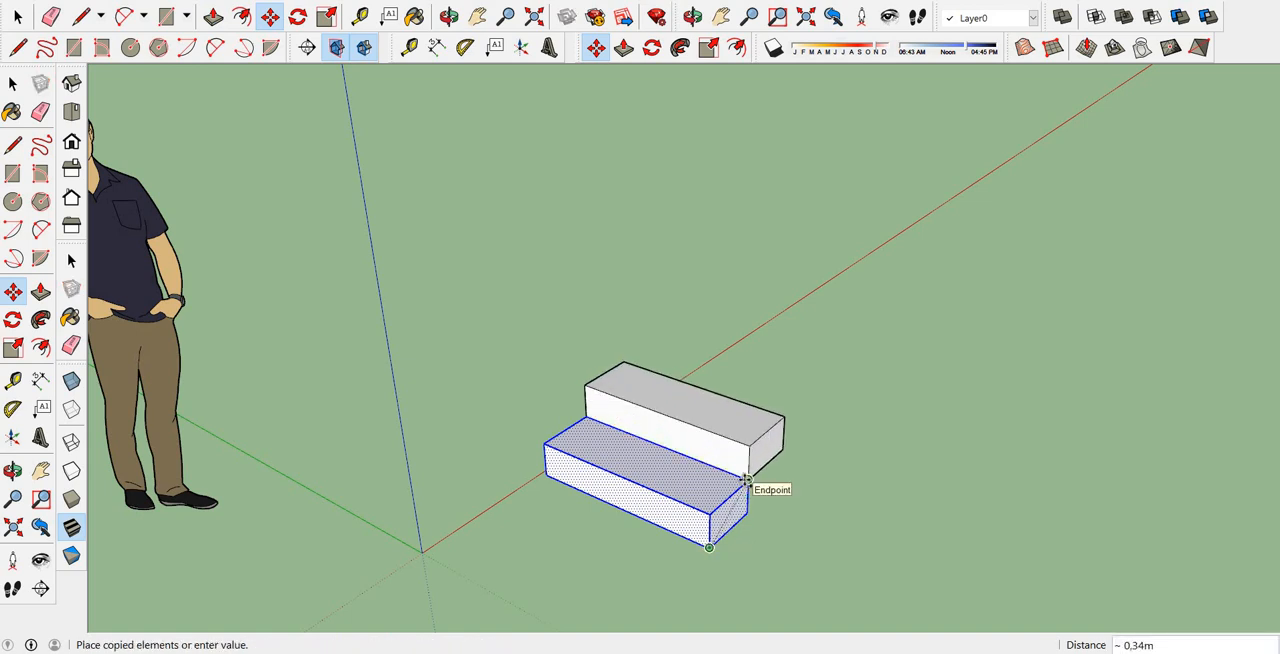
{"action": "left_click", "coordinate": [748, 480]}
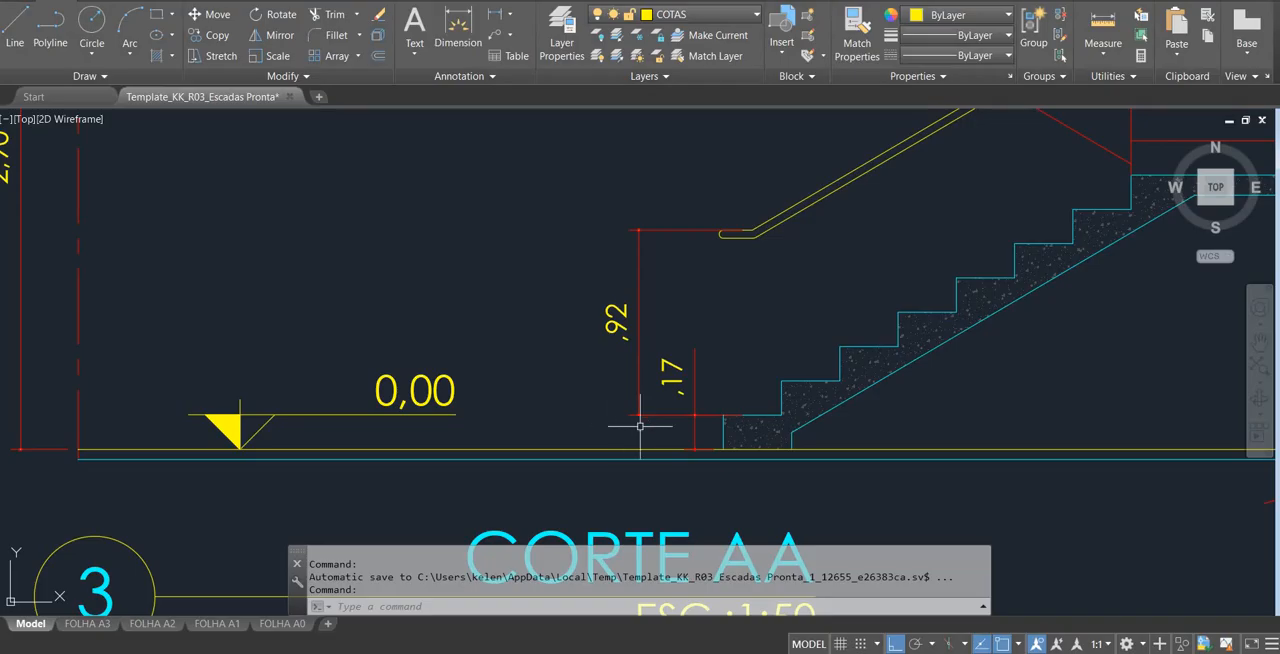
Check the number of steps in the AutoCAD plan, return to SketchUp and try to multiply the copied block by 6.
{"action": "scroll", "coordinate": [725, 451], "scroll_direction": "down", "scroll_amount": 6}
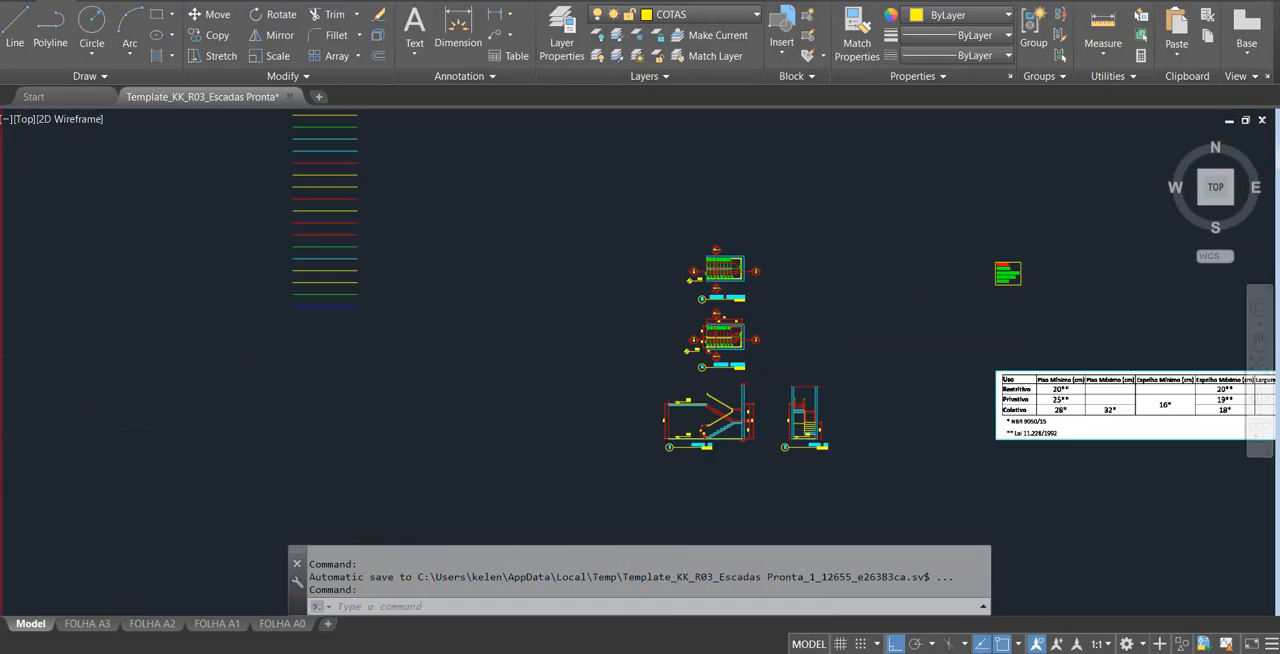
{"action": "scroll", "coordinate": [723, 337], "scroll_direction": "up", "scroll_amount": 5}
{"action": "scroll", "coordinate": [745, 285], "scroll_direction": "up", "scroll_amount": 4}
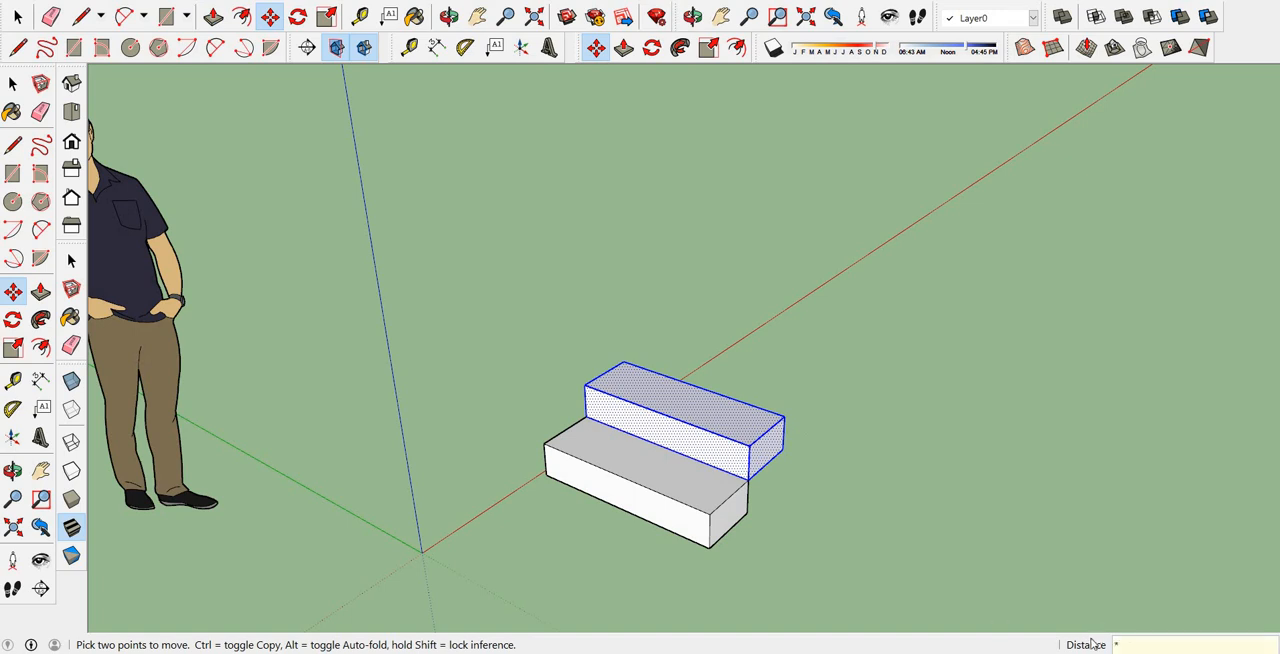
{"action": "type", "text": "6"}
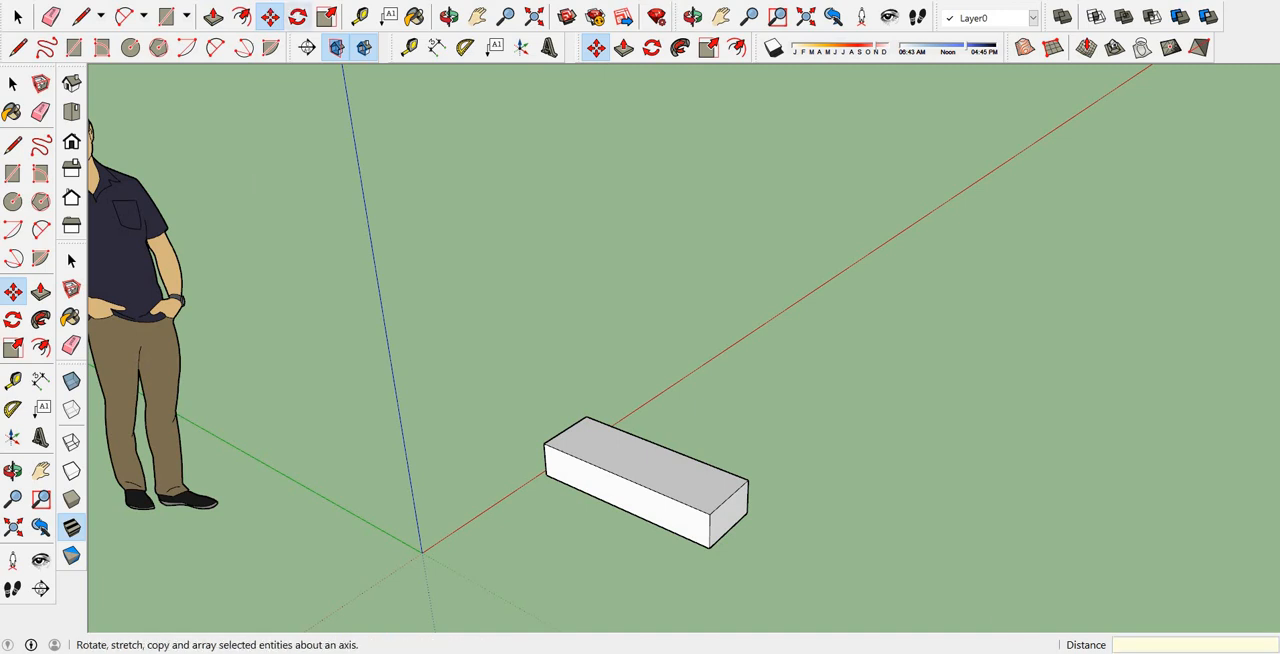
Copy the whole step block from its lower front corner to its upper rear corner and multiply the copy by 6.
{"action": "left_click", "coordinate": [18, 17]}
{"action": "left_click_drag", "start_coordinate": [543, 322], "coordinate": [796, 586]}
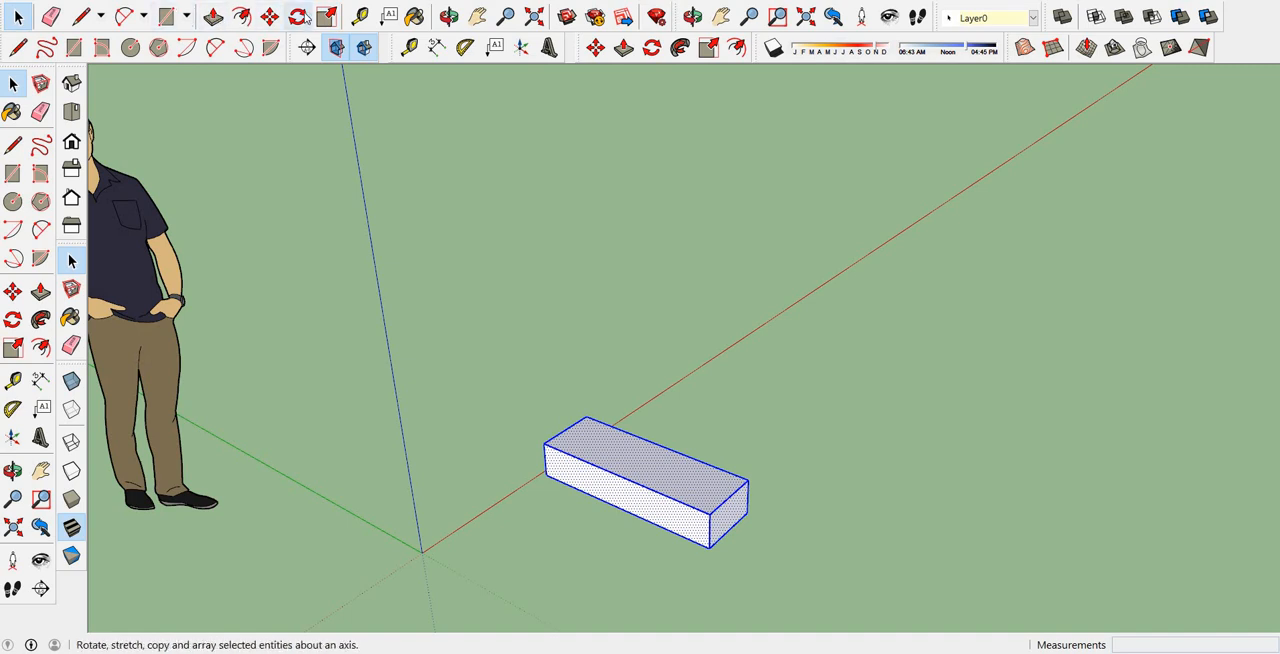
{"action": "left_click", "coordinate": [270, 17]}
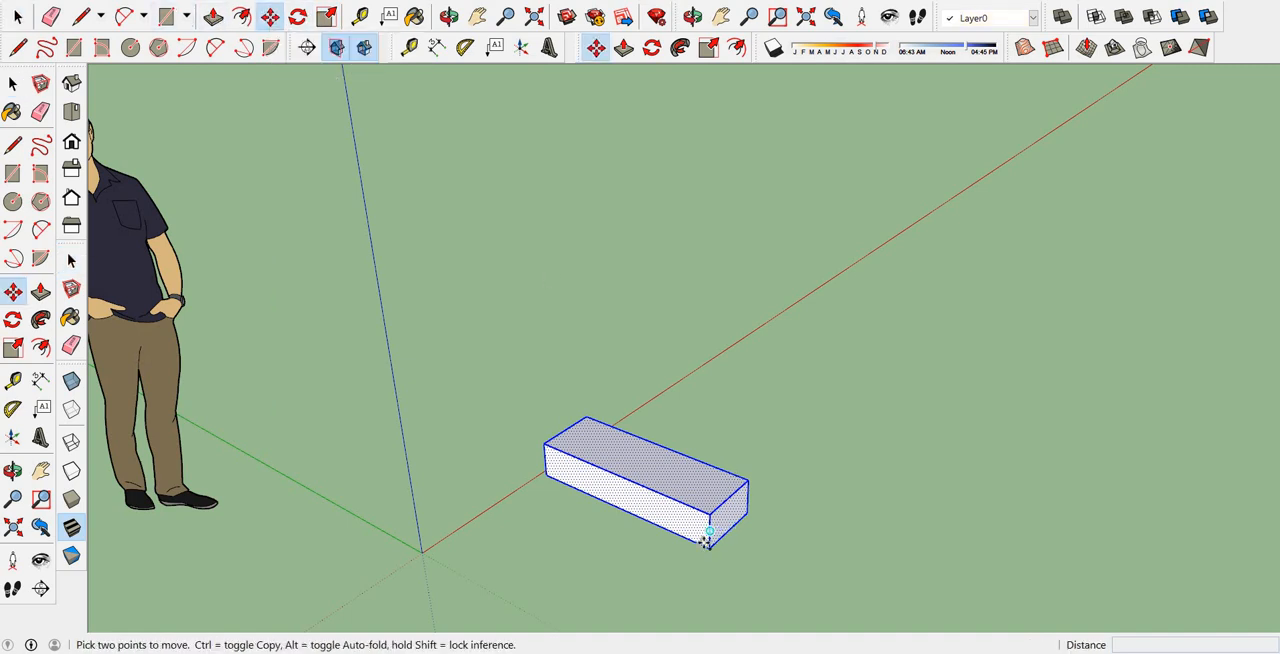
{"action": "key", "text": "ctrl"}
{"action": "left_click", "coordinate": [709, 546]}
{"action": "left_click", "coordinate": [763, 497]}
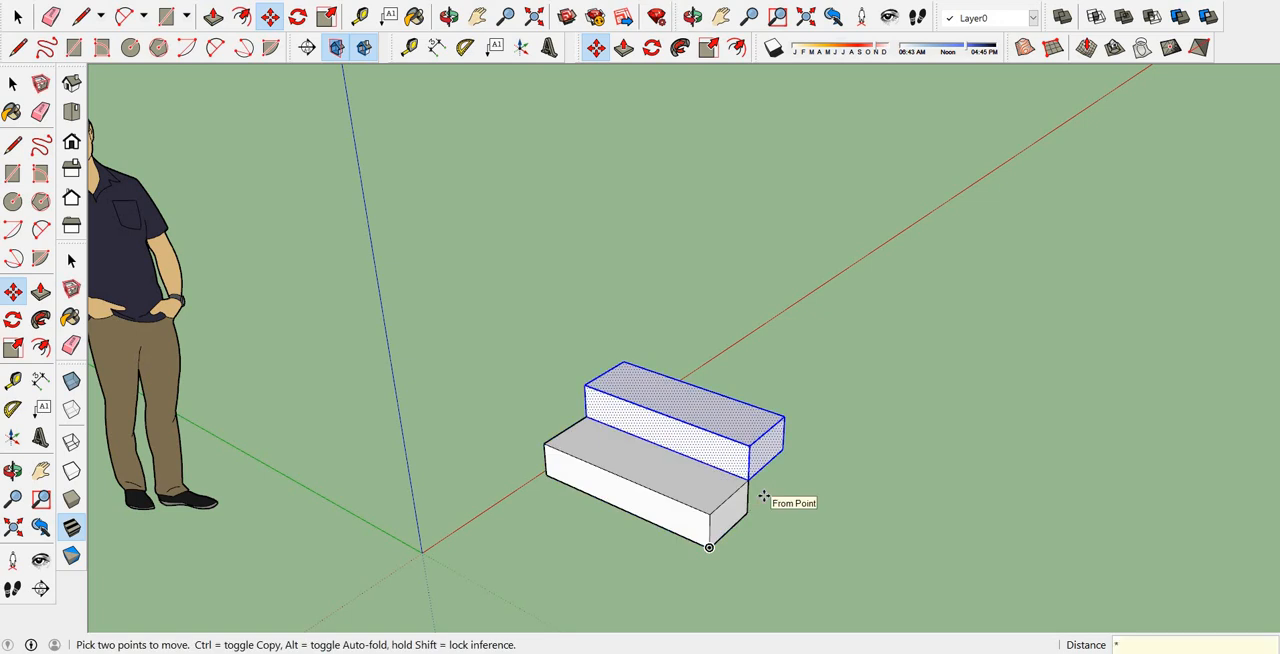
{"action": "key", "text": "Return"}
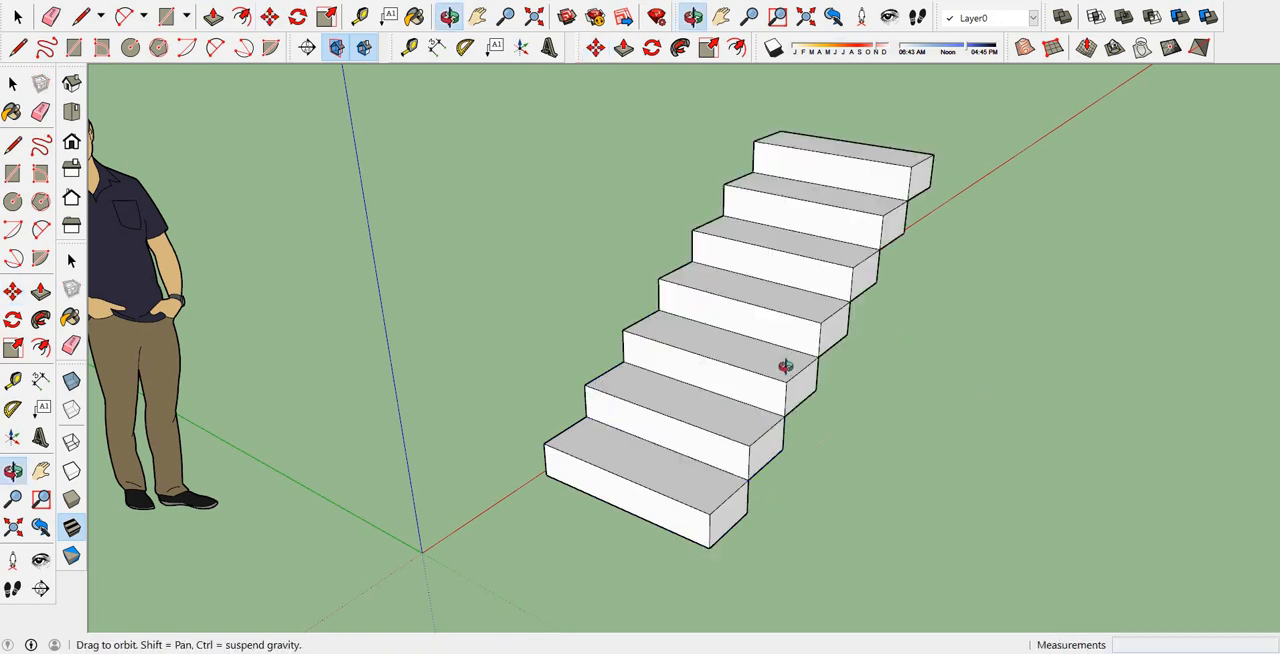
Check the landing in the AutoCAD plan, return to SketchUp and draw a 0,9 by 0,9 m rectangle from the top step's upper rear corner.
{"action": "middle_click_drag", "start_coordinate": [786, 366], "coordinate": [783, 367]}
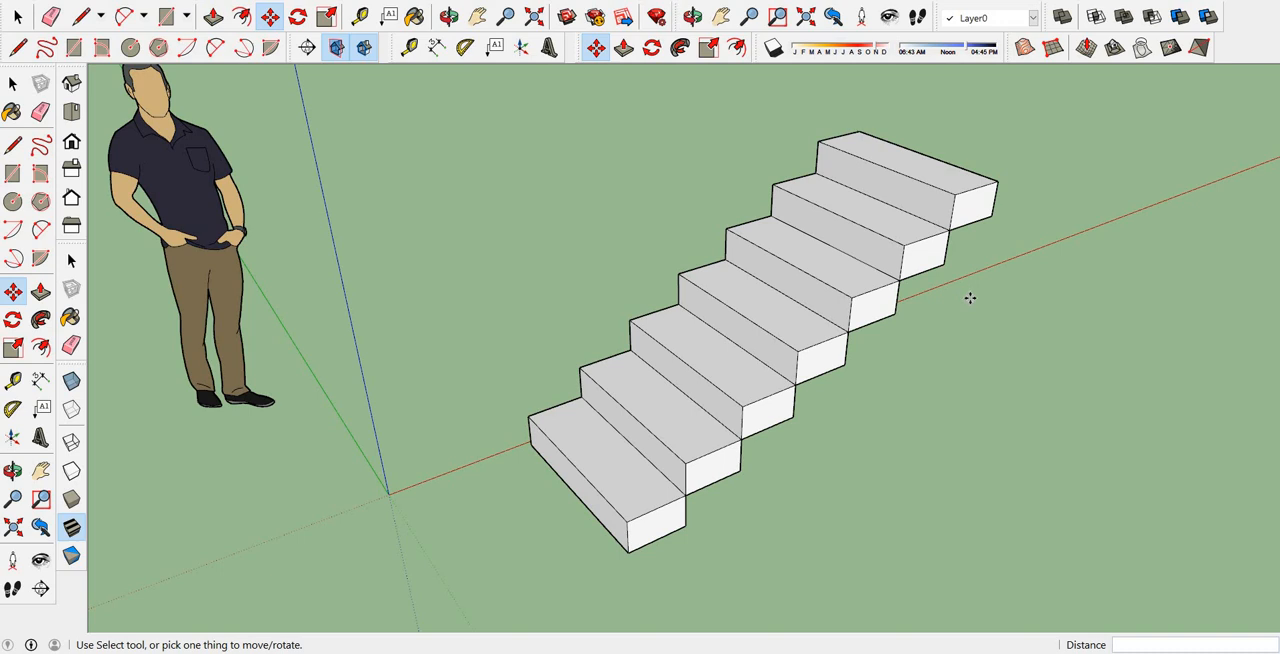
{"action": "scroll", "coordinate": [975, 293], "scroll_direction": "down", "scroll_amount": 3}
{"action": "middle_click_drag", "start_coordinate": [988, 225], "coordinate": [580, 277]}
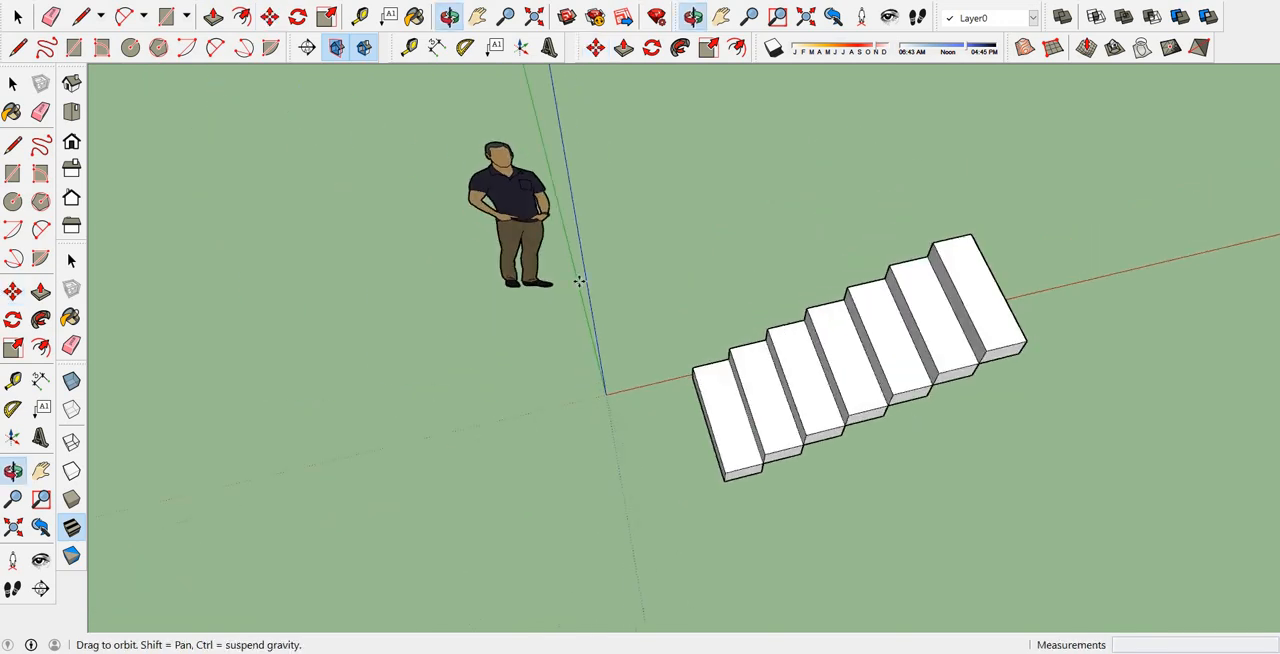
{"action": "left_click", "coordinate": [166, 16]}
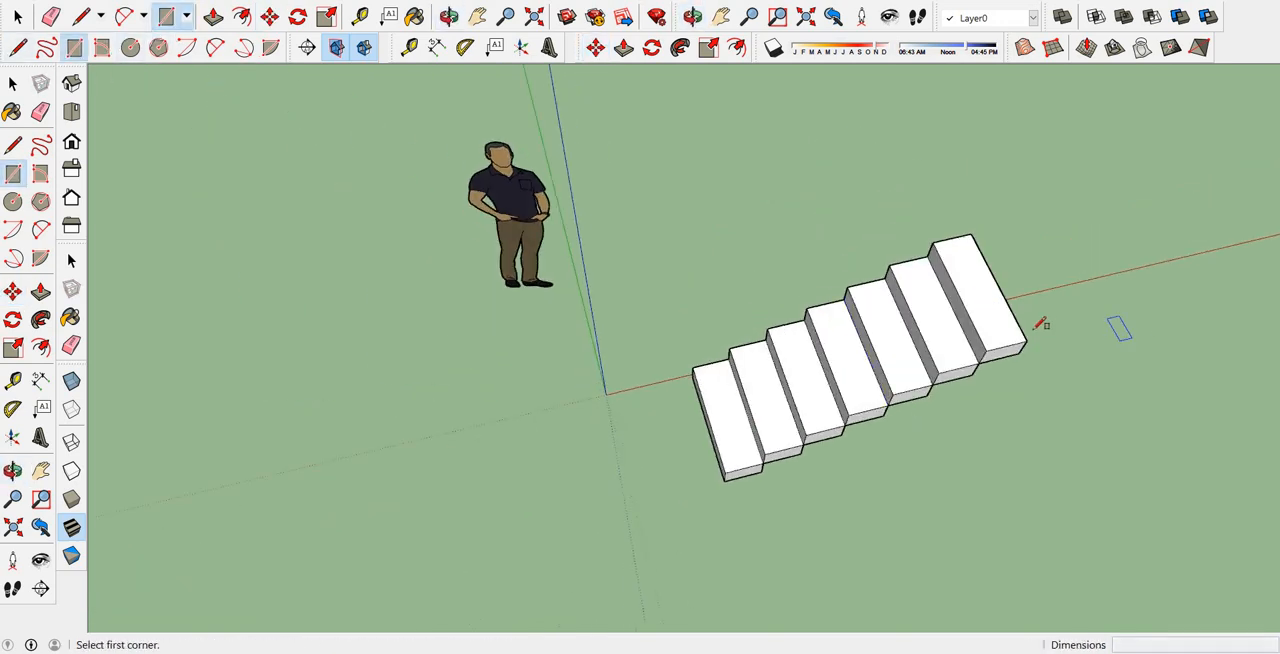
{"action": "left_click", "coordinate": [1027, 341]}
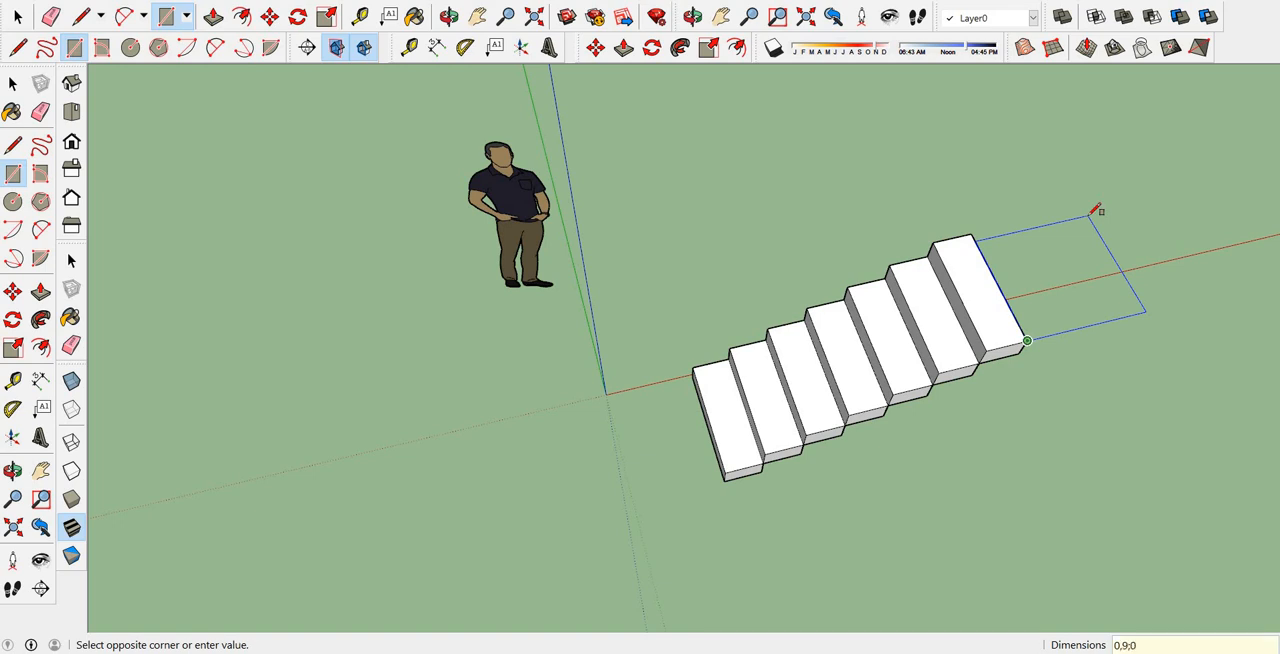
{"action": "left_click", "coordinate": [1095, 210]}
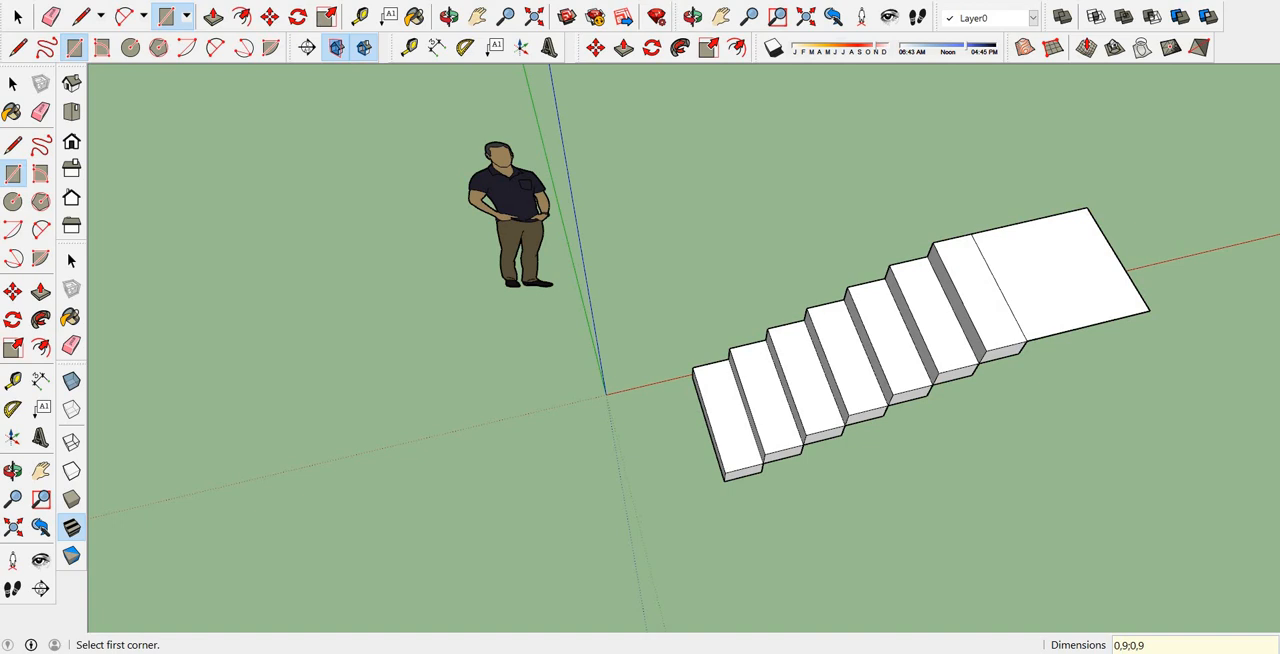
Push/Pull the landing square behind the top step up 0,17 m.
{"action": "left_click", "coordinate": [213, 16]}
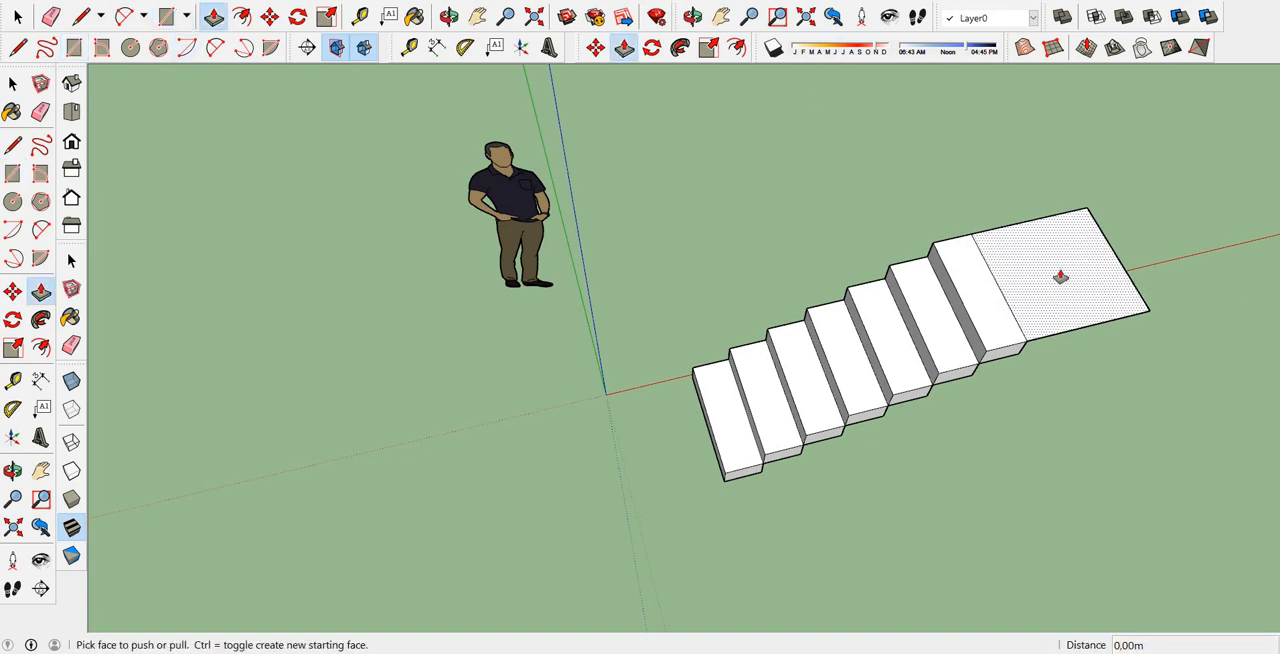
{"action": "left_click_drag", "start_coordinate": [1060, 277], "coordinate": [1059, 196]}
{"action": "type", "text": "0,1"}
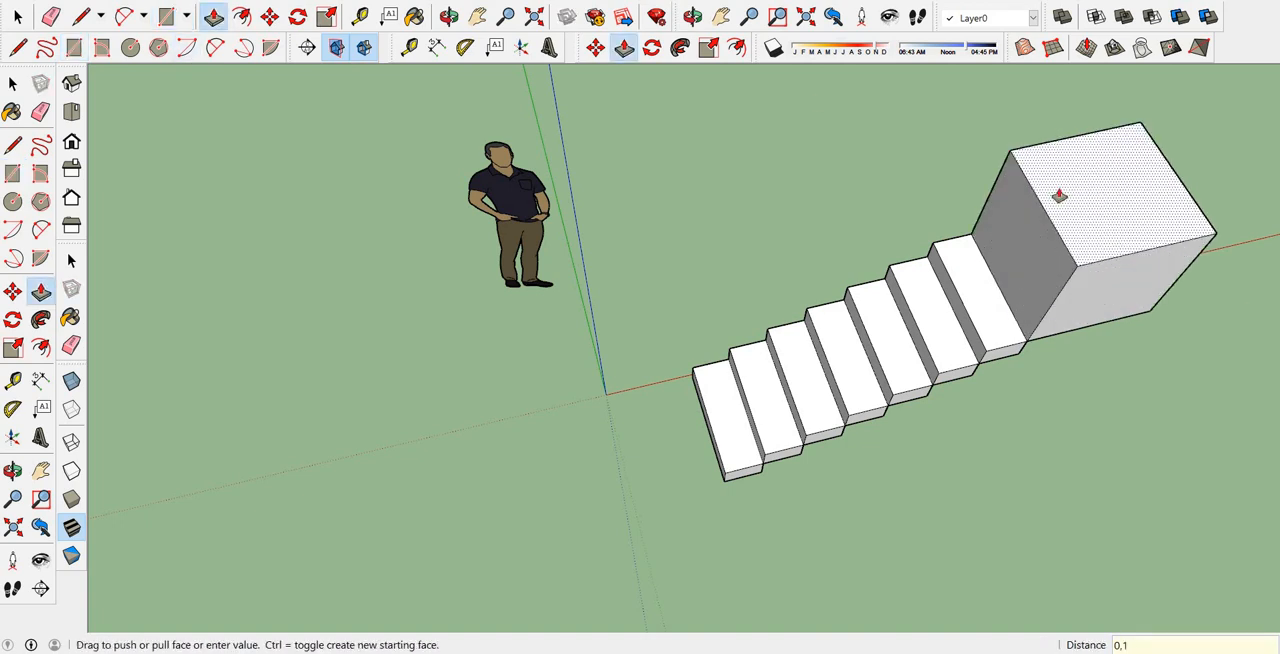
{"action": "type", "text": "7"}
{"action": "key", "text": "Return"}
Draw a 0,90 by 0,9 m rectangle alongside the first landing, starting from its upper outer corner on the turning side.
{"action": "middle_click_drag", "start_coordinate": [1009, 219], "coordinate": [1006, 514]}
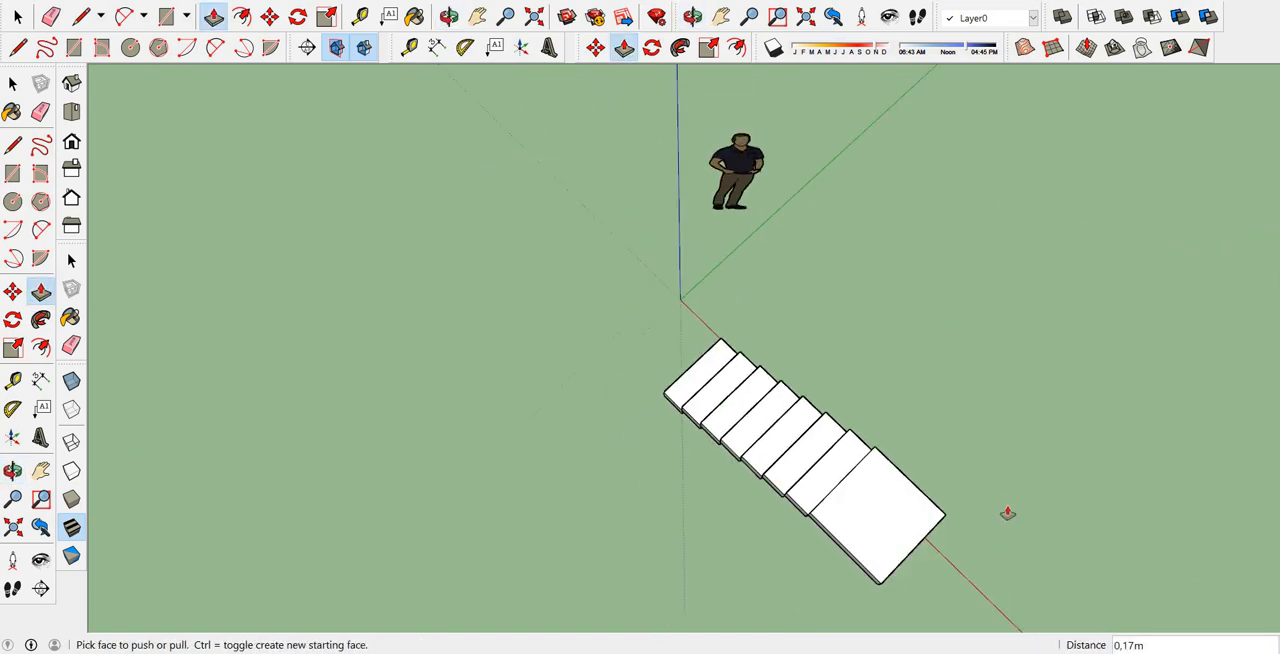
{"action": "scroll", "coordinate": [979, 474], "scroll_direction": "up", "scroll_amount": 3}
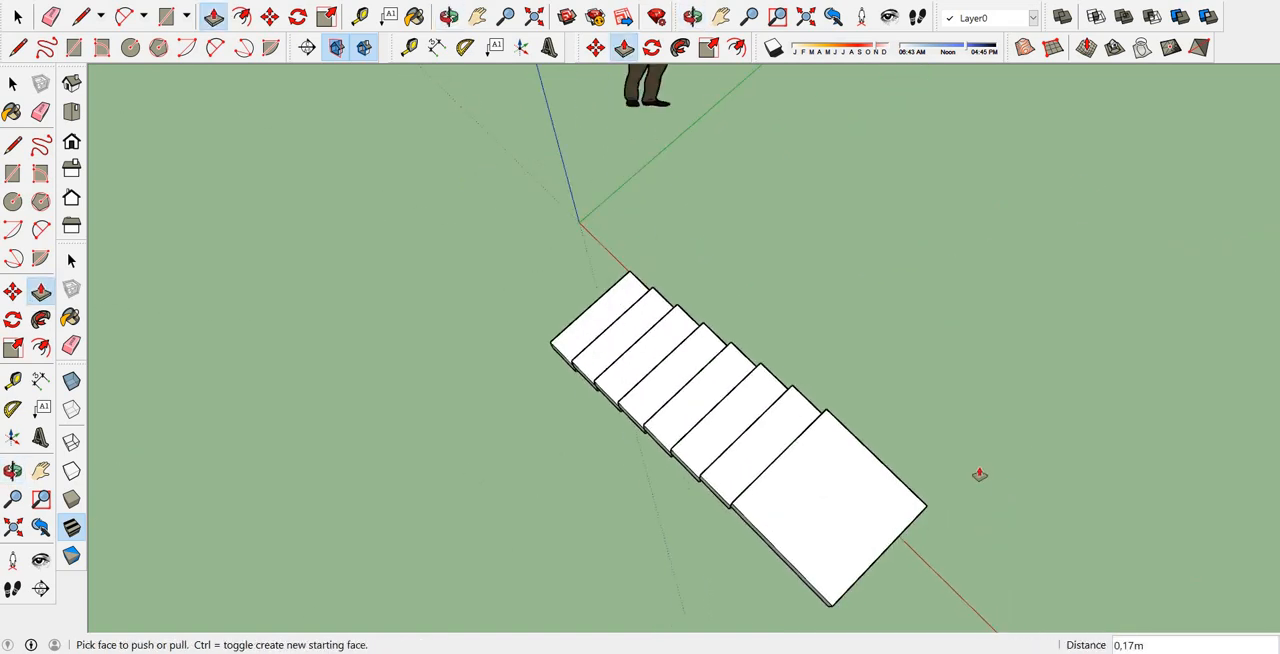
{"action": "left_click", "coordinate": [74, 47]}
{"action": "left_click", "coordinate": [927, 505]}
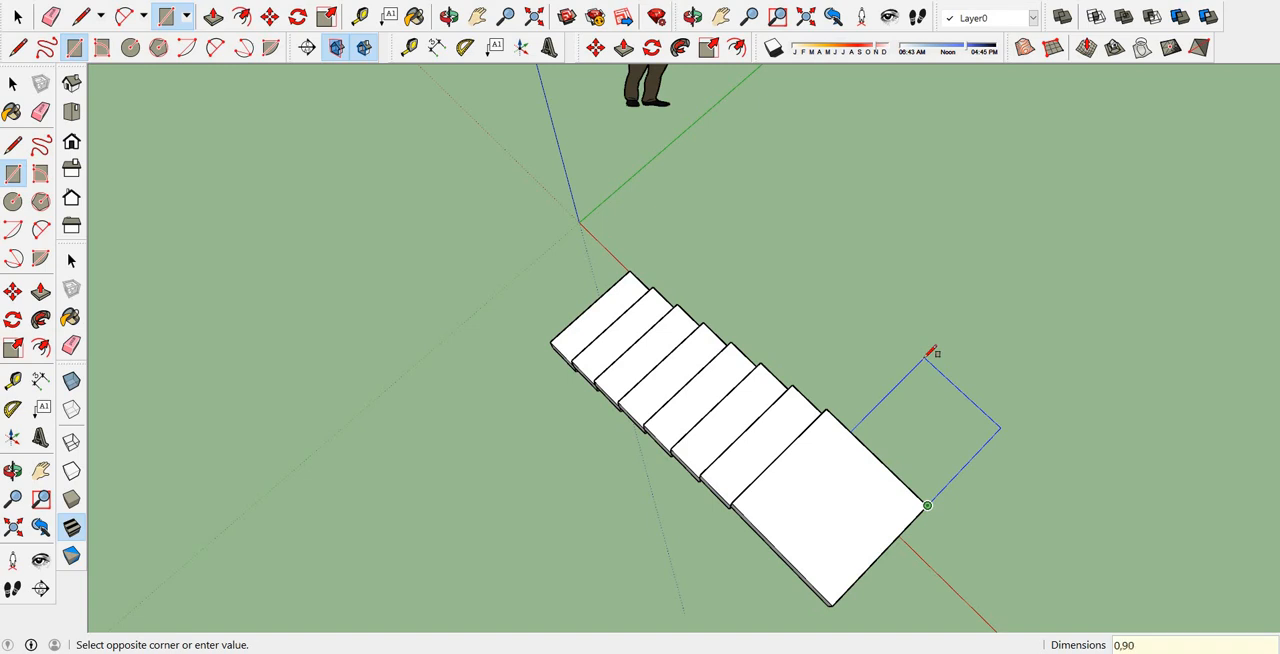
{"action": "left_click", "coordinate": [926, 357]}
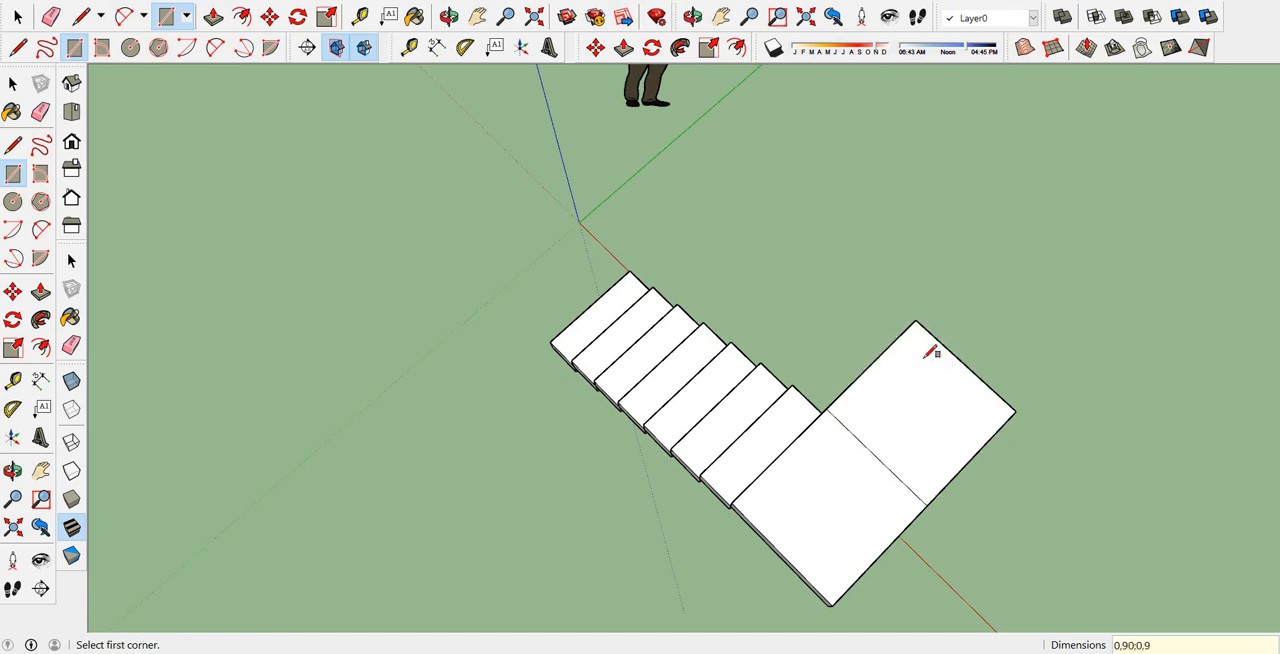
Push/Pull the second landing square up 0,17 m.
{"action": "middle_click_drag", "start_coordinate": [685, 236], "coordinate": [823, 157]}
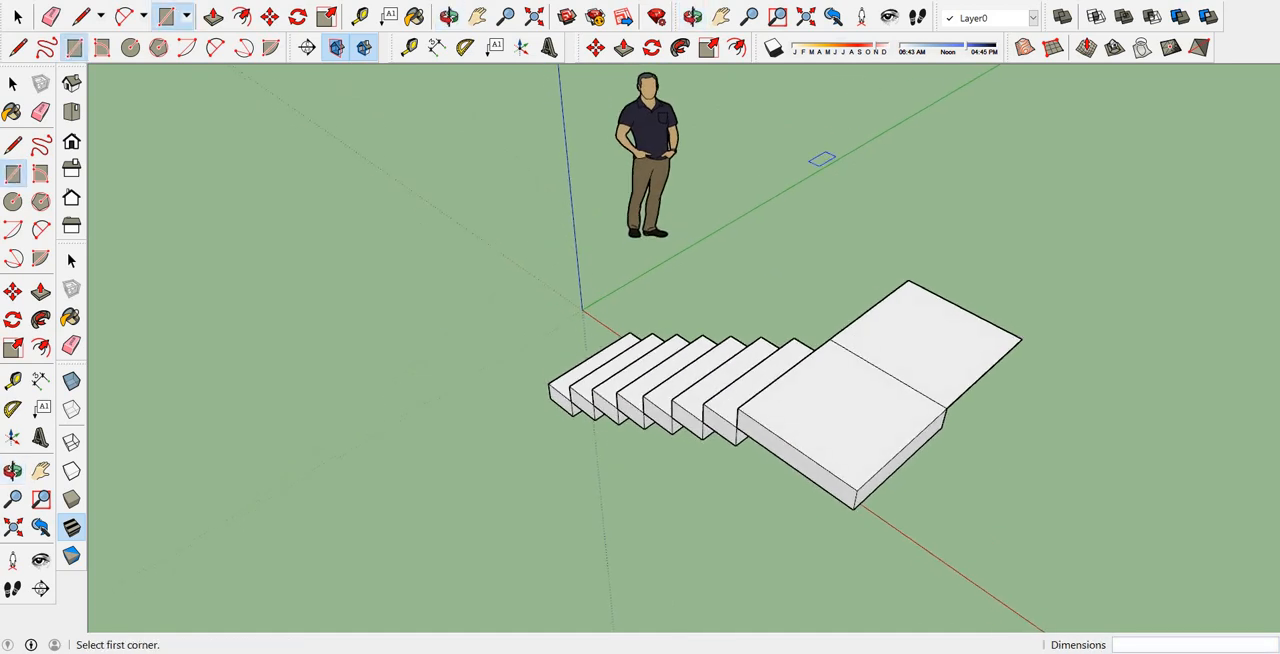
{"action": "left_click", "coordinate": [213, 16]}
{"action": "left_click", "coordinate": [928, 354]}
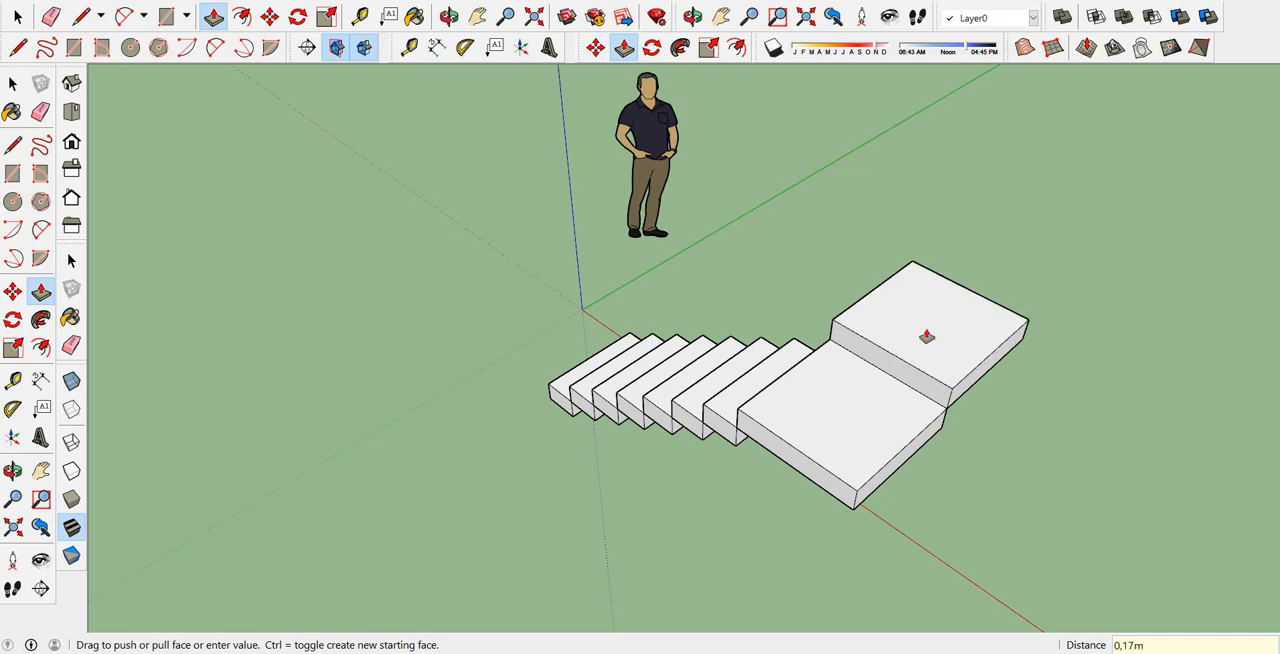
{"action": "middle_click_drag", "start_coordinate": [924, 339], "coordinate": [922, 342]}
Try to draw a 0,9 by 29 m rectangle from the second landing's upper inner corner, and undo it.
{"action": "scroll", "coordinate": [871, 296], "scroll_direction": "up", "scroll_amount": 3}
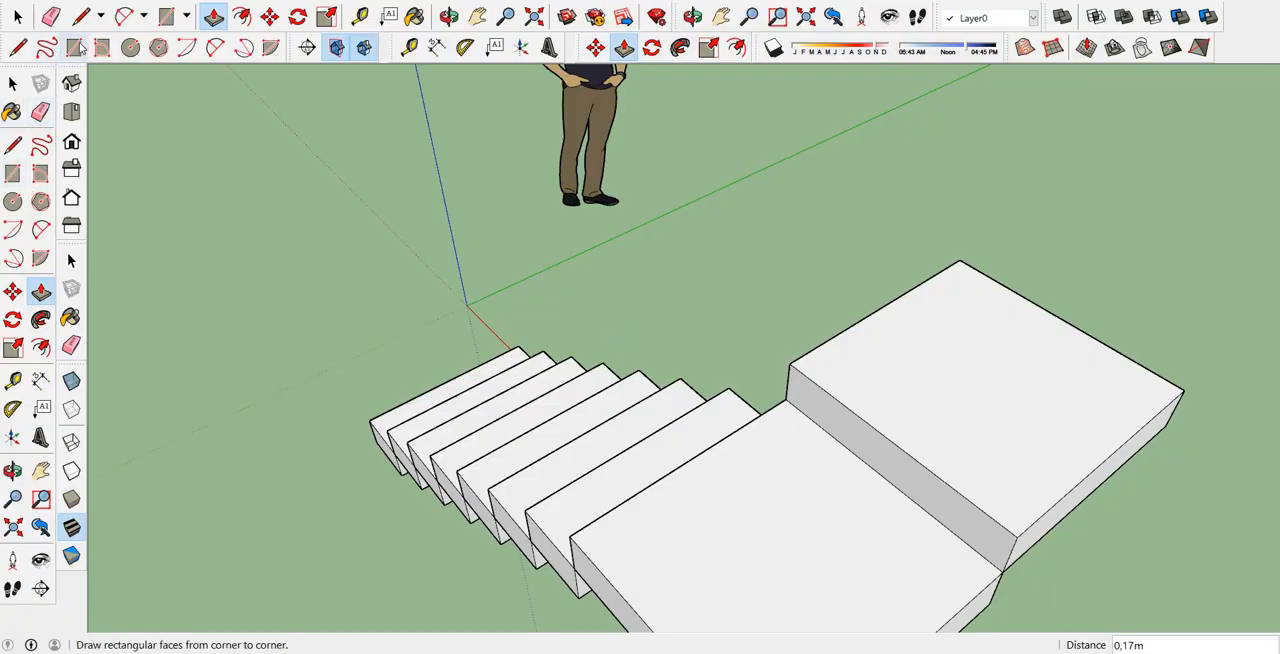
{"action": "left_click", "coordinate": [12, 173]}
{"action": "left_click", "coordinate": [790, 362]}
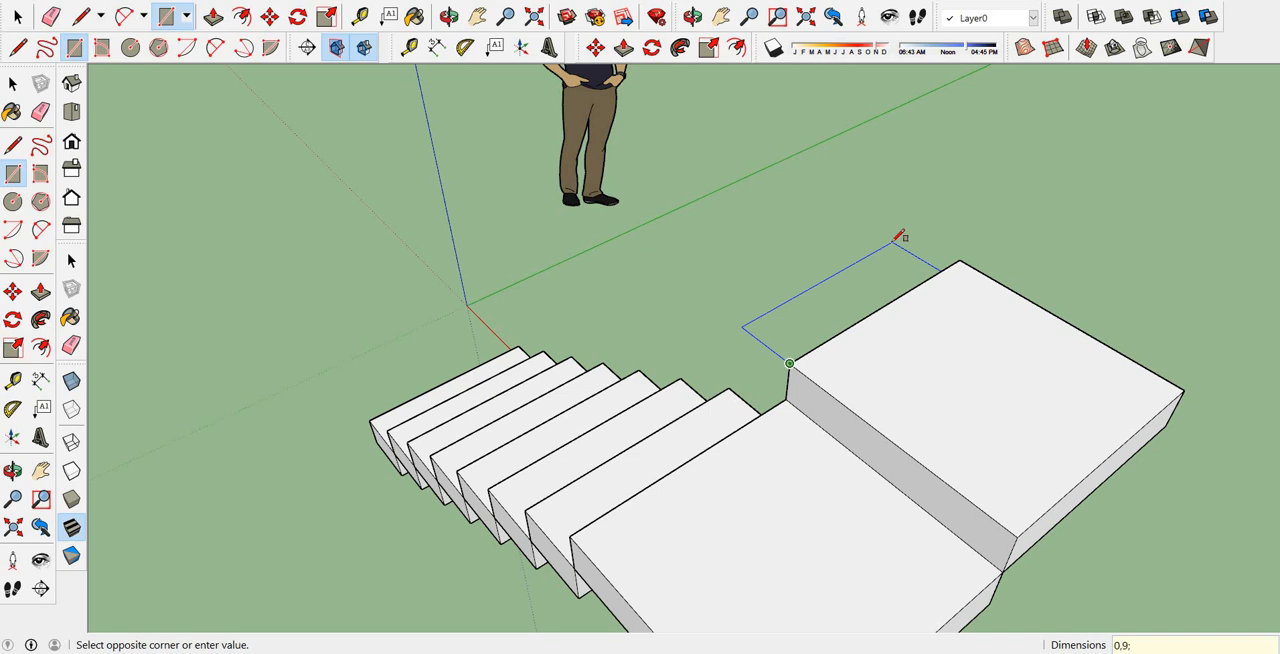
{"action": "type", "text": "0,9;29"}
{"action": "key", "text": "Return"}
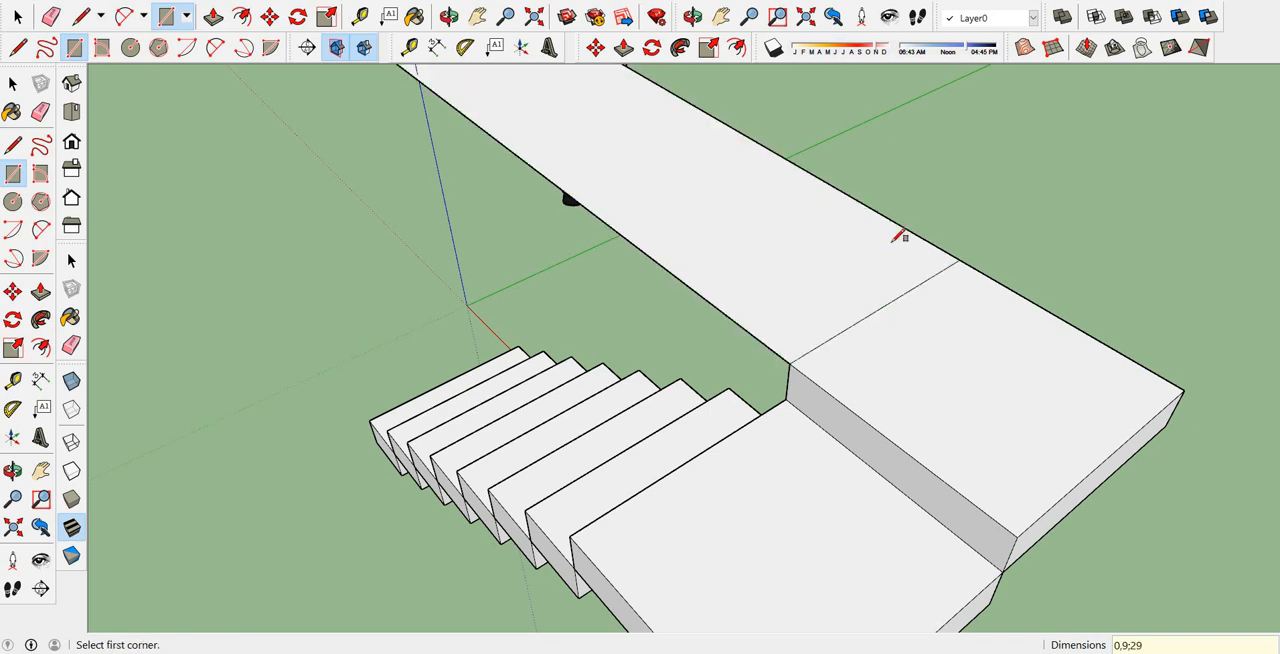
{"action": "key", "text": "ctrl+z"}
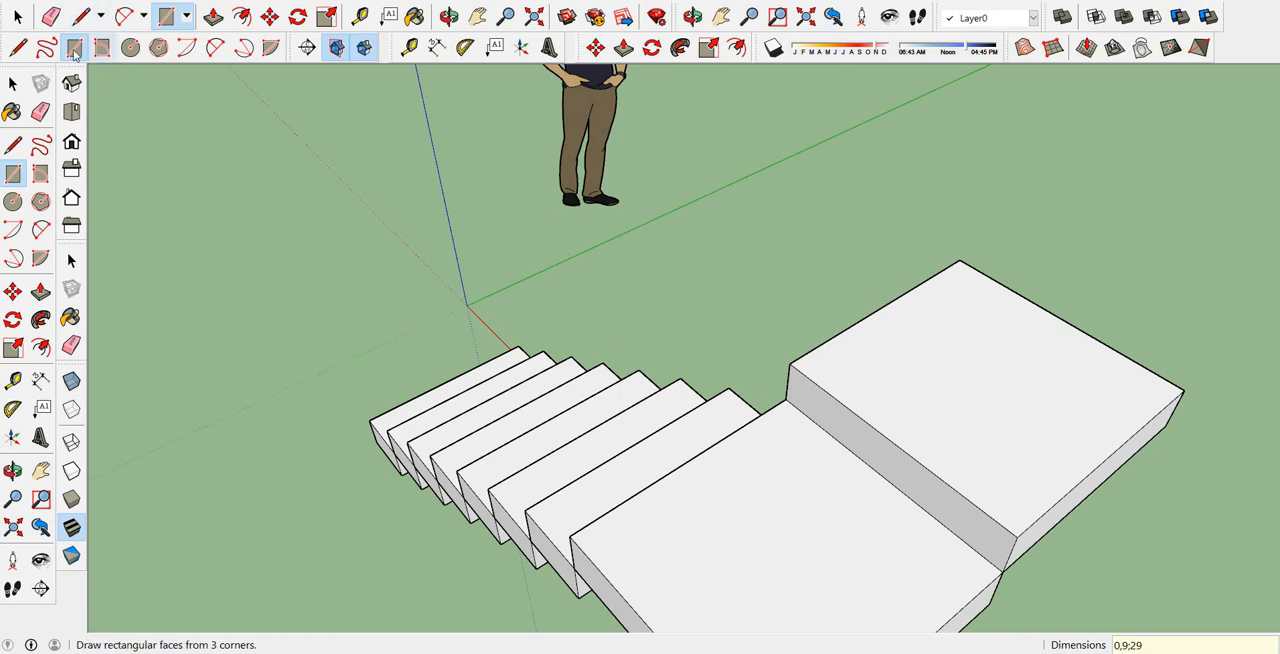
Draw a 0,9 by 0,29 m rectangle along the second landing's inner edge and Push/Pull it up 0,17 m as a step.
{"action": "left_click", "coordinate": [790, 363]}
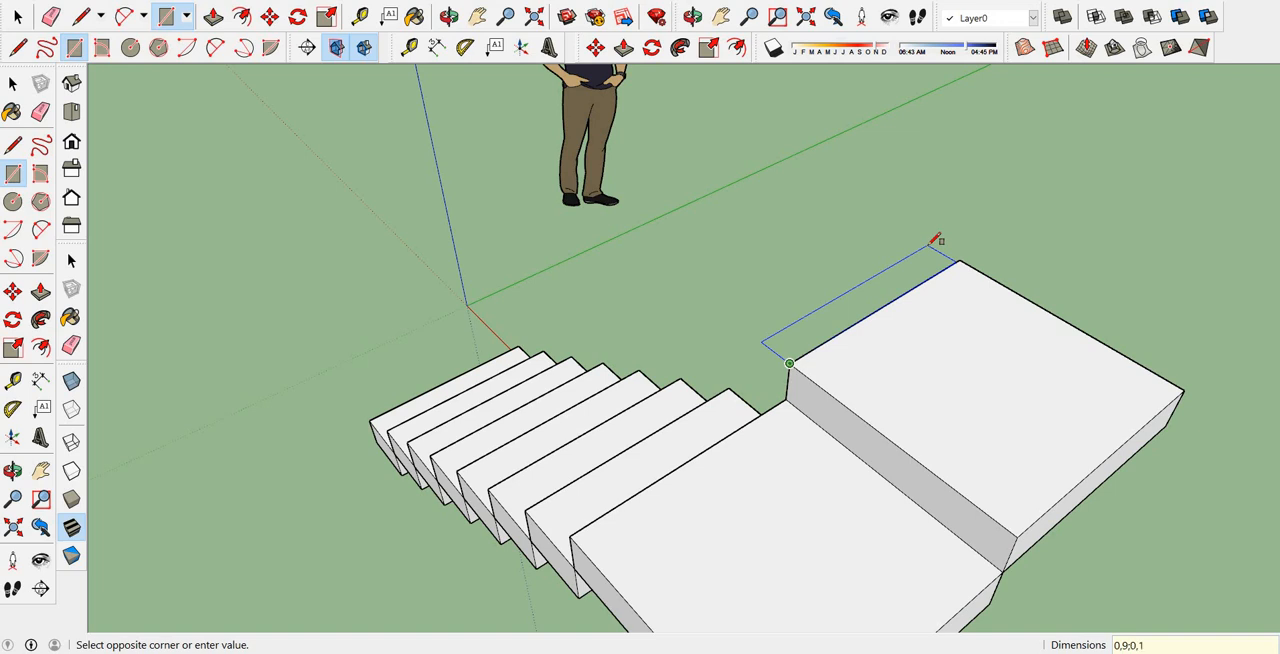
{"action": "left_click", "coordinate": [935, 240]}
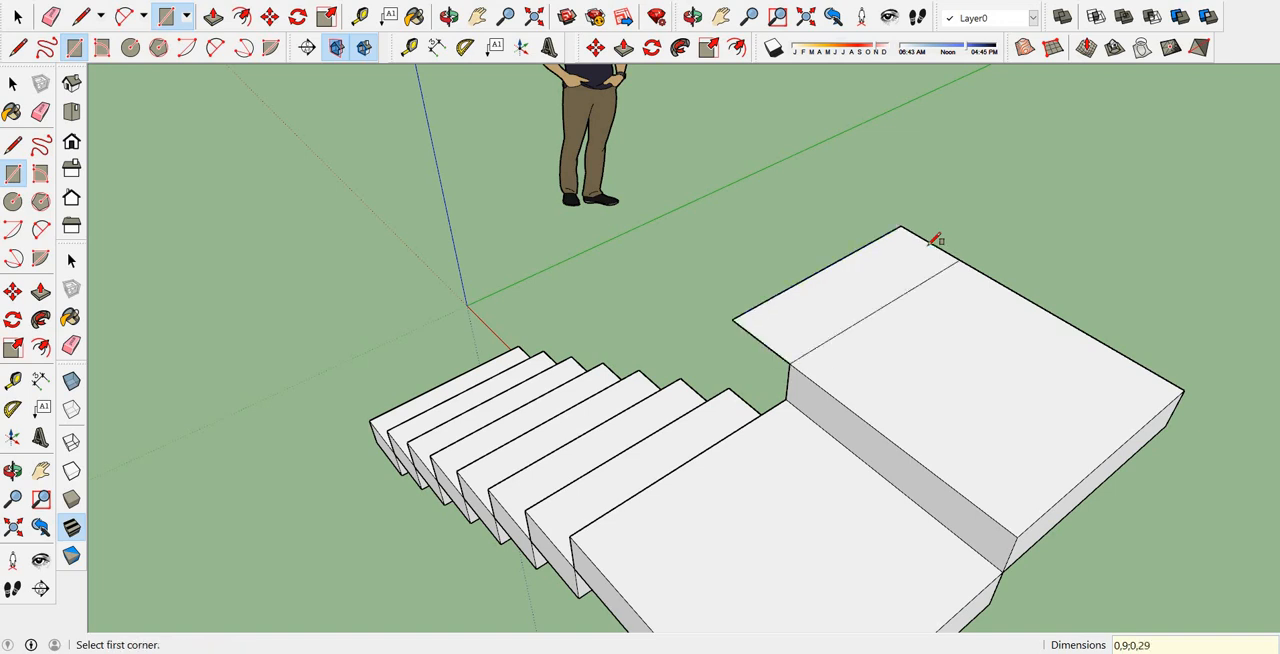
{"action": "left_click", "coordinate": [213, 17]}
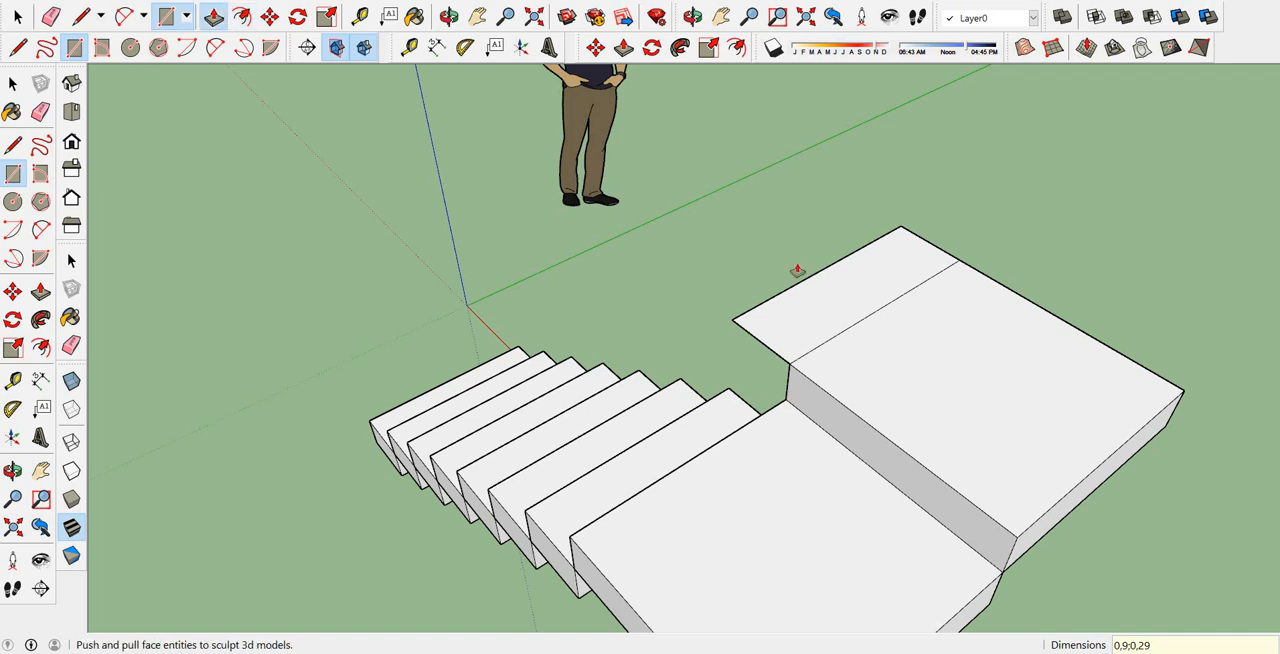
{"action": "left_click", "coordinate": [810, 341]}
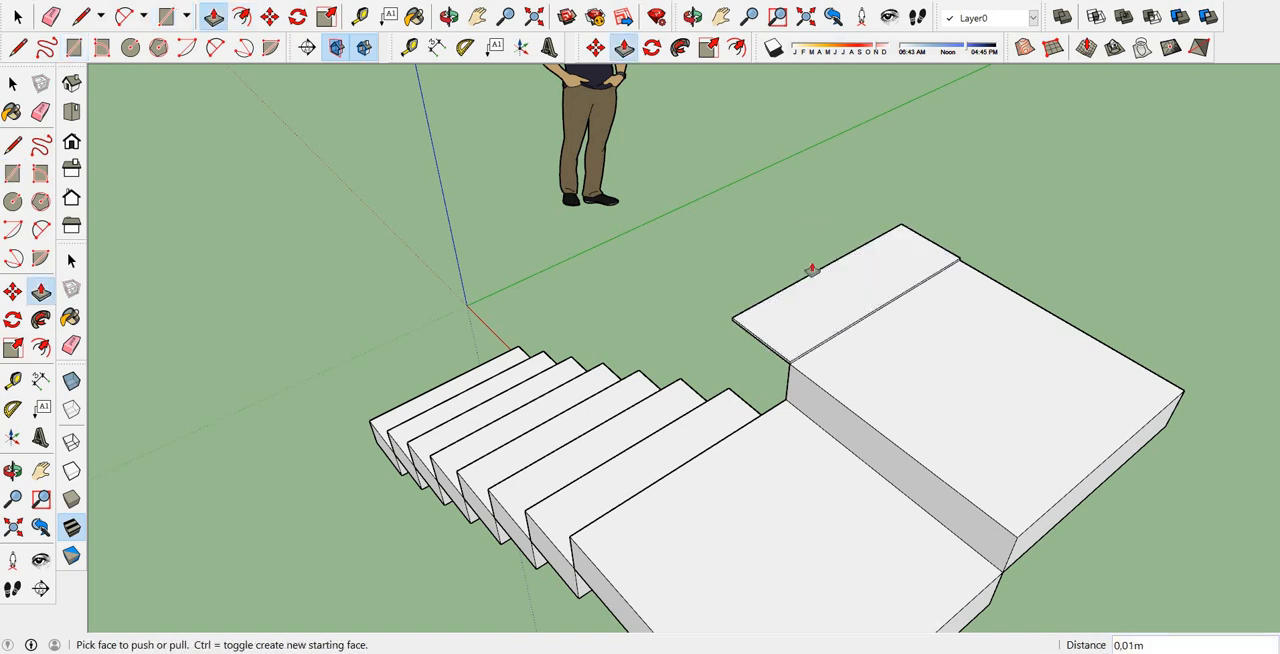
{"action": "left_click", "coordinate": [829, 308]}
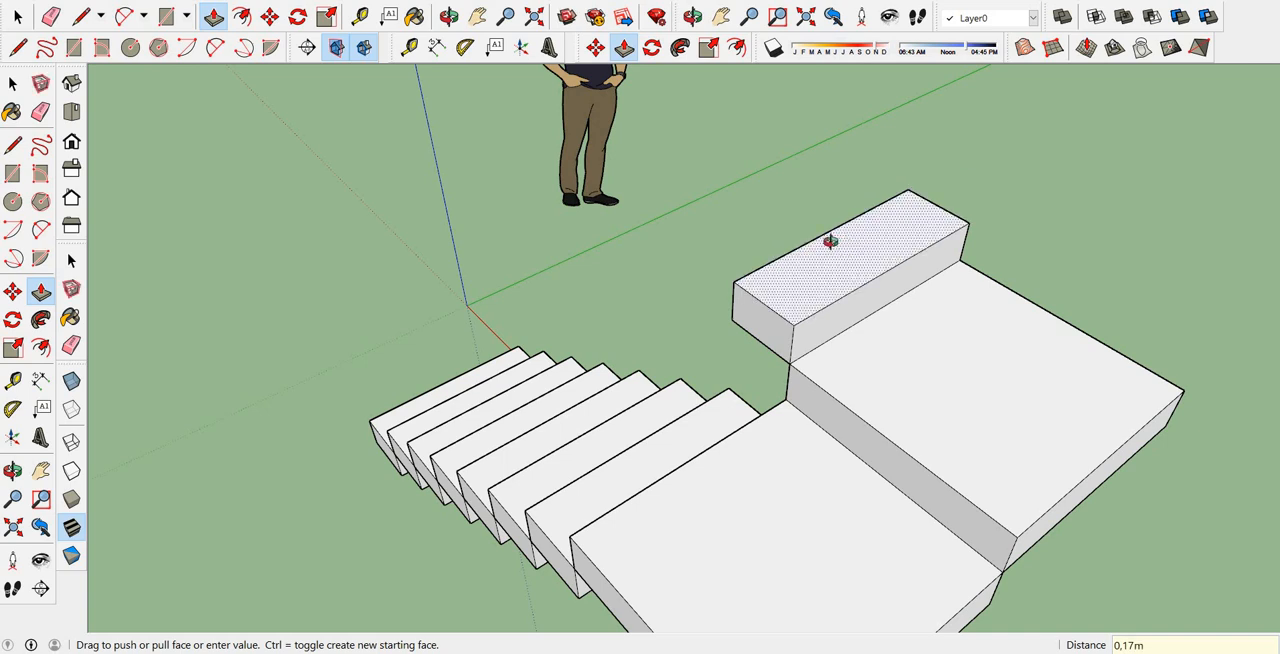
{"action": "key", "text": "Return"}
Copy the second flight's first step block from its lower front corner to its upper rear corner and multiply the copy by 6.
{"action": "left_click", "coordinate": [17, 17]}
{"action": "left_click", "coordinate": [17, 17]}
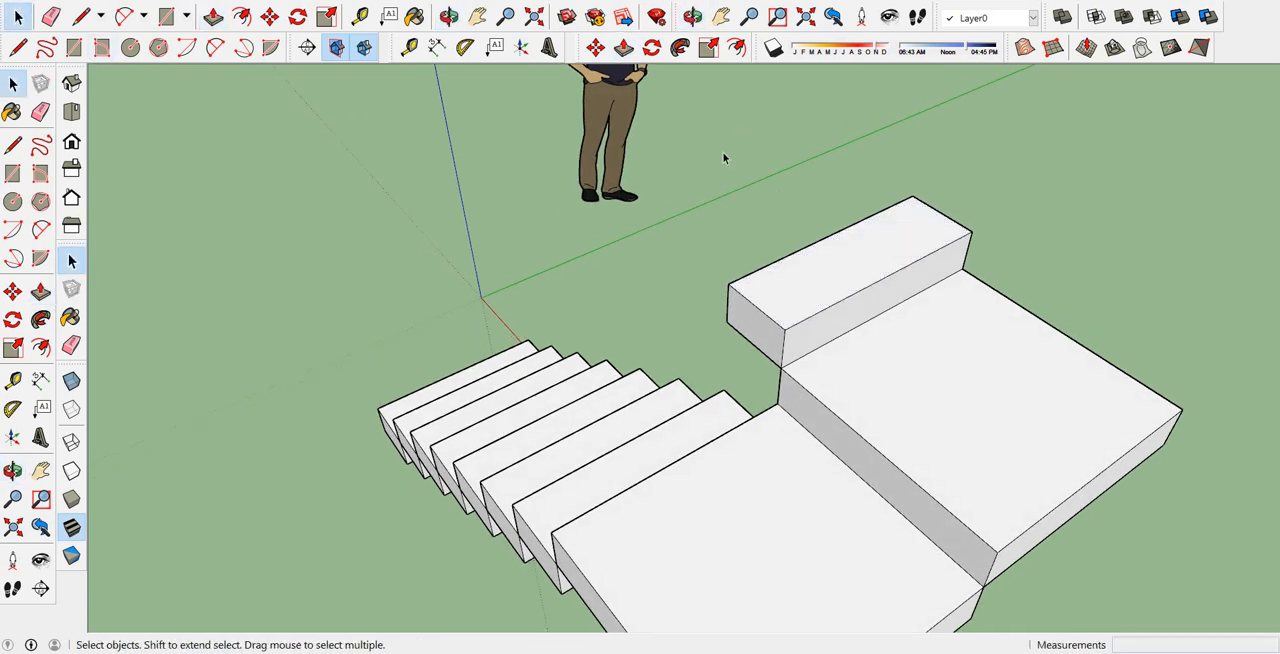
{"action": "left_click_drag", "start_coordinate": [714, 107], "coordinate": [993, 386]}
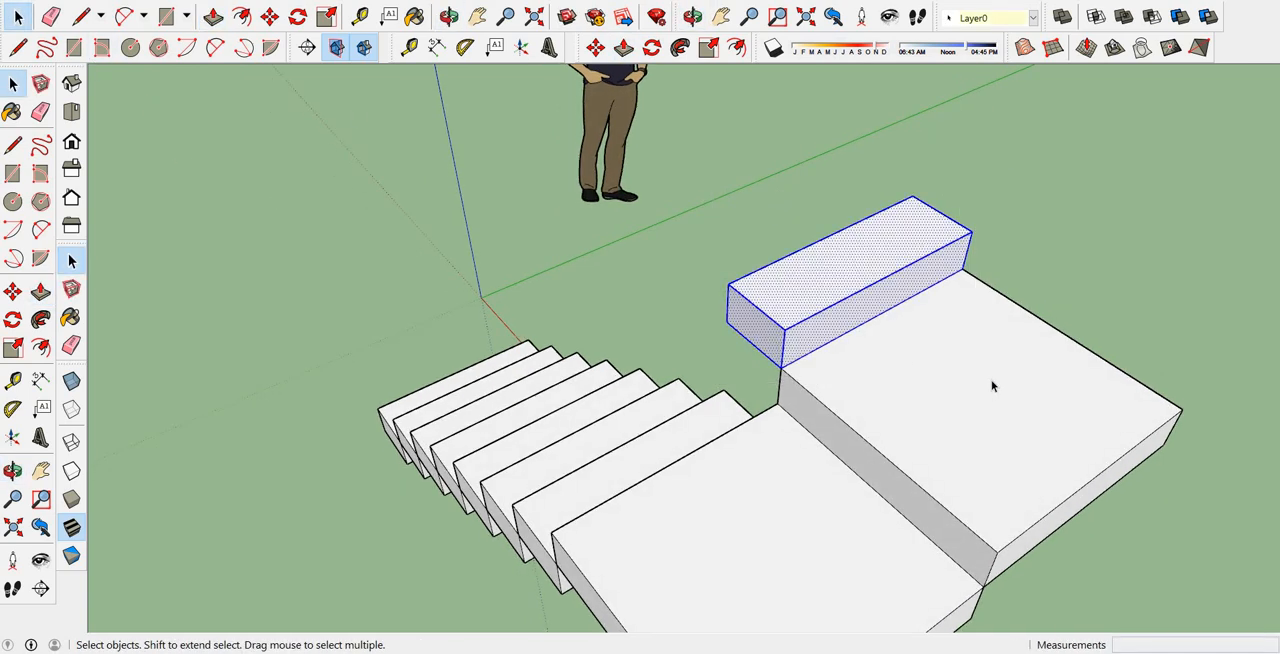
{"action": "left_click", "coordinate": [269, 17]}
{"action": "left_click", "coordinate": [781, 368]}
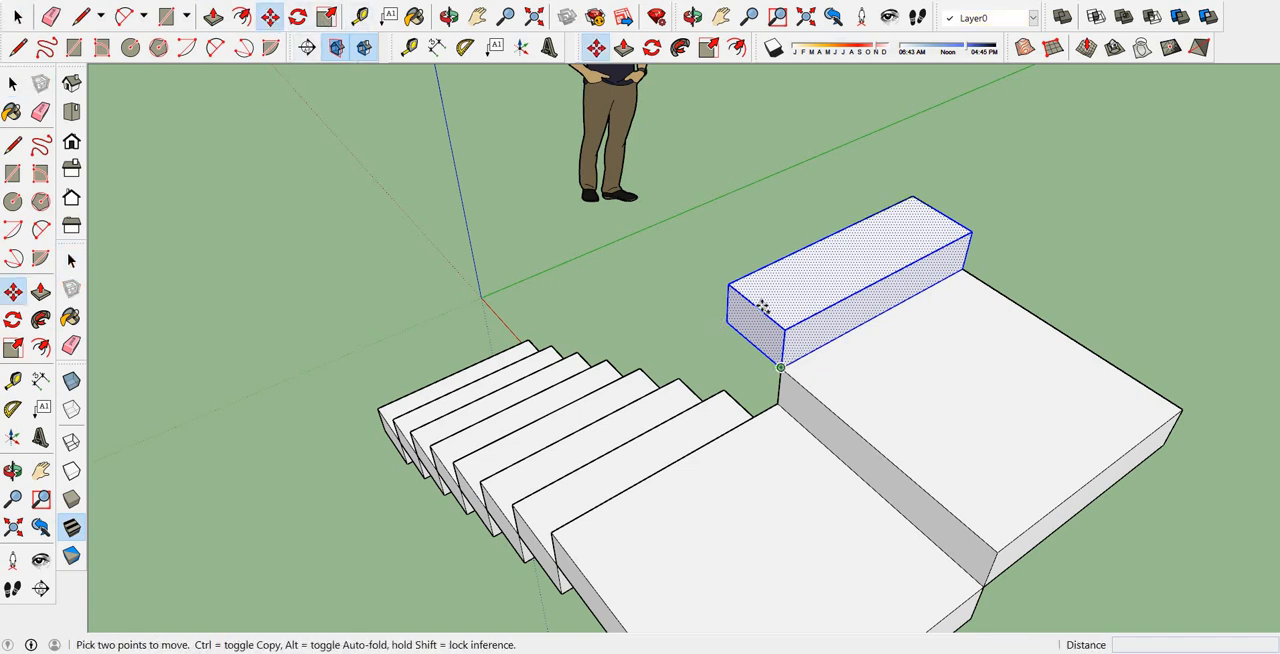
{"action": "key", "text": "ctrl"}
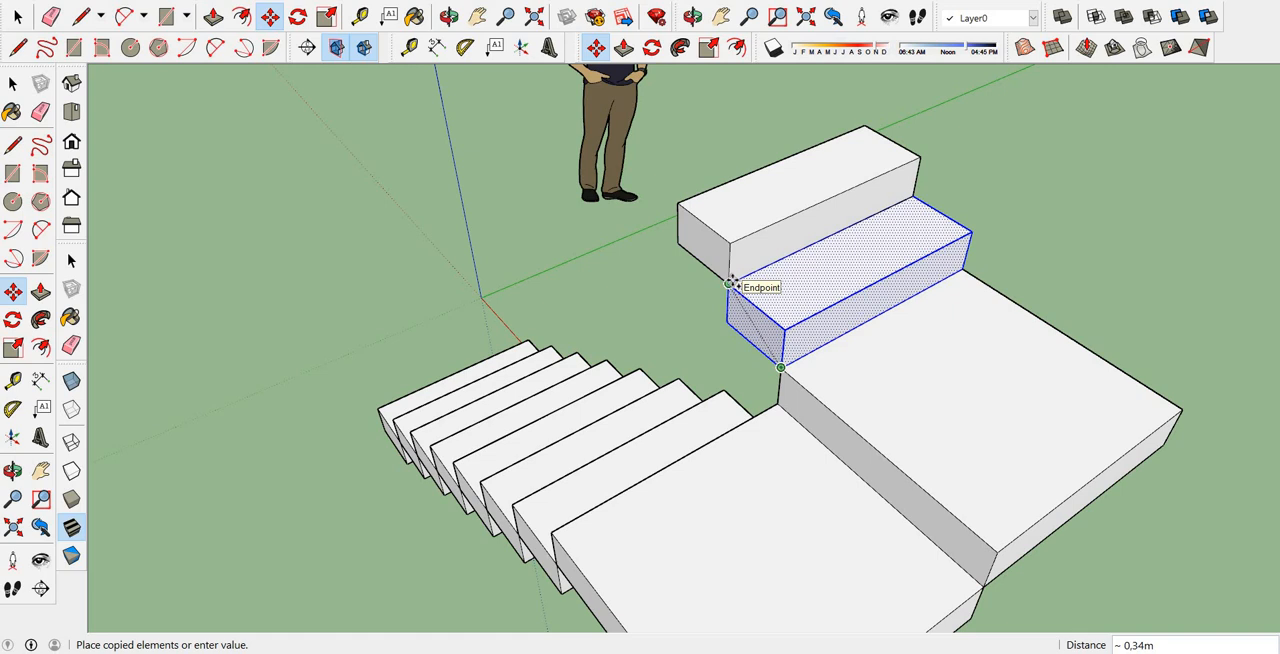
{"action": "left_click", "coordinate": [730, 284]}
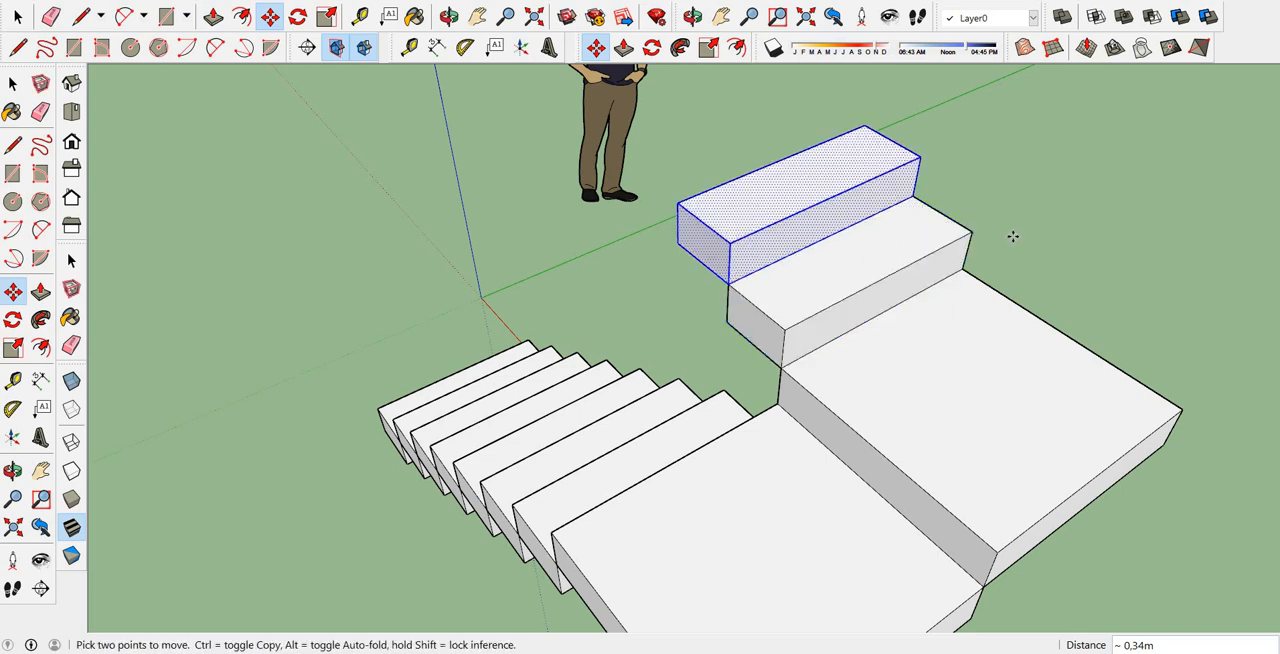
{"action": "scroll", "coordinate": [1032, 312], "scroll_direction": "down", "scroll_amount": 2}
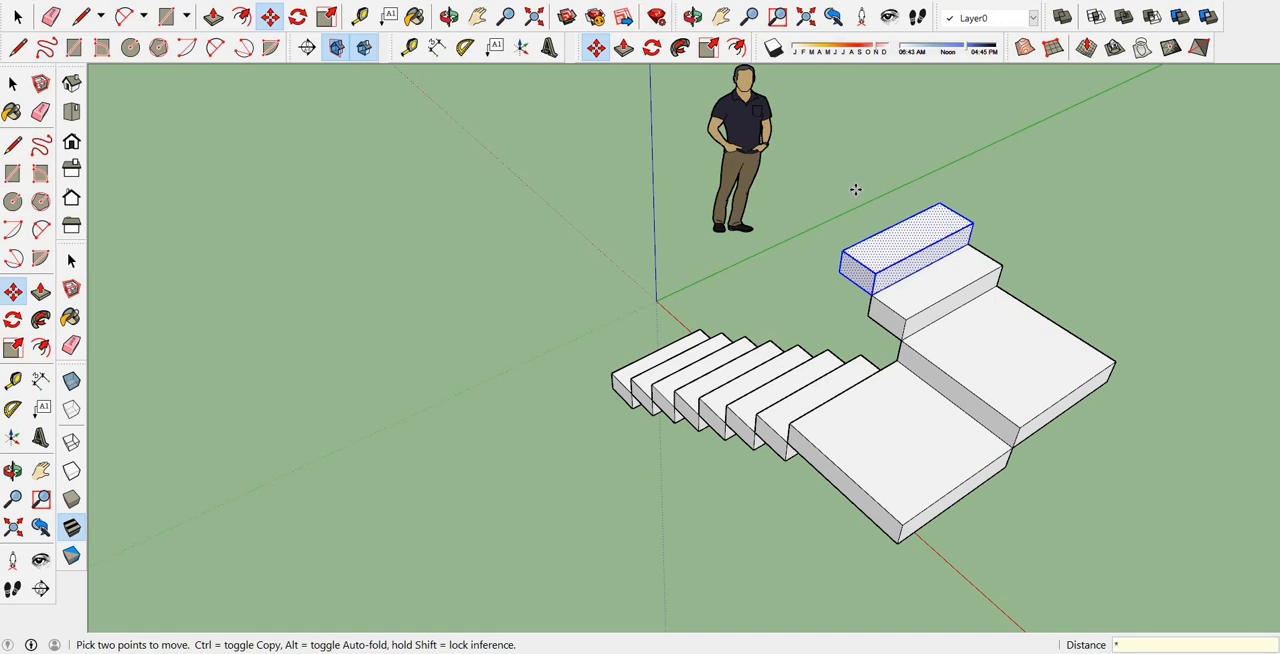
{"action": "type", "text": "*6"}
{"action": "key", "text": "Return"}
Delete the loose step block standing apart from the staircase.
{"action": "scroll", "coordinate": [811, 257], "scroll_direction": "down", "scroll_amount": 5}
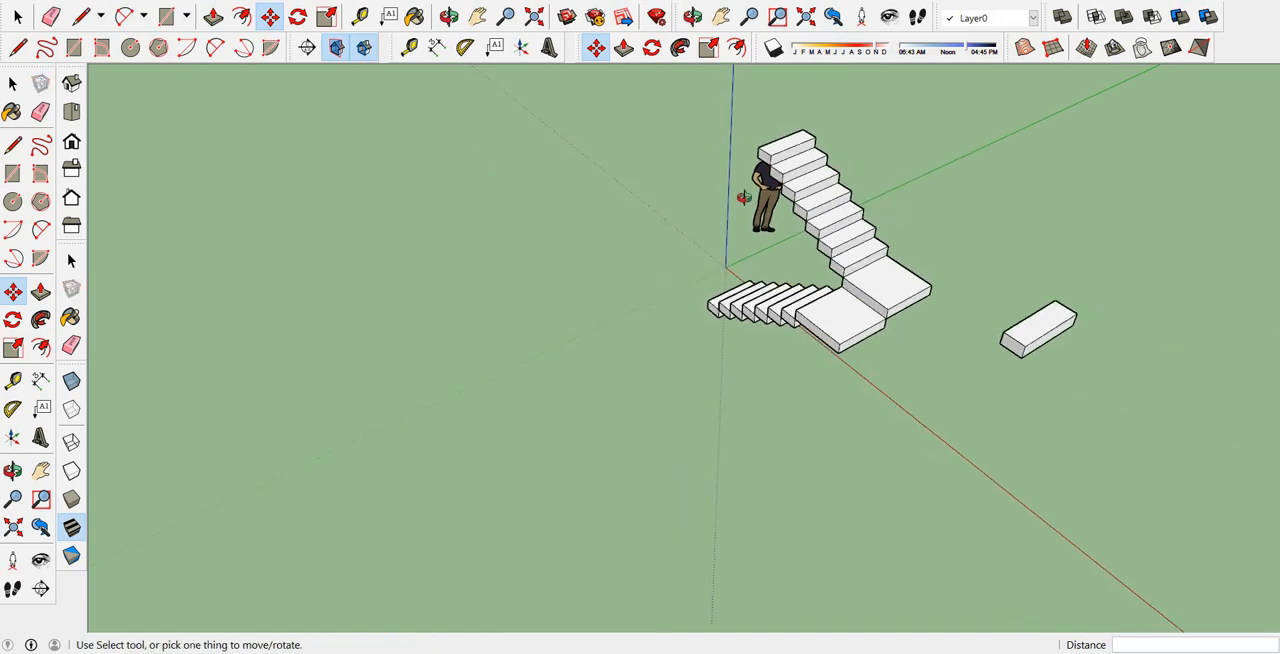
{"action": "middle_click_drag", "start_coordinate": [746, 197], "coordinate": [884, 212]}
{"action": "left_click", "coordinate": [18, 14]}
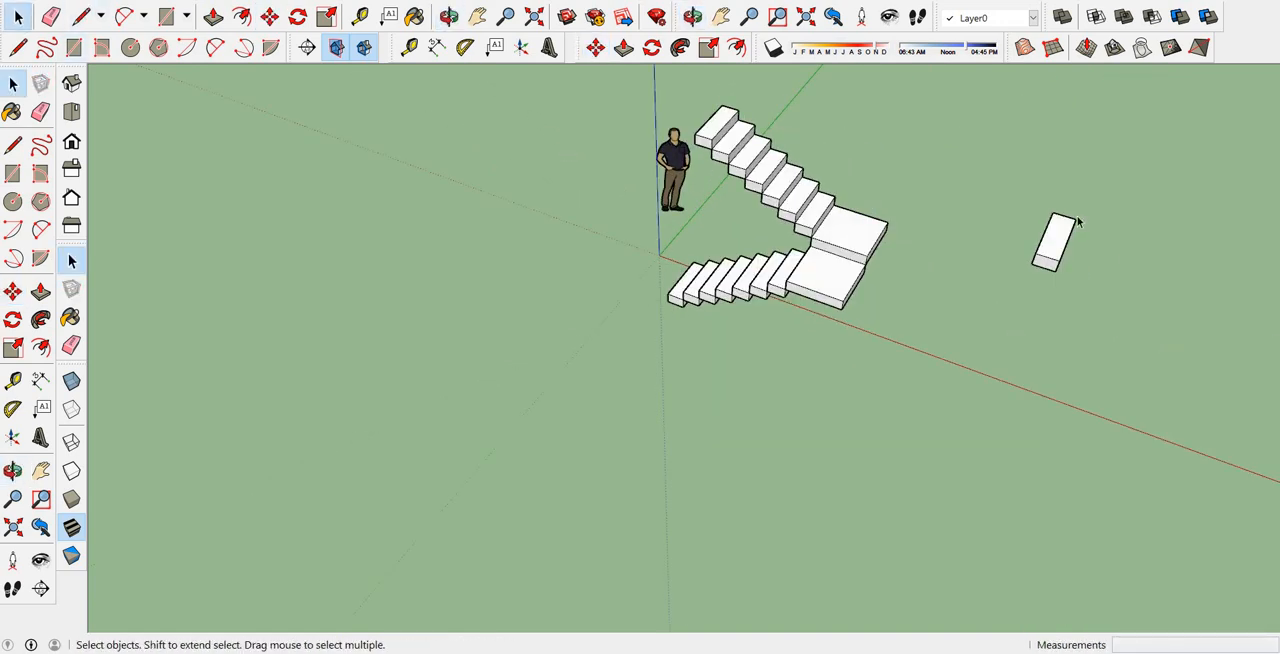
{"action": "left_click_drag", "start_coordinate": [1129, 384], "coordinate": [972, 146]}
{"action": "key", "text": "Delete"}
Inspect both flights and landings, compare them with the AutoCAD plans and sections, and return to the SketchUp model.
{"action": "middle_click_drag", "start_coordinate": [1114, 377], "coordinate": [871, 233]}
{"action": "scroll", "coordinate": [871, 233], "scroll_direction": "up", "scroll_amount": 3}
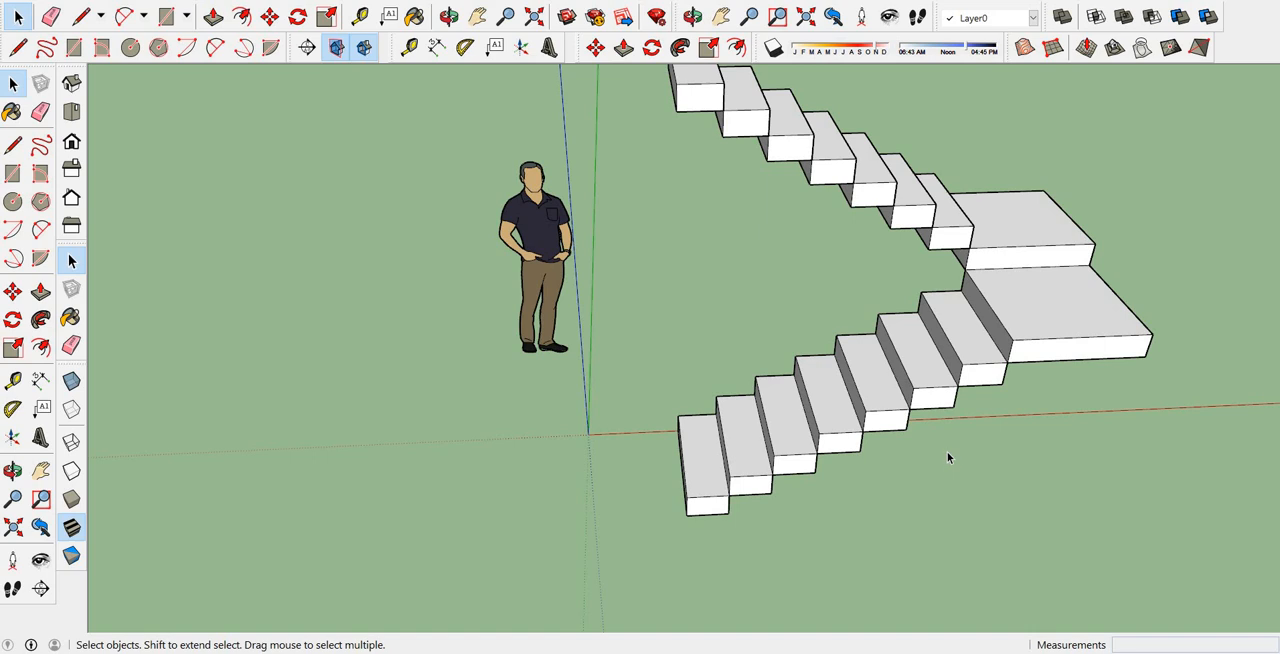
{"action": "scroll", "coordinate": [966, 378], "scroll_direction": "up", "scroll_amount": 1}
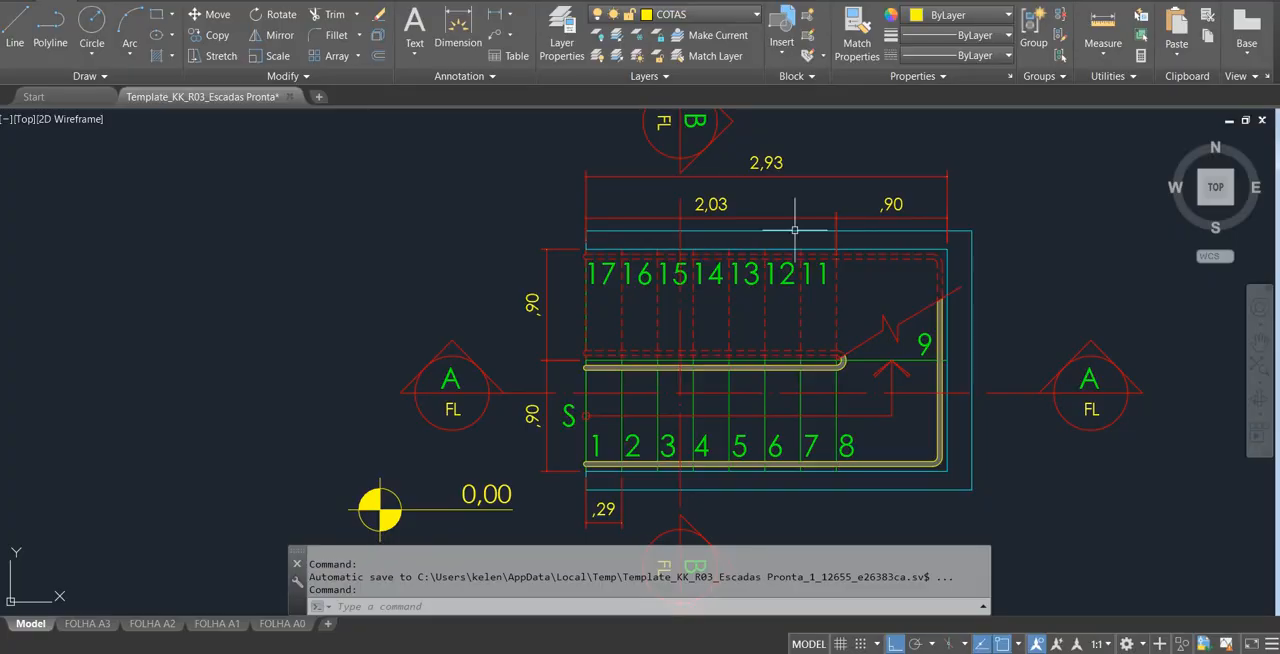
{"action": "scroll", "coordinate": [800, 300], "scroll_direction": "down", "scroll_amount": 5}
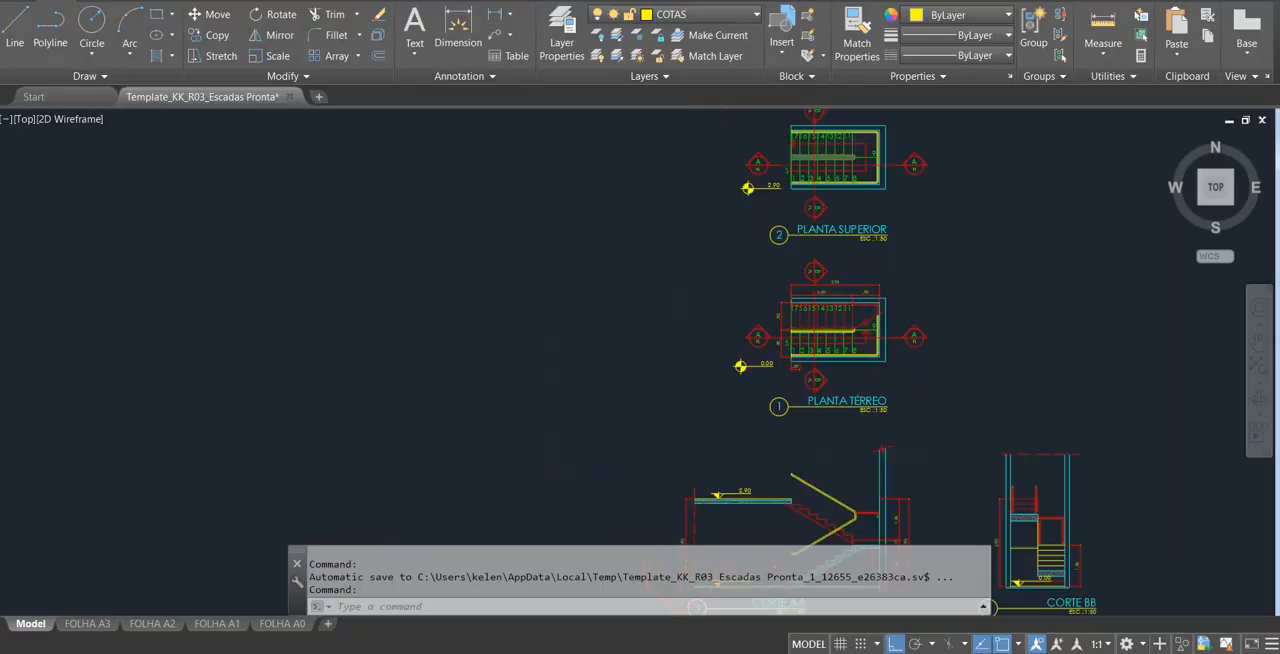
{"action": "scroll", "coordinate": [587, 383], "scroll_direction": "up", "scroll_amount": 8}
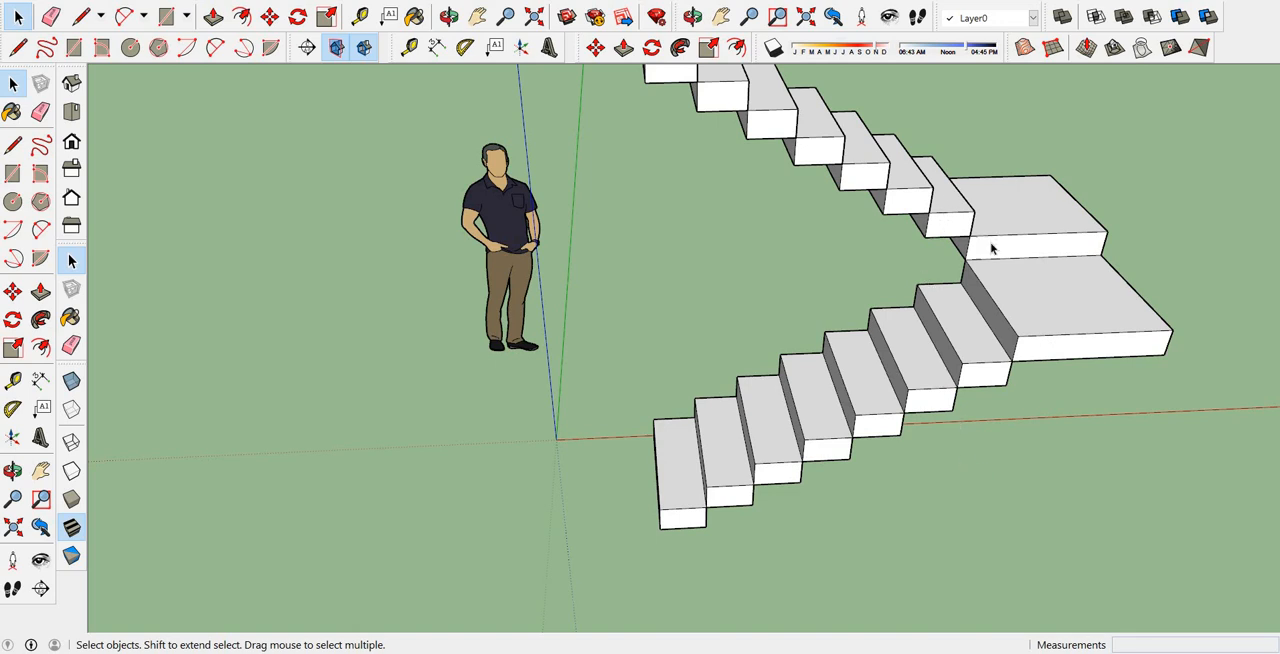
{"action": "scroll", "coordinate": [934, 426], "scroll_direction": "up", "scroll_amount": 4}
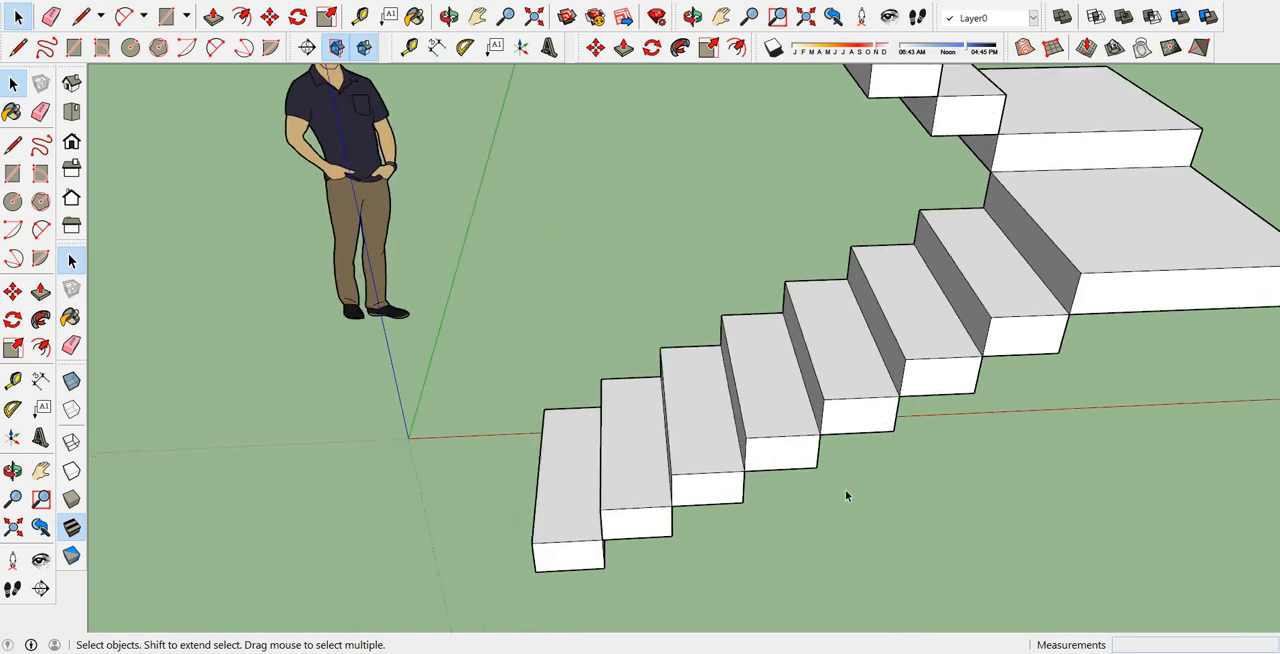
Draw underside lines connecting the lower outer corners of the lower flight's first five steps.
{"action": "left_click", "coordinate": [16, 48]}
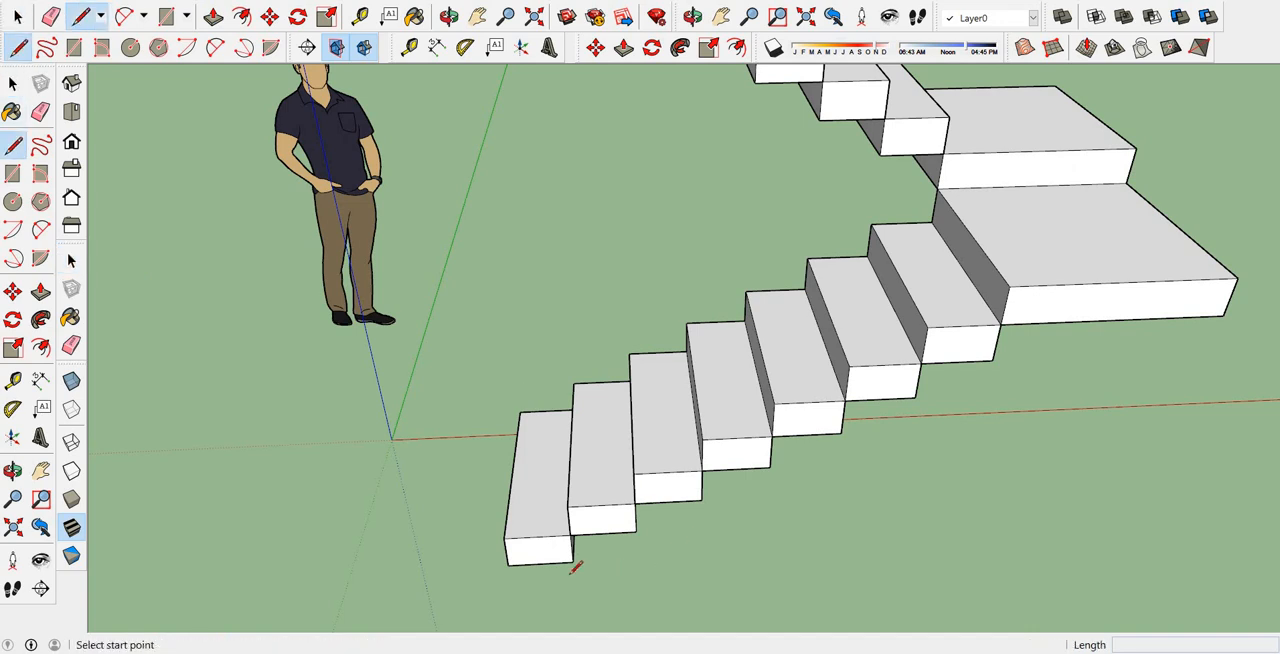
{"action": "scroll", "coordinate": [574, 562], "scroll_direction": "up", "scroll_amount": 3}
{"action": "middle_click_drag", "start_coordinate": [603, 552], "coordinate": [686, 530]}
{"action": "scroll", "coordinate": [700, 526], "scroll_direction": "down", "scroll_amount": 2}
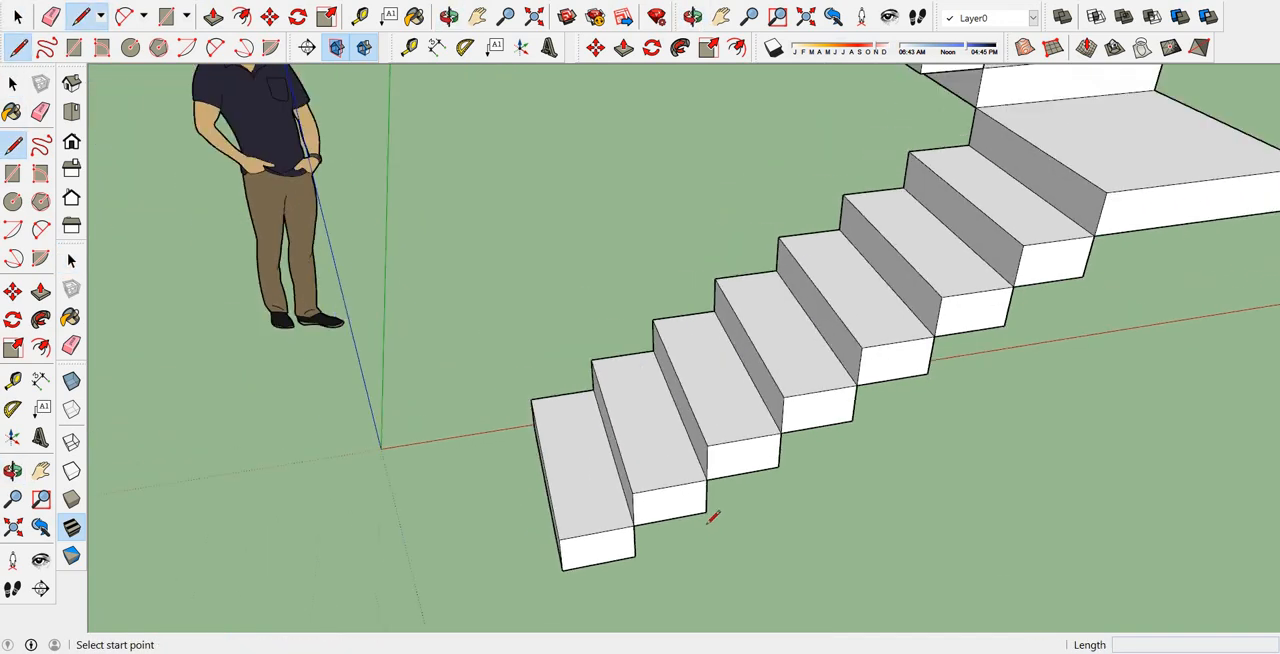
{"action": "scroll", "coordinate": [622, 553], "scroll_direction": "up", "scroll_amount": 2}
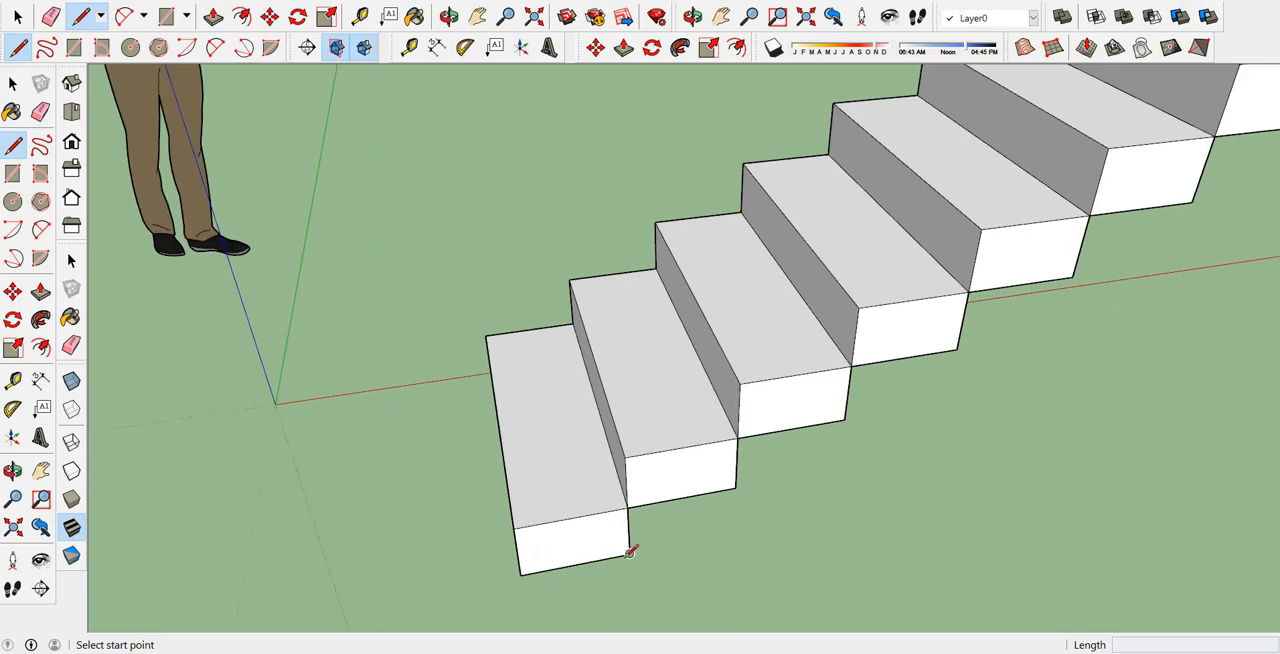
{"action": "left_click", "coordinate": [630, 552]}
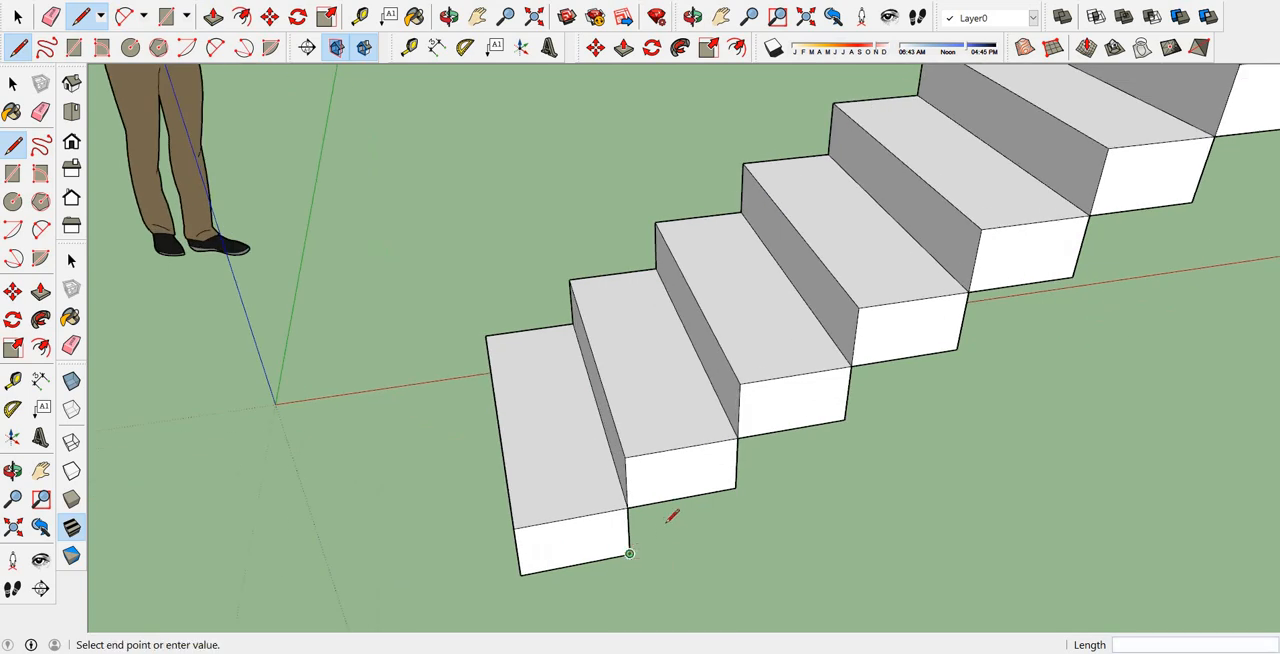
{"action": "left_click", "coordinate": [736, 488]}
{"action": "left_click", "coordinate": [736, 488]}
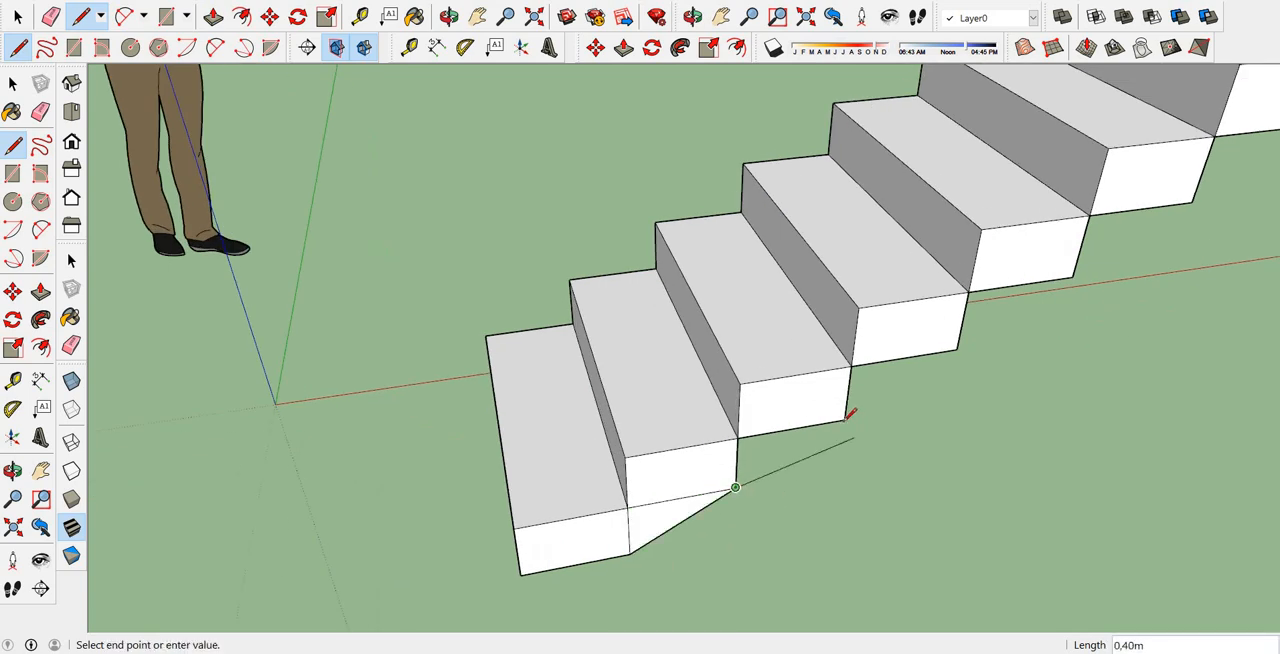
{"action": "left_click", "coordinate": [845, 420]}
{"action": "left_click", "coordinate": [845, 420]}
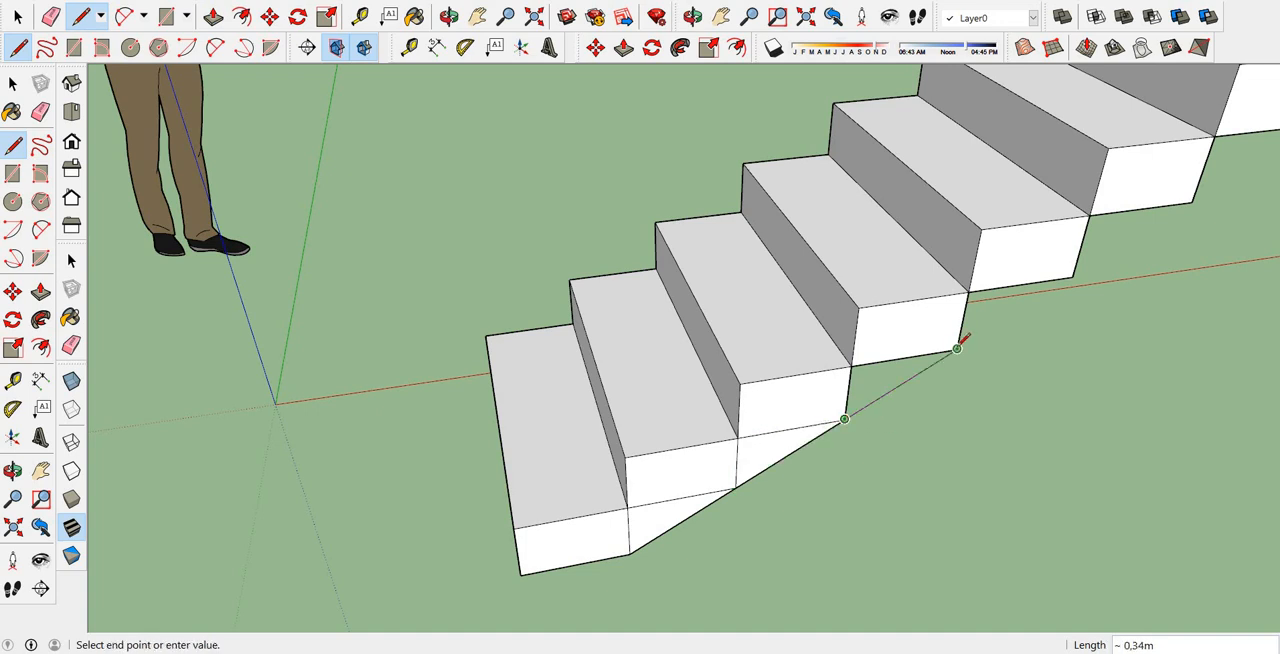
{"action": "left_click", "coordinate": [958, 350]}
{"action": "left_click", "coordinate": [958, 348]}
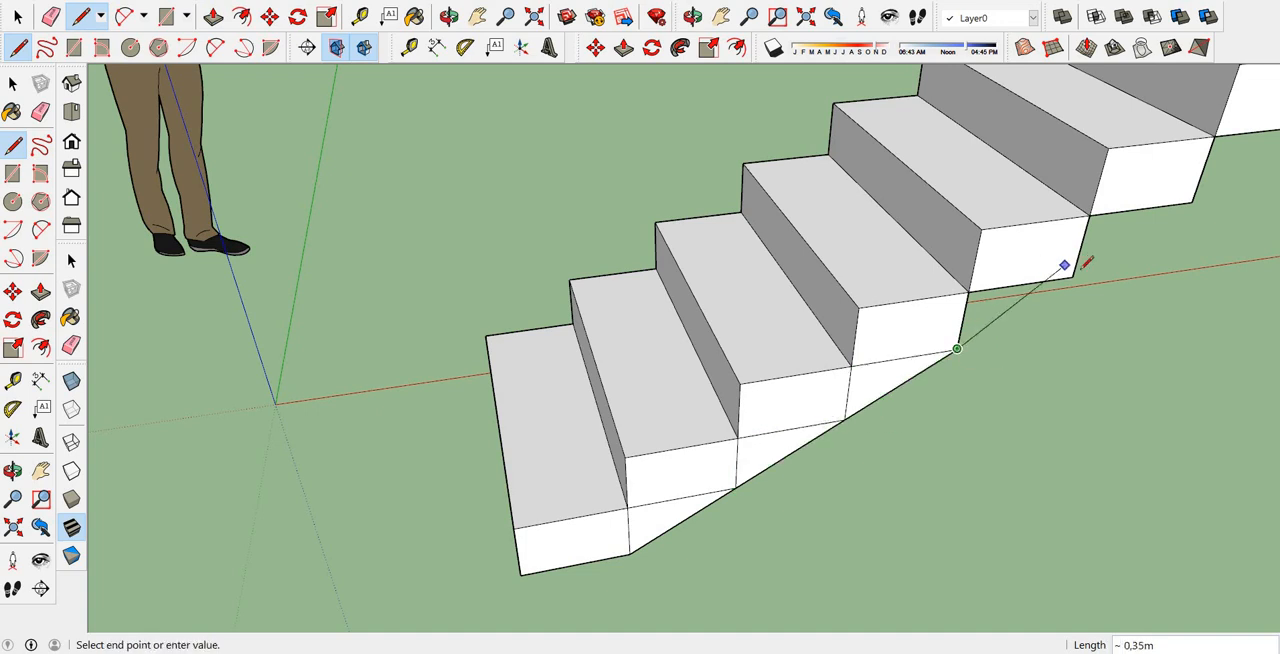
{"action": "left_click", "coordinate": [1073, 272]}
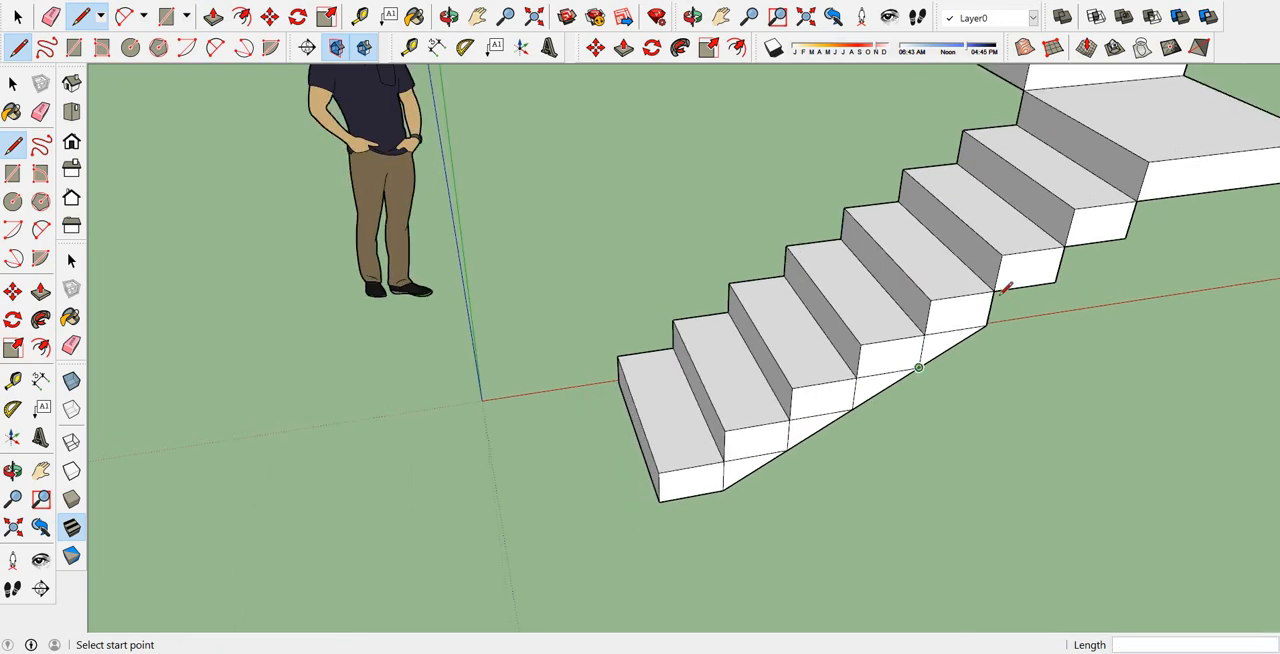
Continue the underside line through the sixth and seventh steps' lower corners and end it on the first landing's bottom edge.
{"action": "scroll", "coordinate": [1006, 288], "scroll_direction": "up", "scroll_amount": 3}
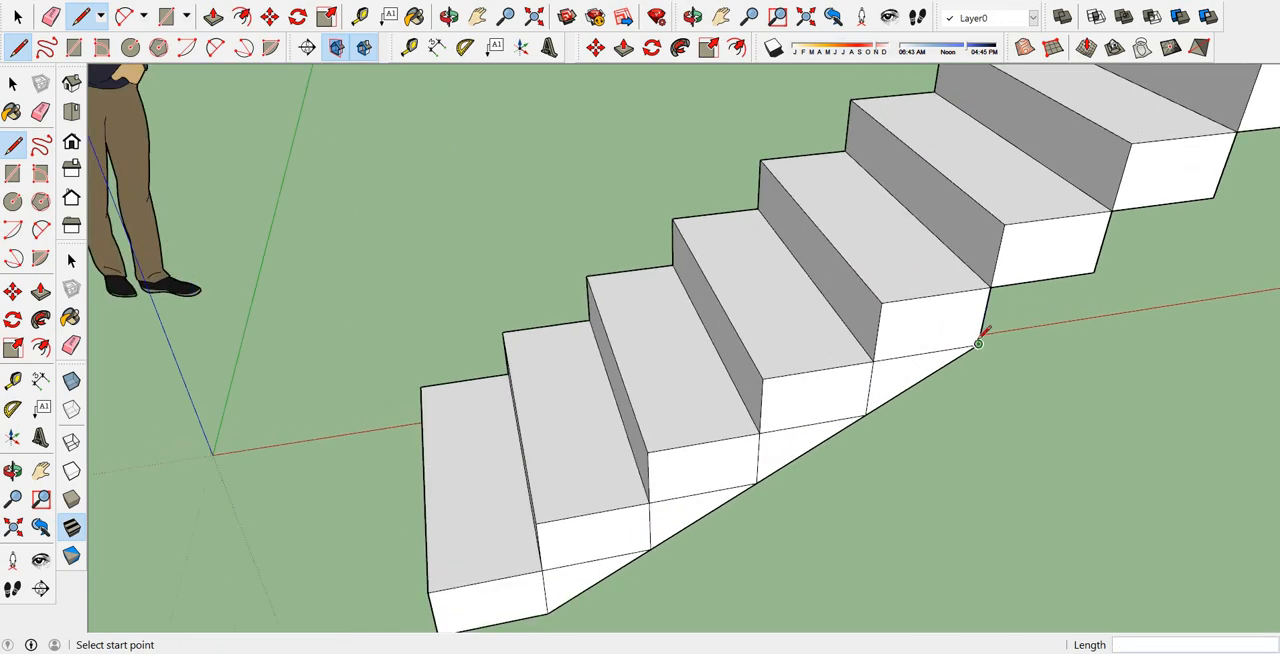
{"action": "left_click", "coordinate": [978, 344]}
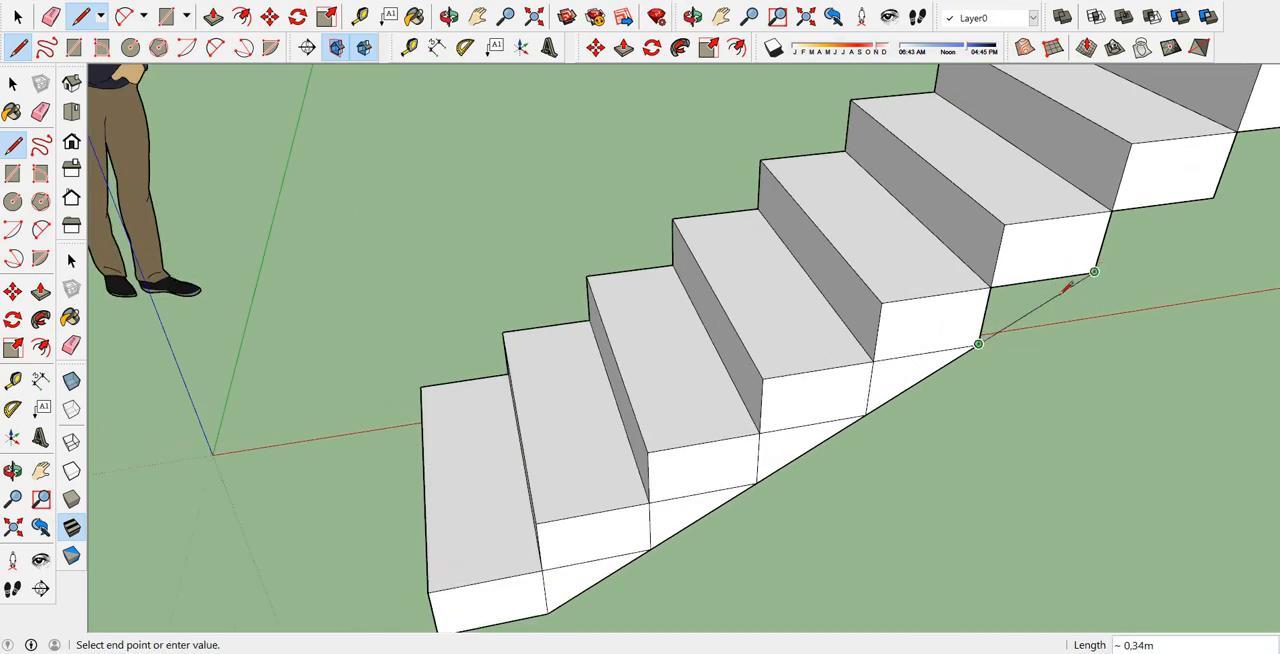
{"action": "left_click", "coordinate": [1094, 272]}
{"action": "scroll", "coordinate": [1035, 312], "scroll_direction": "down", "scroll_amount": 3}
{"action": "scroll", "coordinate": [1061, 281], "scroll_direction": "up", "scroll_amount": 2}
{"action": "left_click", "coordinate": [1061, 306]}
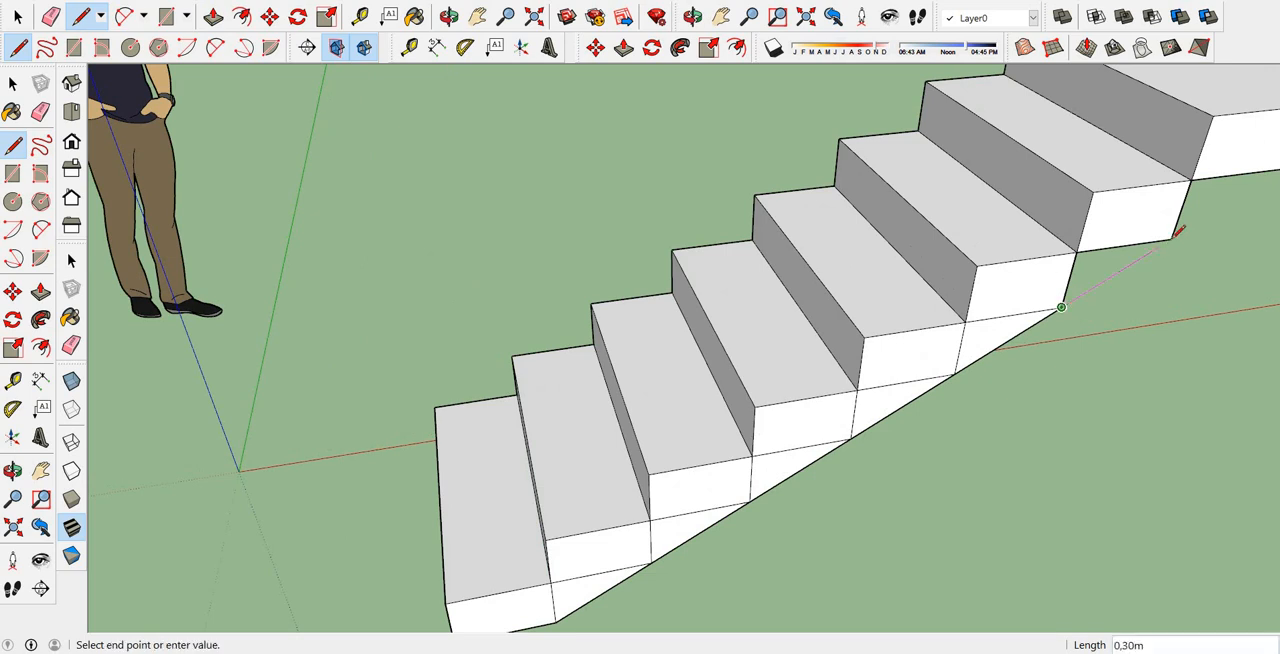
{"action": "left_click", "coordinate": [1171, 239]}
{"action": "scroll", "coordinate": [1171, 239], "scroll_direction": "down", "scroll_amount": 3}
{"action": "scroll", "coordinate": [1145, 265], "scroll_direction": "up", "scroll_amount": 4}
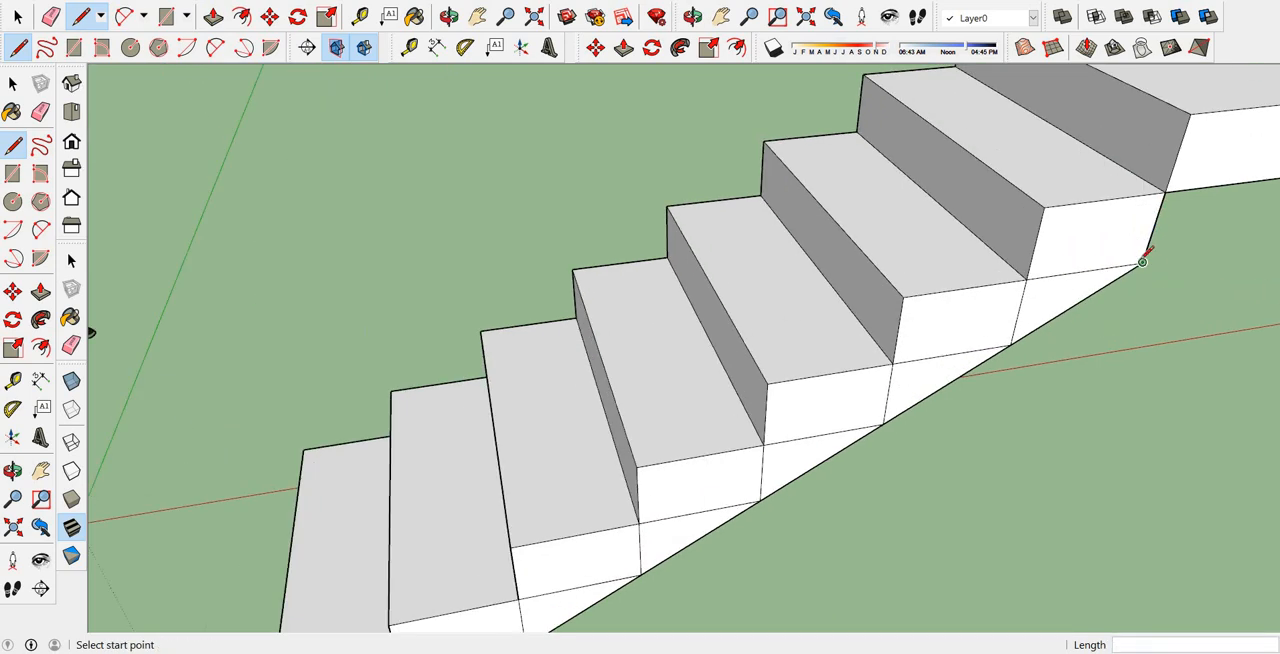
{"action": "left_click", "coordinate": [1143, 262]}
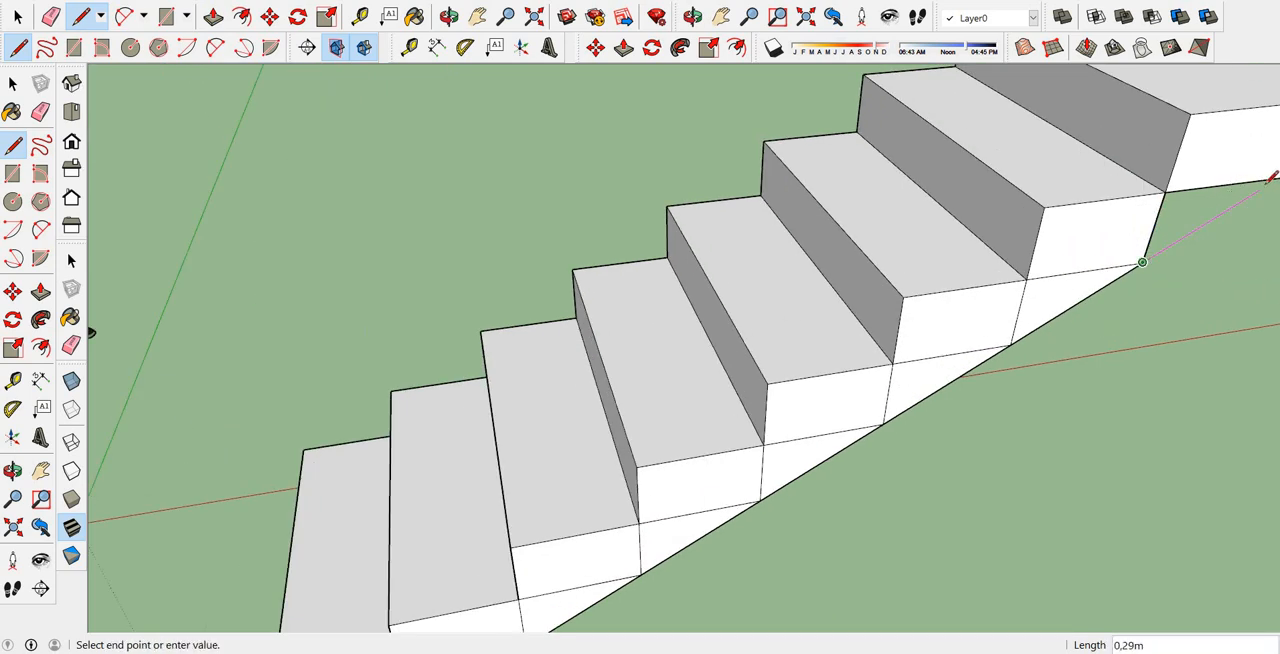
{"action": "scroll", "coordinate": [1250, 190], "scroll_direction": "down", "scroll_amount": 4}
{"action": "scroll", "coordinate": [1243, 201], "scroll_direction": "up", "scroll_amount": 2}
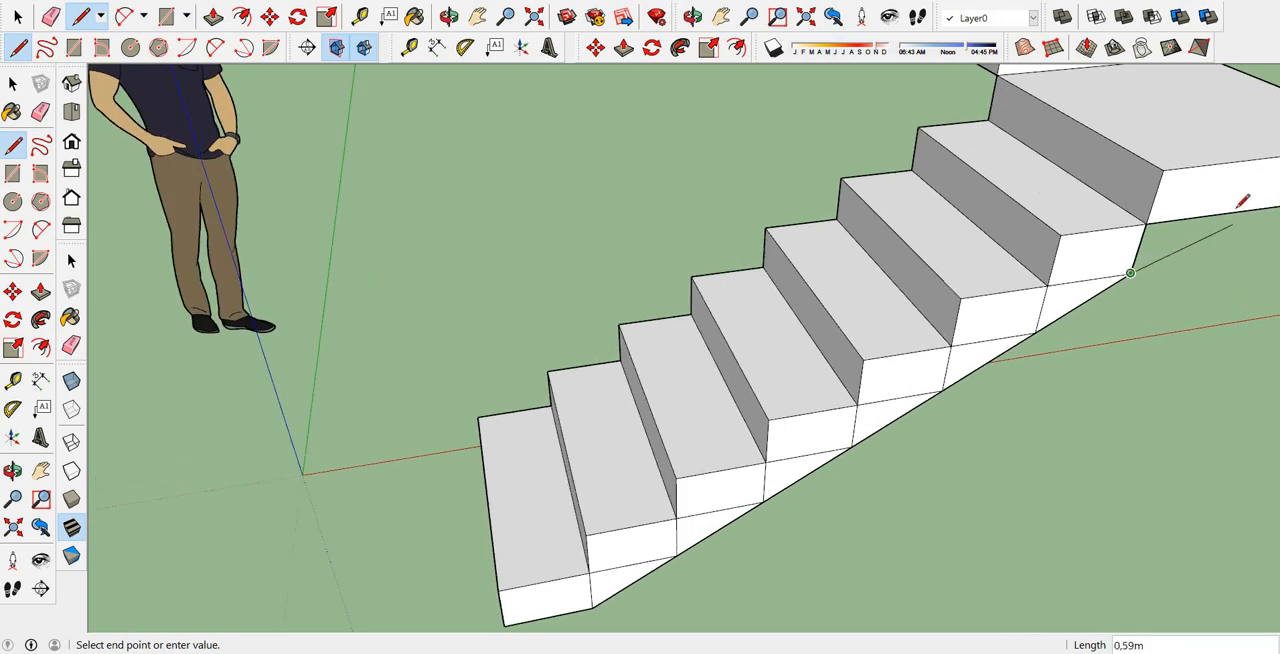
{"action": "left_click", "coordinate": [1240, 200]}
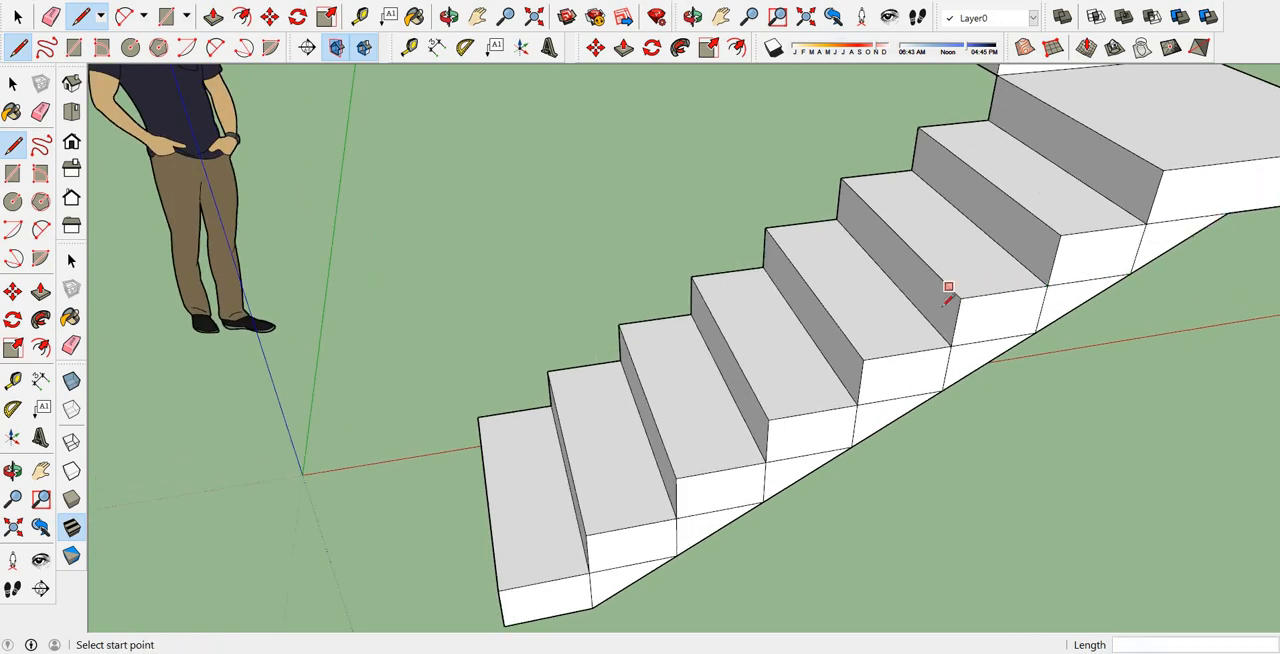
Push/Pull the seven triangular faces beneath the lower flight 0,90 m across its width to form the sloped underside.
{"action": "middle_click_drag", "start_coordinate": [949, 286], "coordinate": [873, 296]}
{"action": "middle_click_drag", "start_coordinate": [669, 317], "coordinate": [1095, 78]}
{"action": "scroll", "coordinate": [477, 226], "scroll_direction": "up", "scroll_amount": 5}
{"action": "scroll", "coordinate": [512, 298], "scroll_direction": "up", "scroll_amount": 4}
{"action": "scroll", "coordinate": [610, 228], "scroll_direction": "up", "scroll_amount": 2}
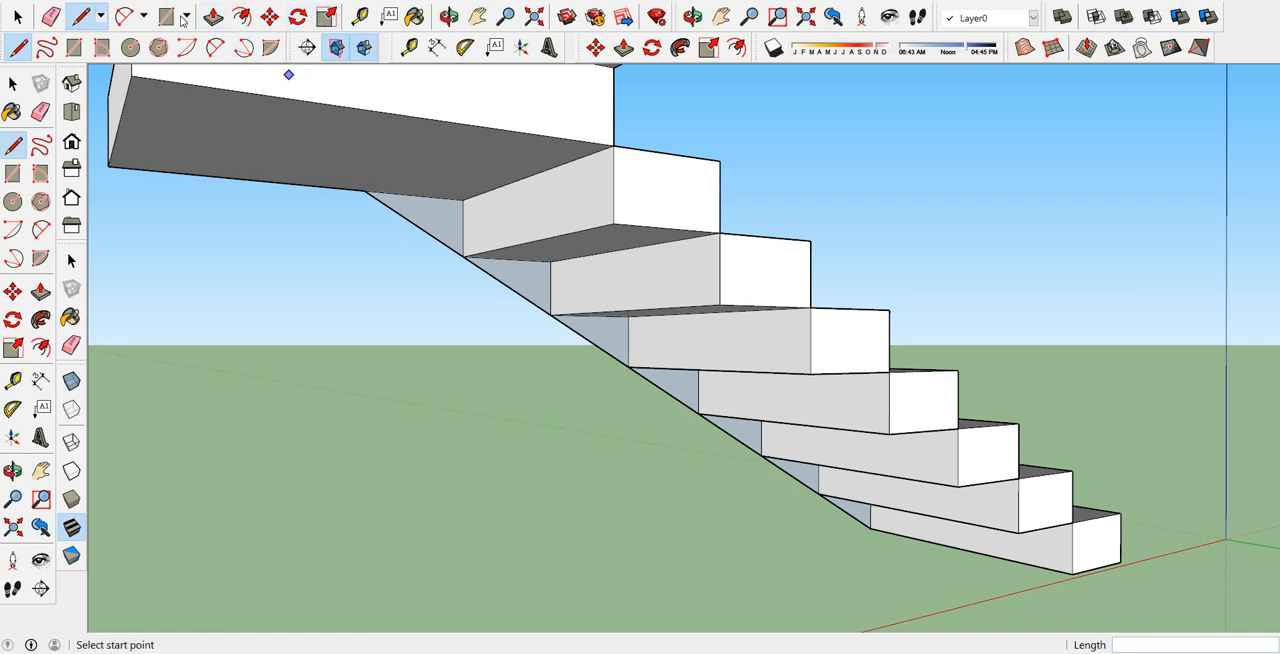
{"action": "left_click", "coordinate": [213, 17]}
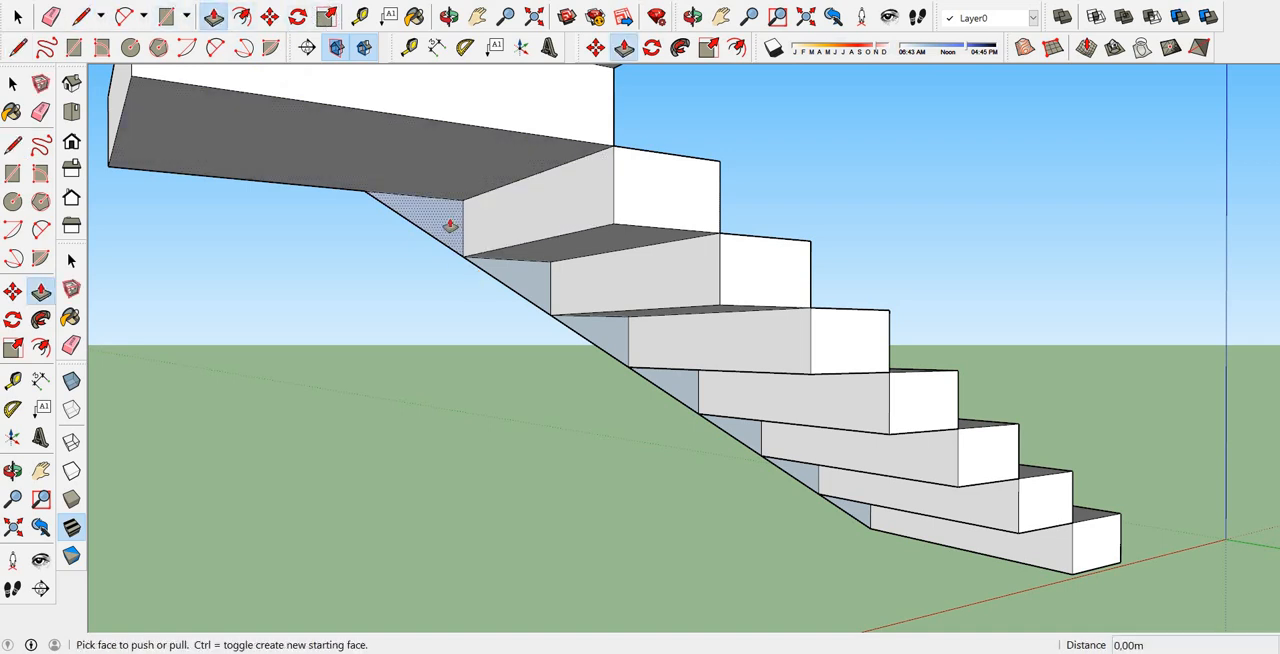
{"action": "left_click_drag", "start_coordinate": [450, 226], "coordinate": [660, 194]}
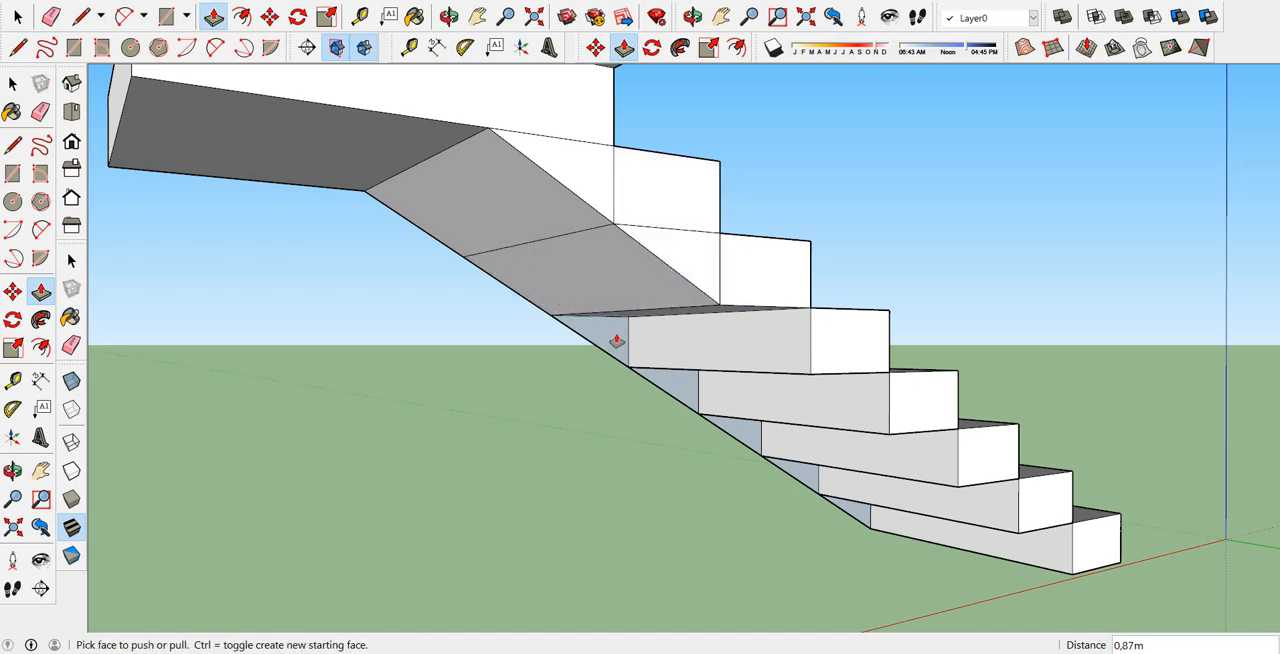
{"action": "left_click_drag", "start_coordinate": [617, 337], "coordinate": [774, 283]}
{"action": "left_click_drag", "start_coordinate": [687, 394], "coordinate": [829, 326]}
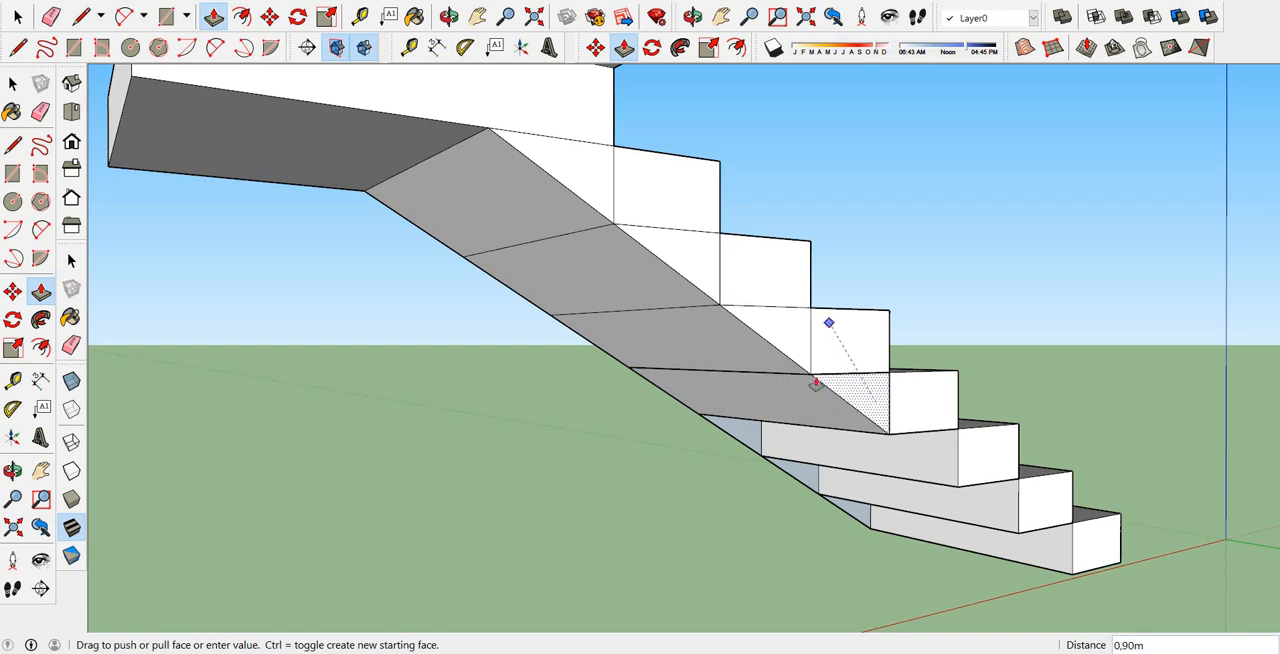
{"action": "left_click_drag", "start_coordinate": [748, 438], "coordinate": [909, 421]}
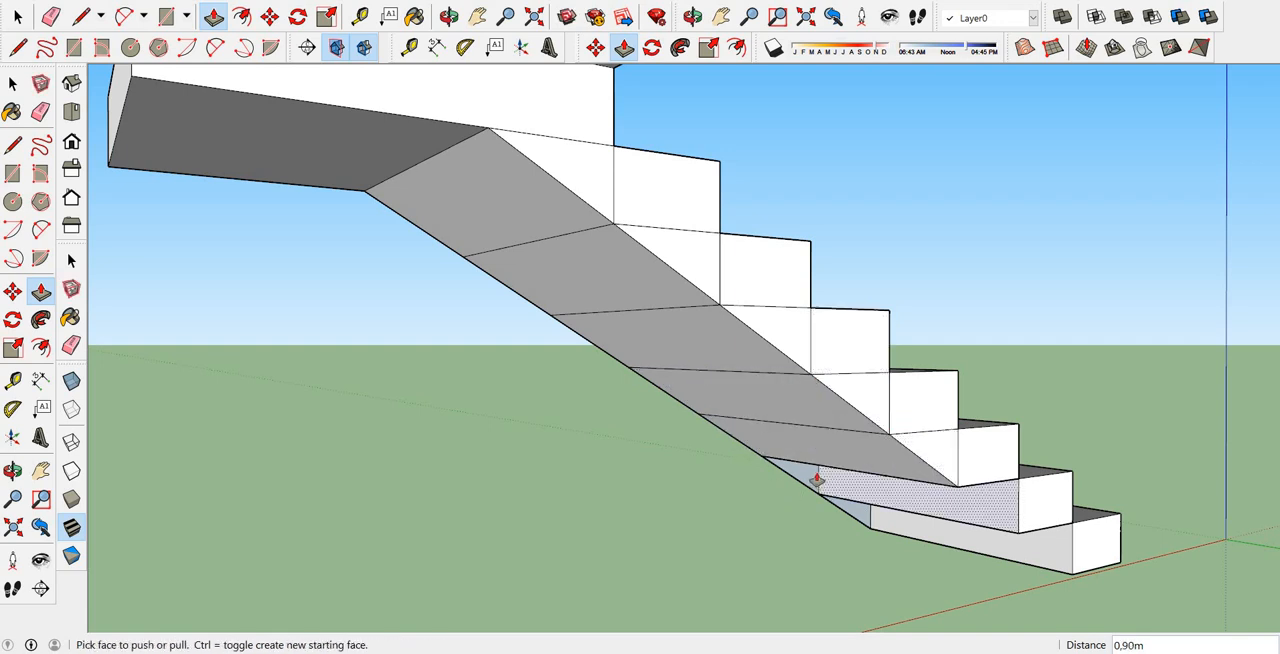
{"action": "left_click_drag", "start_coordinate": [815, 480], "coordinate": [998, 440]}
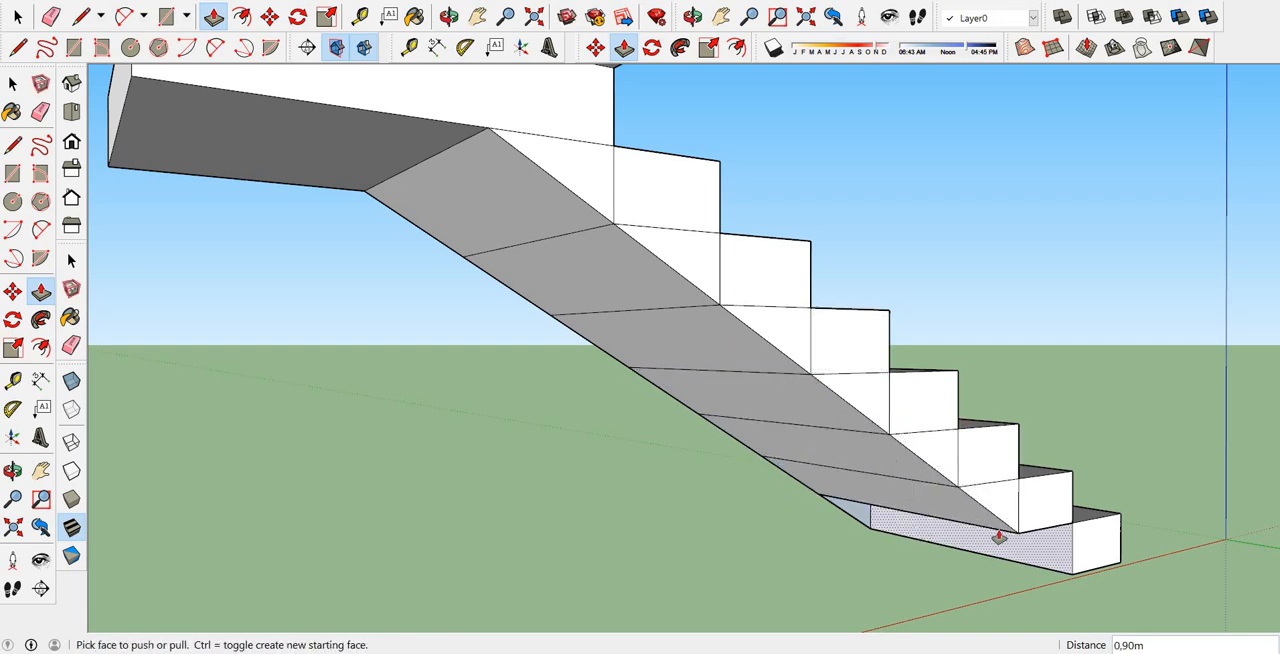
{"action": "middle_click_drag", "start_coordinate": [998, 538], "coordinate": [871, 551]}
{"action": "left_click_drag", "start_coordinate": [871, 551], "coordinate": [1064, 478]}
Try a sloped line about 0,37 m long from the first landing's lower corner to the second landing's bottom edge, and undo it.
{"action": "scroll", "coordinate": [1051, 486], "scroll_direction": "down", "scroll_amount": 8}
{"action": "scroll", "coordinate": [860, 292], "scroll_direction": "up", "scroll_amount": 2}
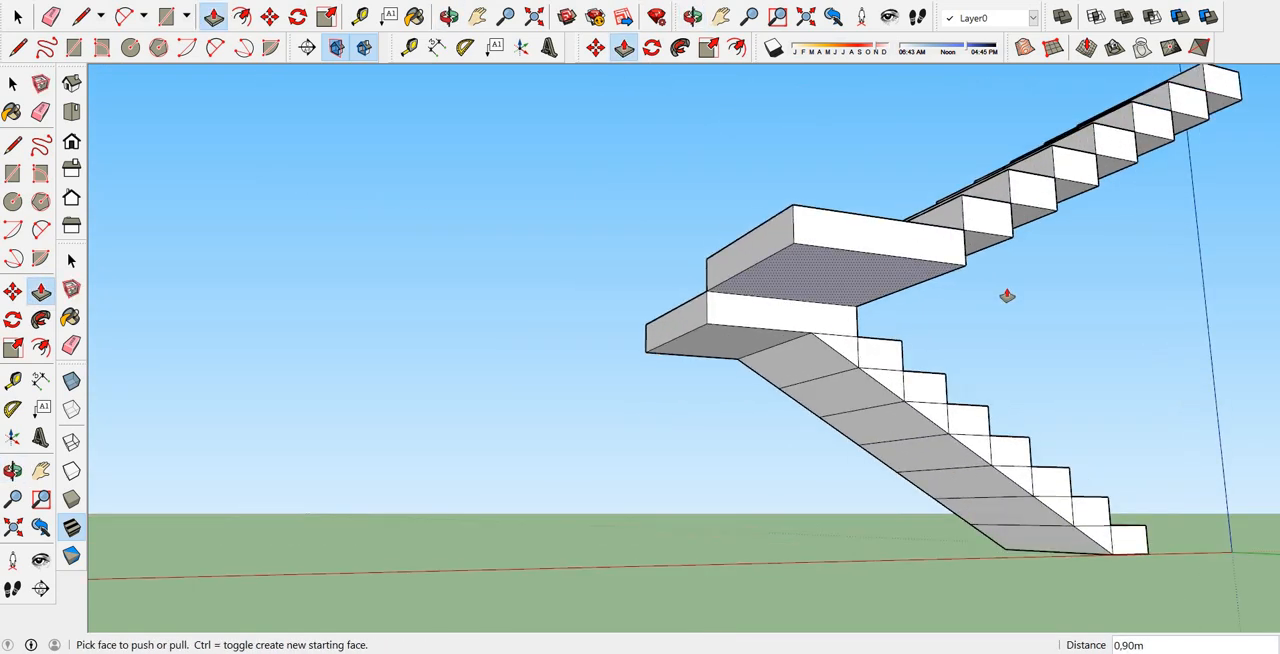
{"action": "middle_click_drag", "start_coordinate": [1007, 295], "coordinate": [1205, 386]}
{"action": "scroll", "coordinate": [543, 331], "scroll_direction": "up", "scroll_amount": 2}
{"action": "middle_click_drag", "start_coordinate": [677, 374], "coordinate": [975, 412]}
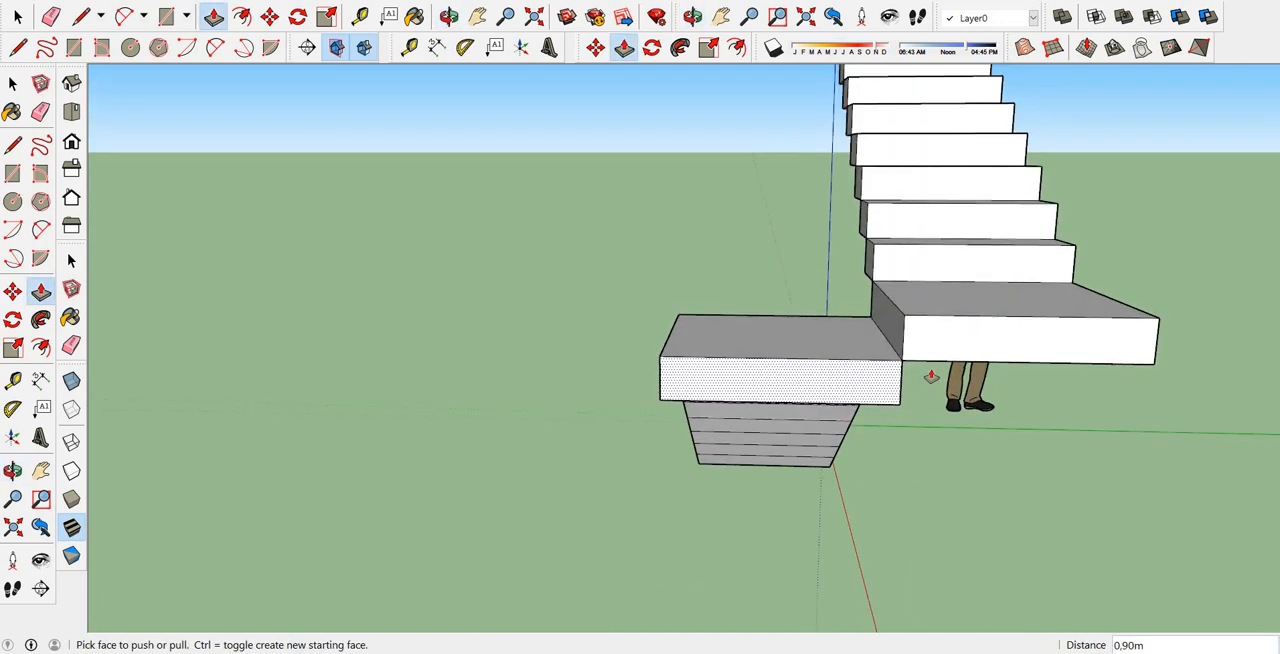
{"action": "scroll", "coordinate": [930, 376], "scroll_direction": "up", "scroll_amount": 3}
{"action": "key", "text": "l"}
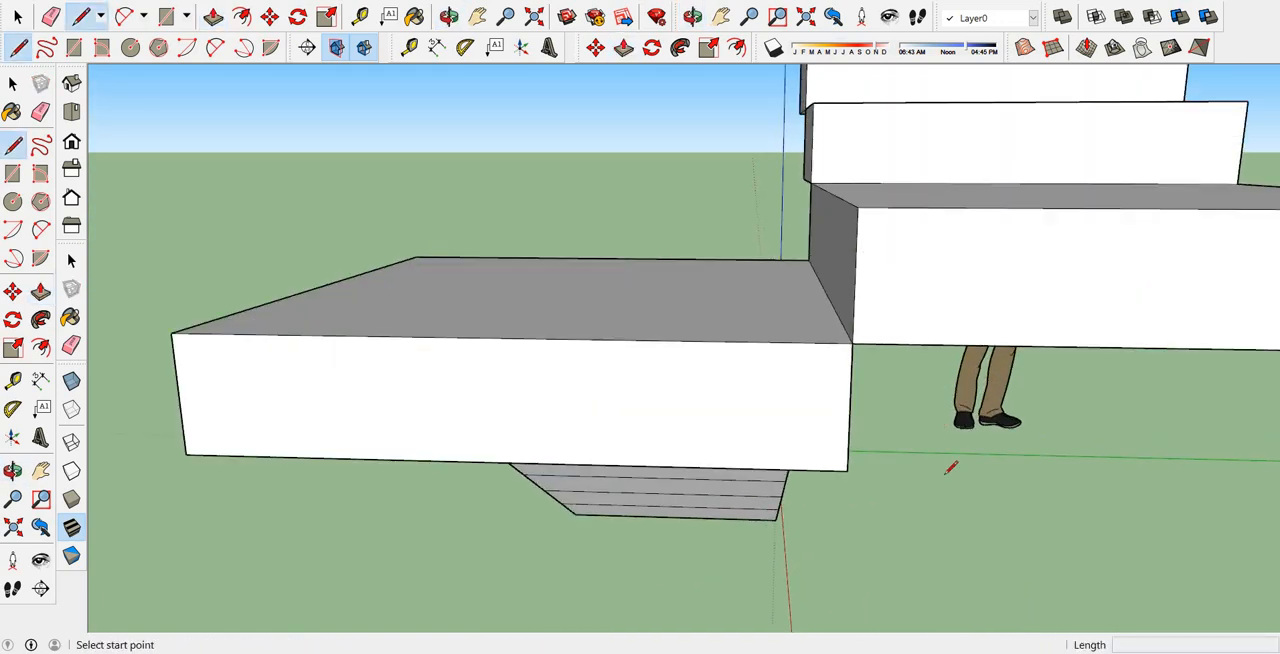
{"action": "left_click", "coordinate": [847, 469]}
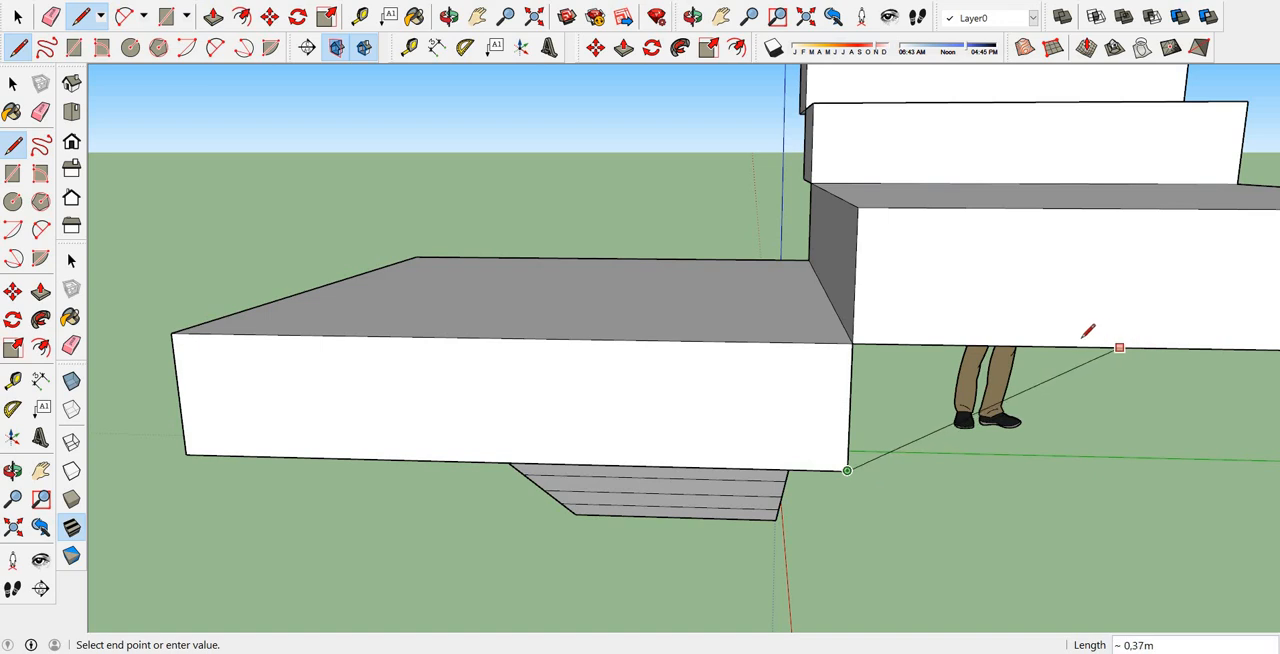
{"action": "left_click", "coordinate": [1117, 349]}
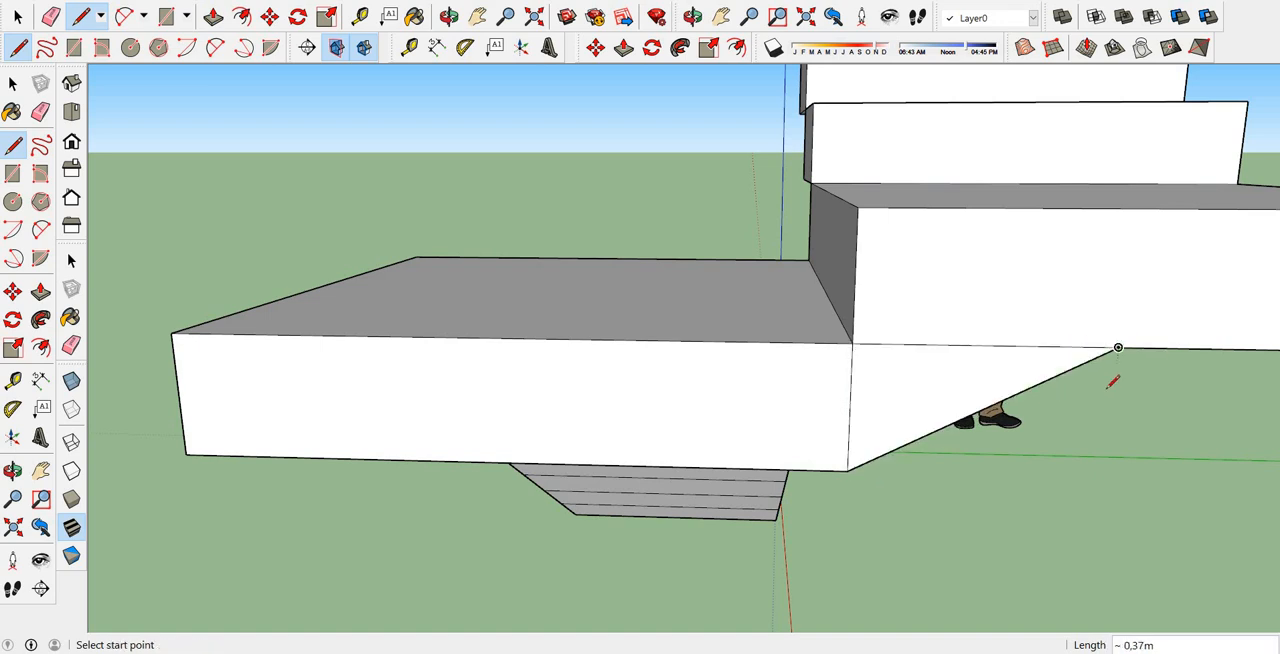
{"action": "key", "text": "ctrl+z"}
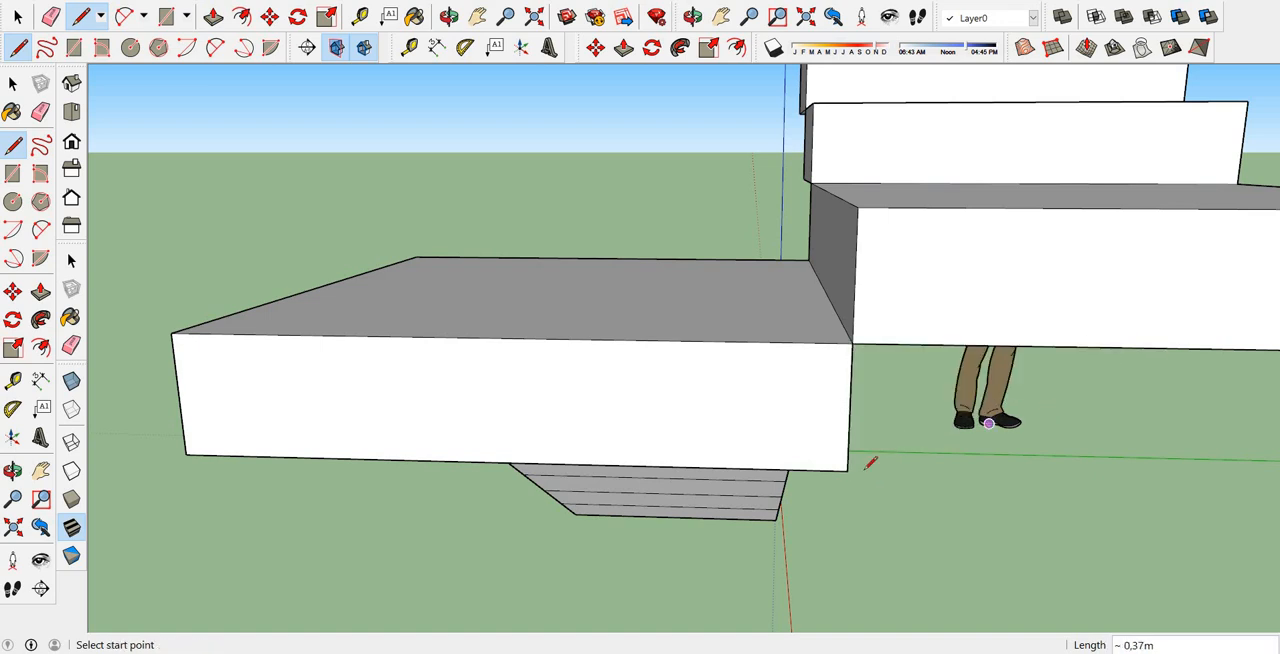
Draw a sloped line about 0,33 m long from the first landing's lower corner to the second landing's bottom edge and Push/Pull the triangle 0,90 m.
{"action": "left_click", "coordinate": [848, 469]}
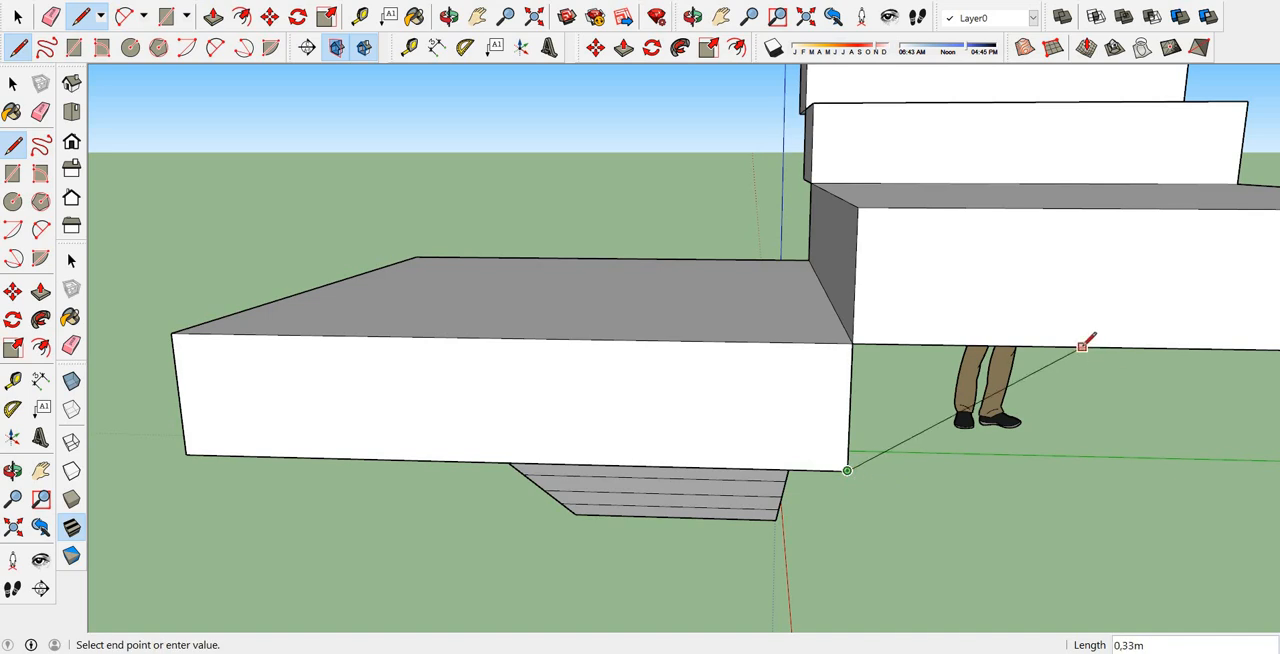
{"action": "key", "text": "Escape"}
{"action": "middle_click_drag", "start_coordinate": [560, 292], "coordinate": [271, 274]}
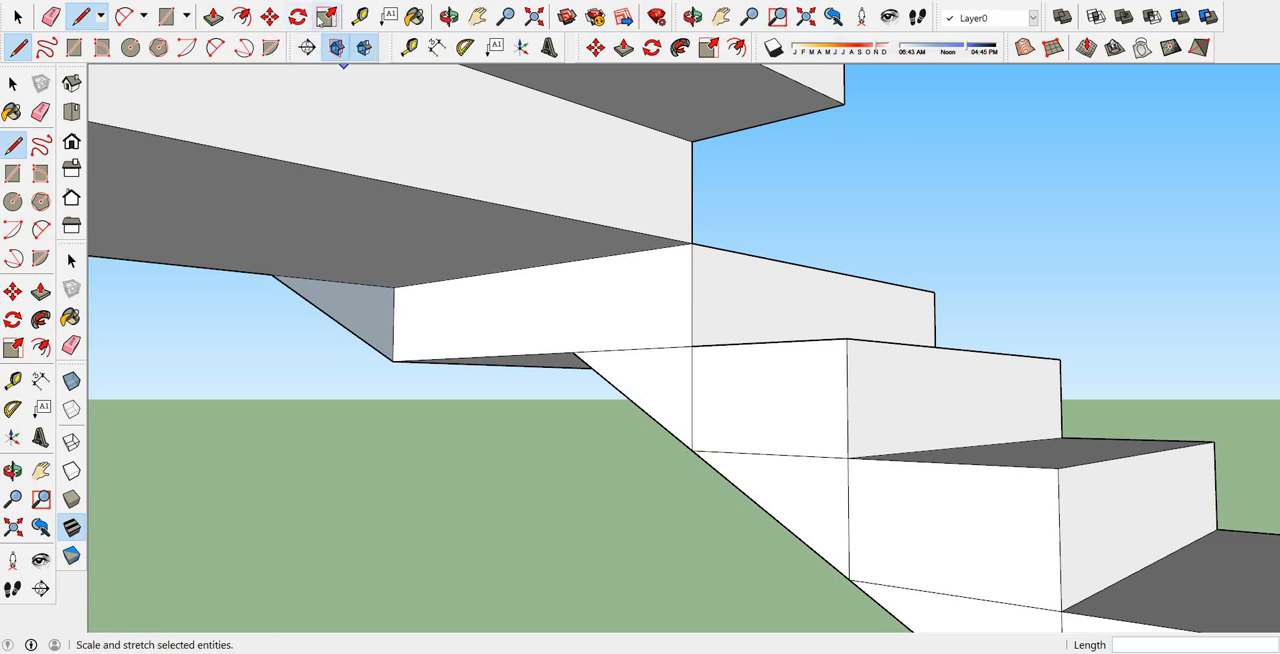
{"action": "left_click", "coordinate": [213, 17]}
{"action": "left_click", "coordinate": [341, 318]}
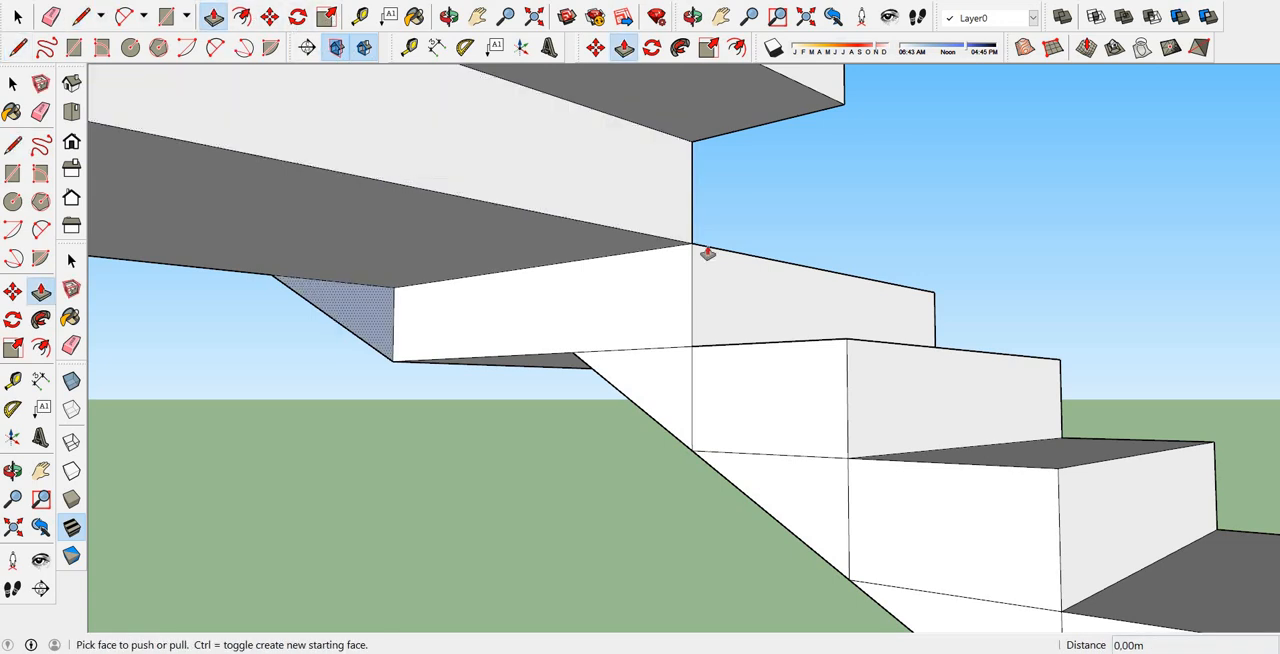
{"action": "left_click", "coordinate": [640, 233]}
{"action": "middle_click_drag", "start_coordinate": [640, 233], "coordinate": [749, 243]}
Draw the upper flight's underside line from the second landing's lower corner through the lower corners of the first three steps.
{"action": "scroll", "coordinate": [643, 286], "scroll_direction": "up", "scroll_amount": 3}
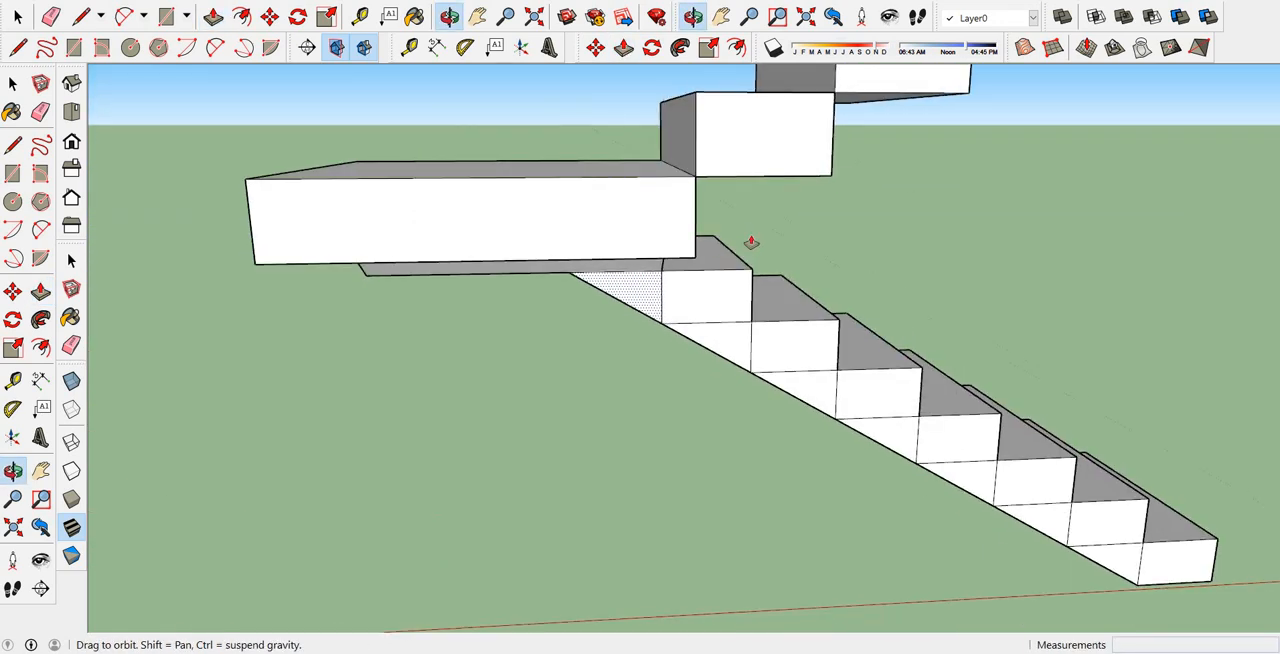
{"action": "left_click", "coordinate": [81, 17]}
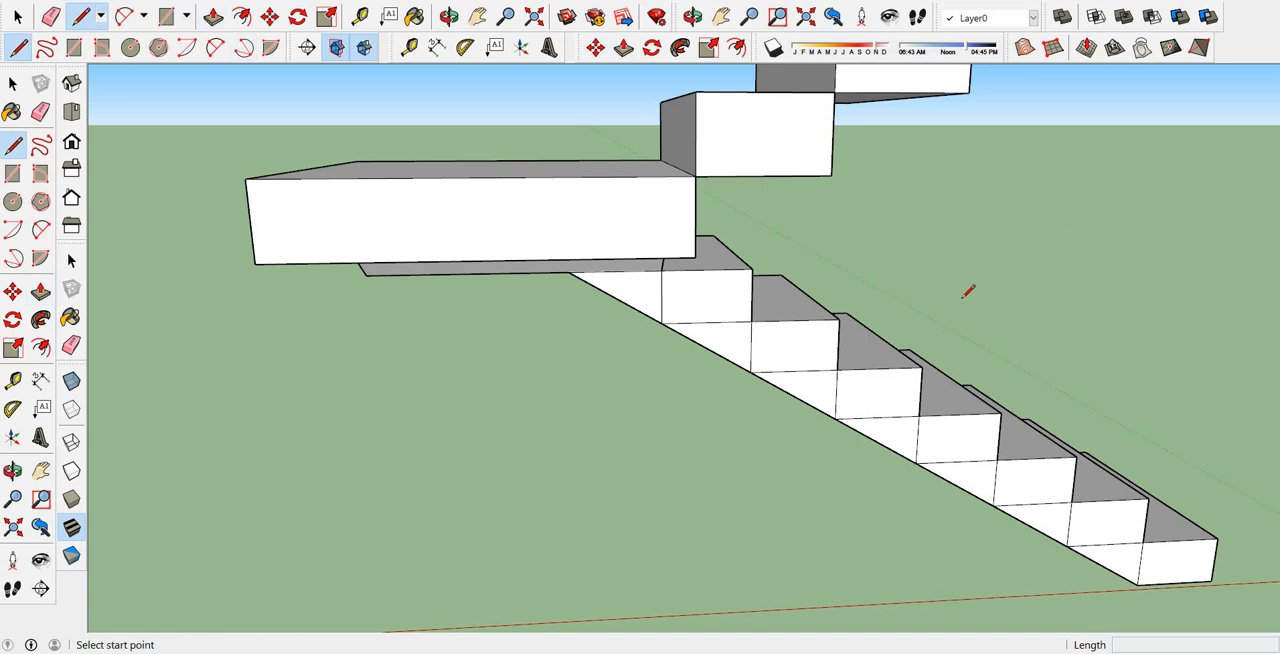
{"action": "left_click", "coordinate": [697, 257]}
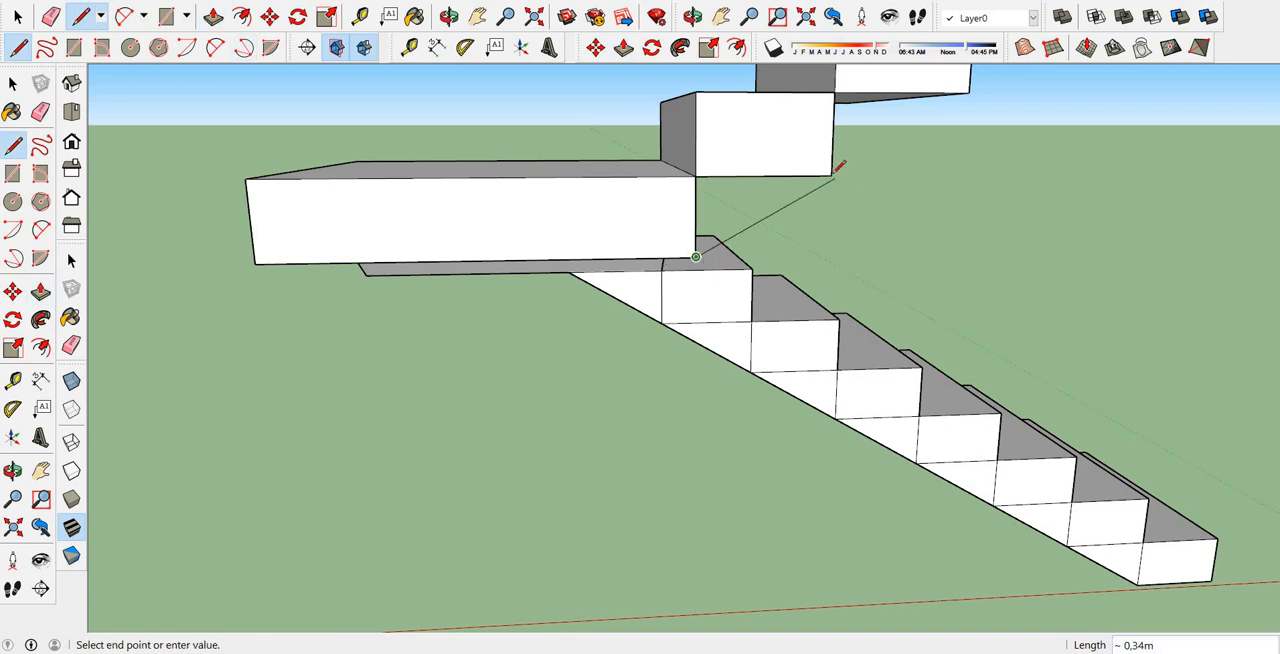
{"action": "left_click", "coordinate": [832, 176]}
{"action": "scroll", "coordinate": [781, 319], "scroll_direction": "down", "scroll_amount": 3}
{"action": "scroll", "coordinate": [825, 241], "scroll_direction": "up", "scroll_amount": 2}
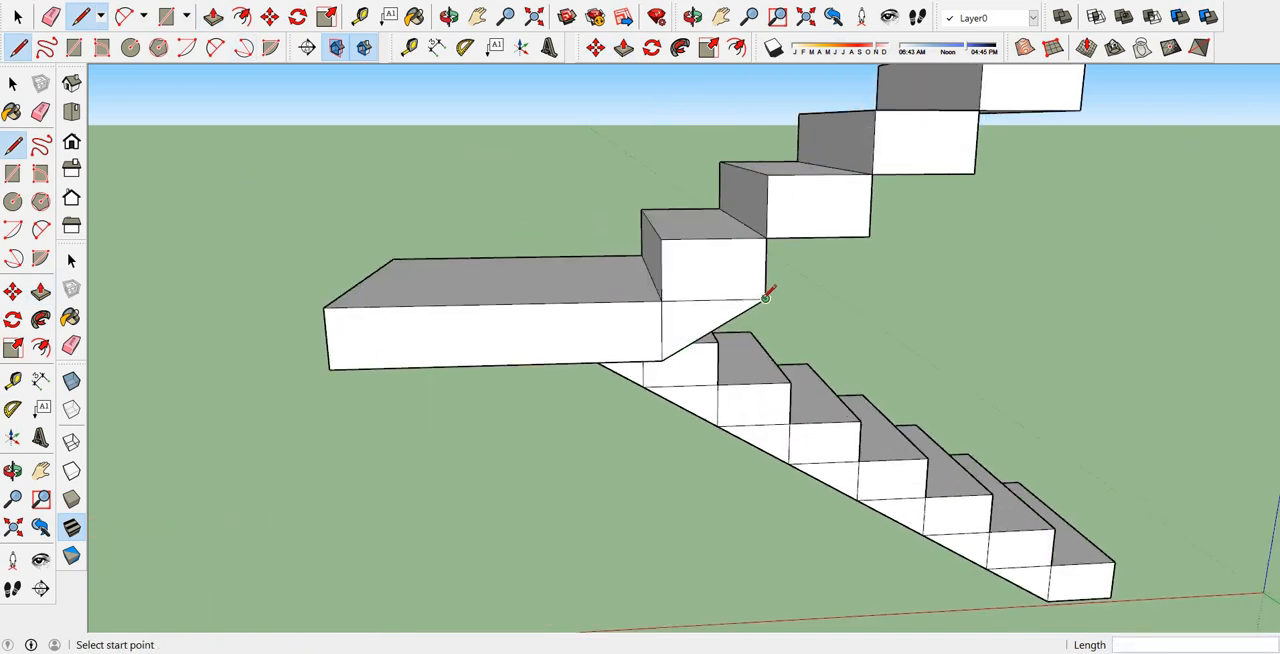
{"action": "left_click", "coordinate": [765, 296]}
{"action": "left_click", "coordinate": [869, 236]}
{"action": "left_click", "coordinate": [869, 236]}
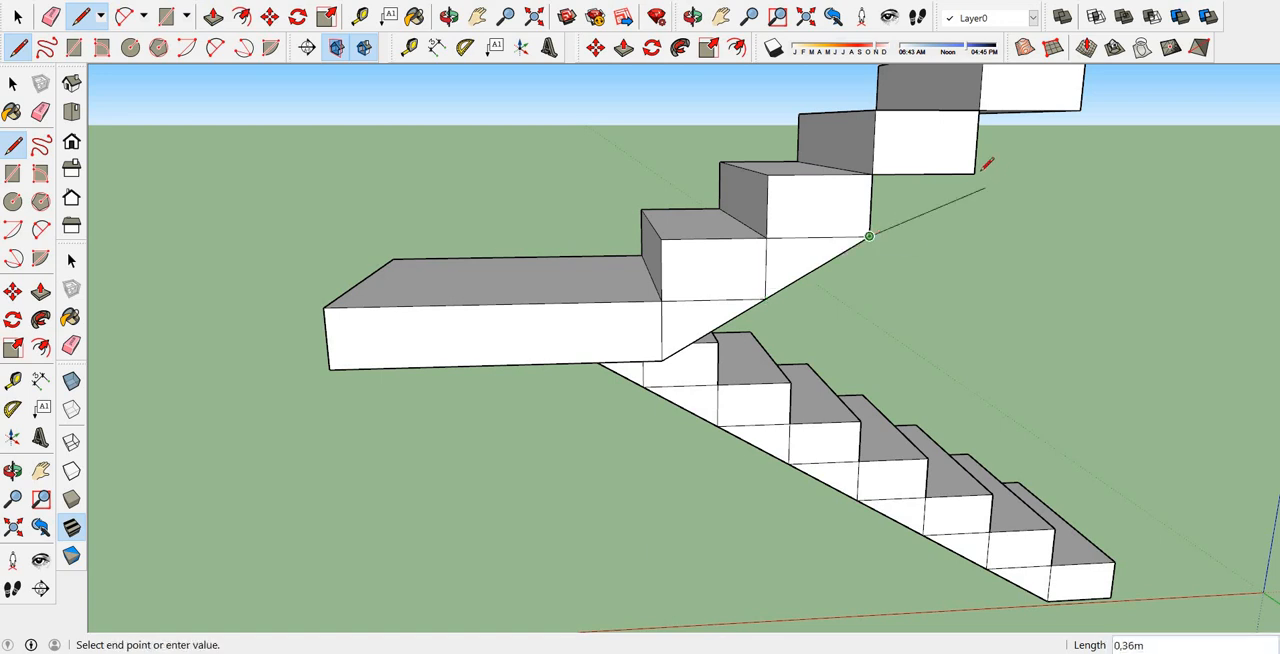
{"action": "left_click", "coordinate": [974, 172]}
Continue the upper flight's underside line through the remaining steps' lower corners and end it at the top step's lower corner.
{"action": "scroll", "coordinate": [974, 172], "scroll_direction": "down", "scroll_amount": 4}
{"action": "scroll", "coordinate": [950, 221], "scroll_direction": "up", "scroll_amount": 3}
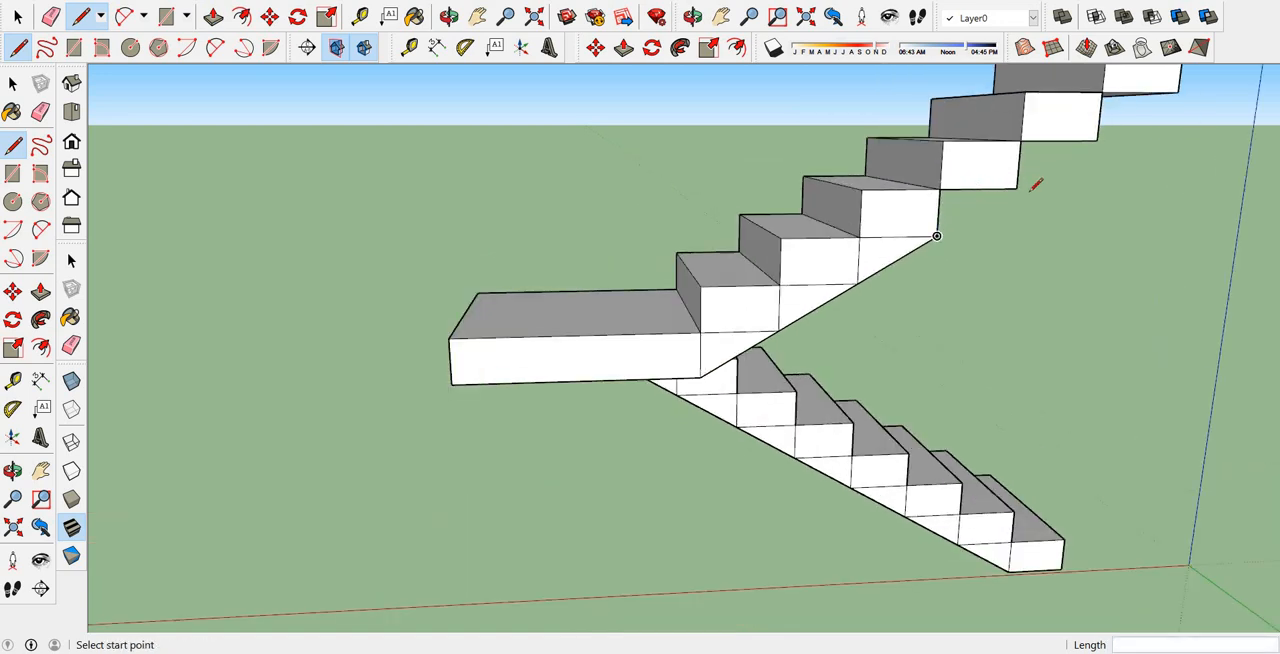
{"action": "left_click", "coordinate": [937, 236]}
{"action": "key", "text": "Escape"}
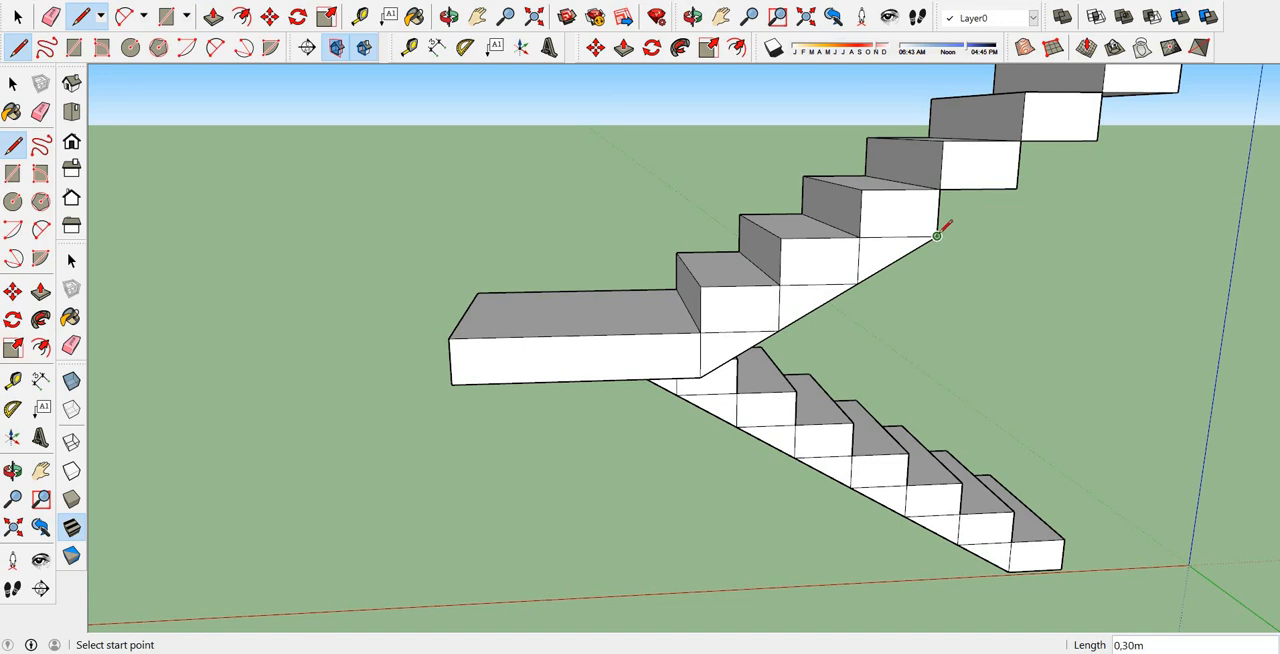
{"action": "left_click", "coordinate": [937, 236]}
{"action": "left_click", "coordinate": [1017, 188]}
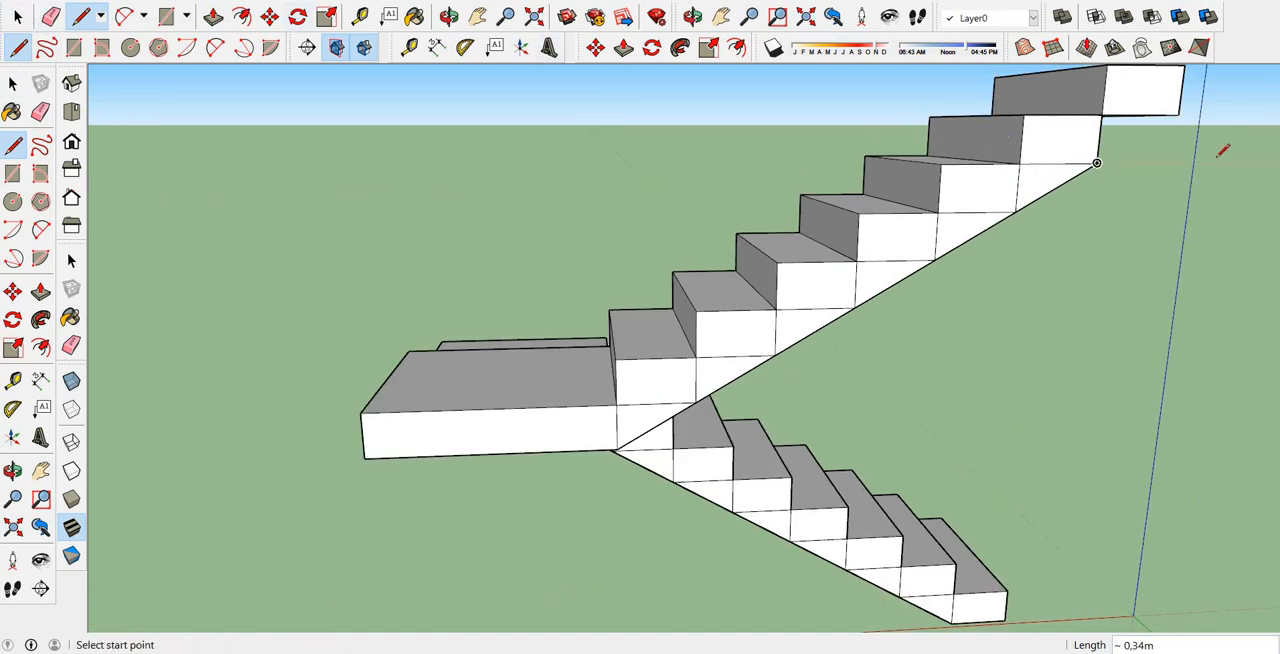
{"action": "left_click", "coordinate": [1097, 161]}
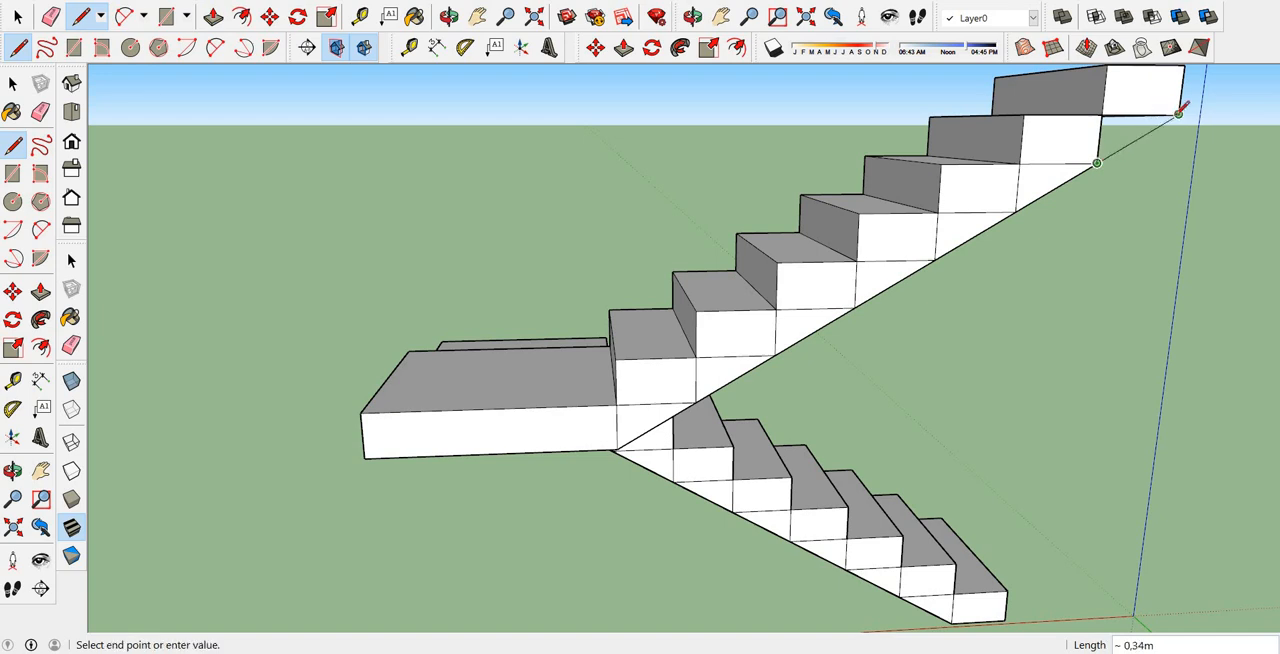
{"action": "key", "text": "Escape"}
Push/Pull the four topmost triangular faces beneath the upper flight across its full width.
{"action": "middle_click_drag", "start_coordinate": [509, 246], "coordinate": [300, 222]}
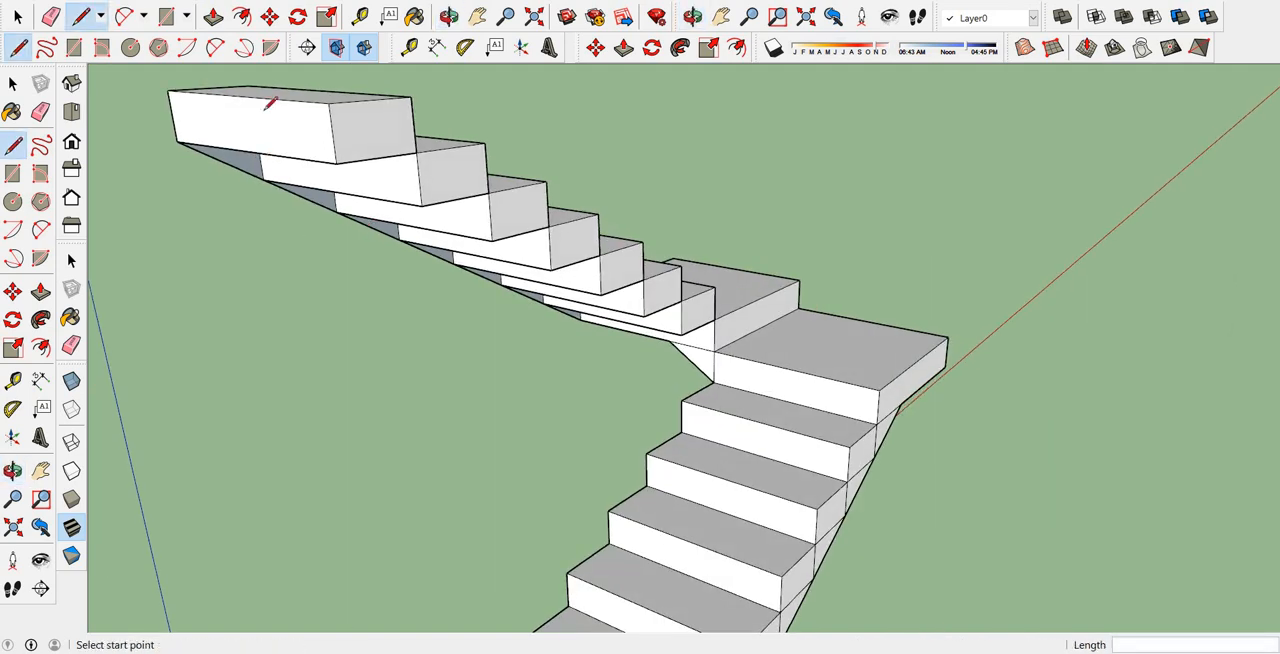
{"action": "scroll", "coordinate": [328, 271], "scroll_direction": "down", "scroll_amount": 3}
{"action": "scroll", "coordinate": [234, 196], "scroll_direction": "up", "scroll_amount": 3}
{"action": "middle_click_drag", "start_coordinate": [439, 234], "coordinate": [431, 160]}
{"action": "left_click", "coordinate": [623, 47]}
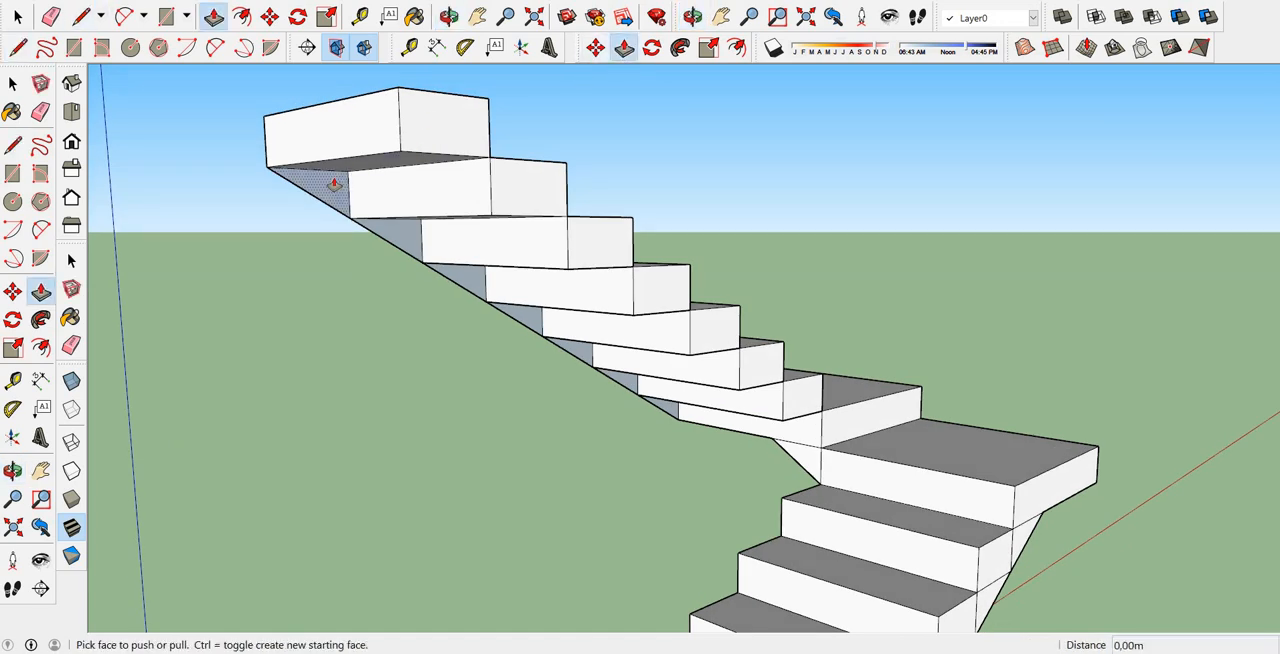
{"action": "left_click", "coordinate": [342, 191]}
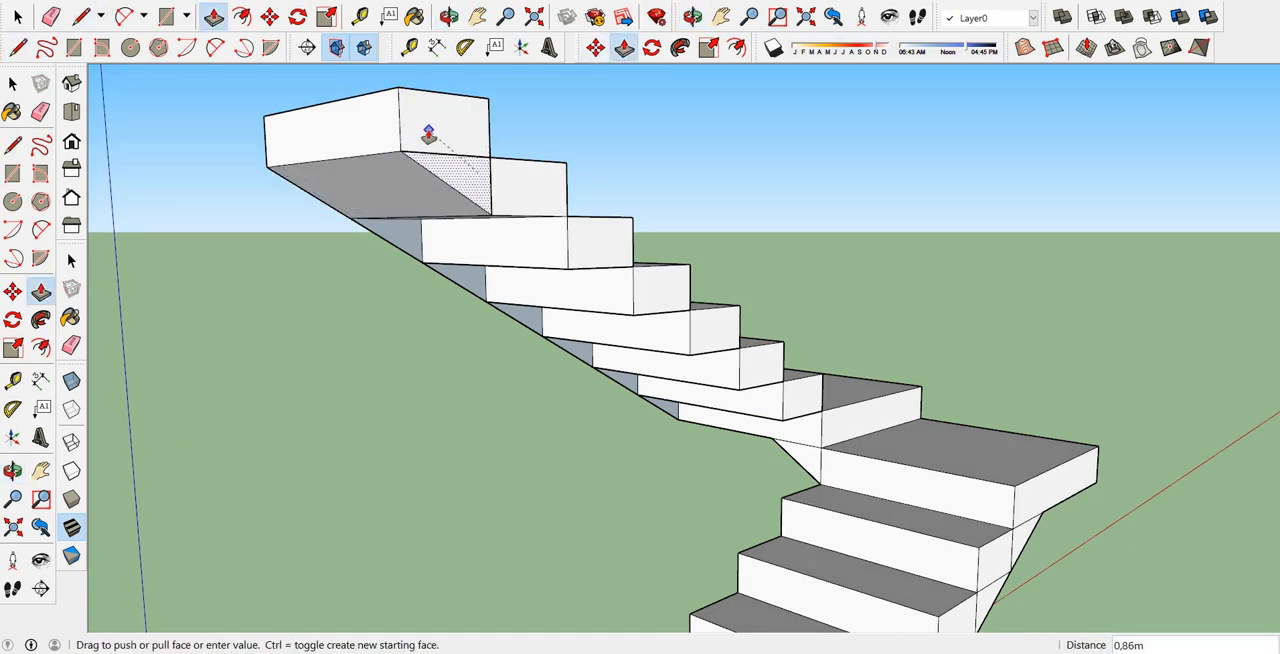
{"action": "left_click", "coordinate": [429, 134]}
{"action": "left_click", "coordinate": [402, 237]}
{"action": "left_click", "coordinate": [520, 186]}
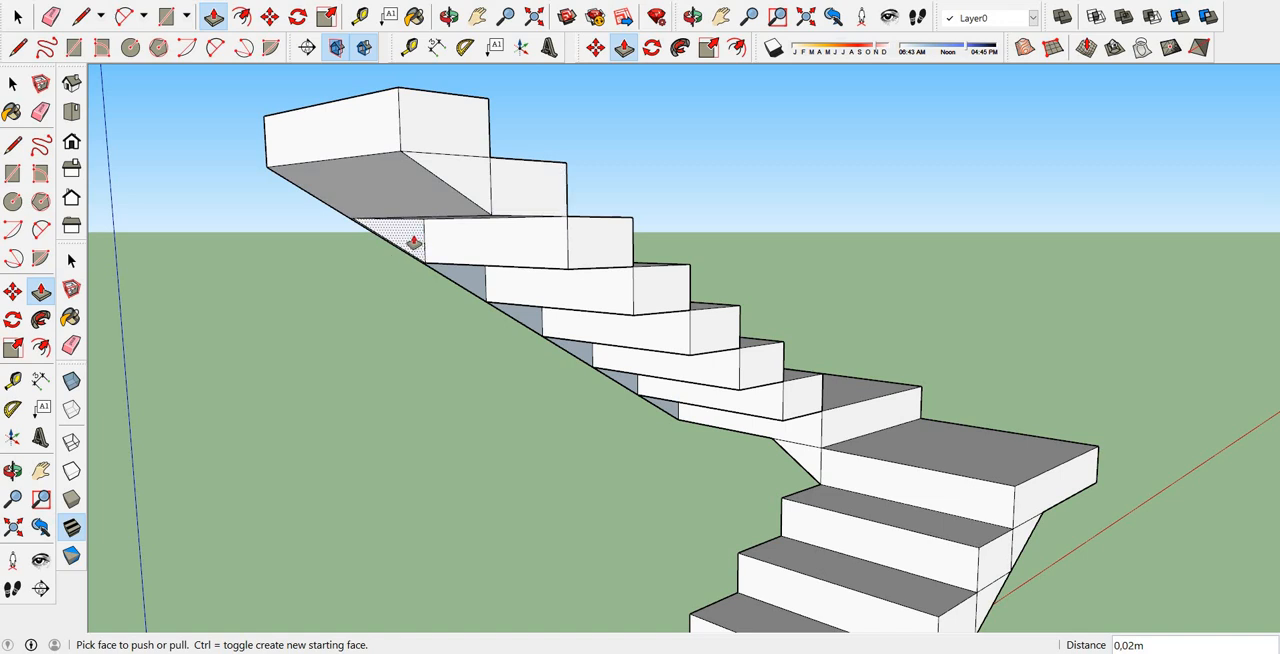
{"action": "left_click", "coordinate": [414, 243]}
{"action": "left_click", "coordinate": [530, 191]}
{"action": "left_click", "coordinate": [531, 192]}
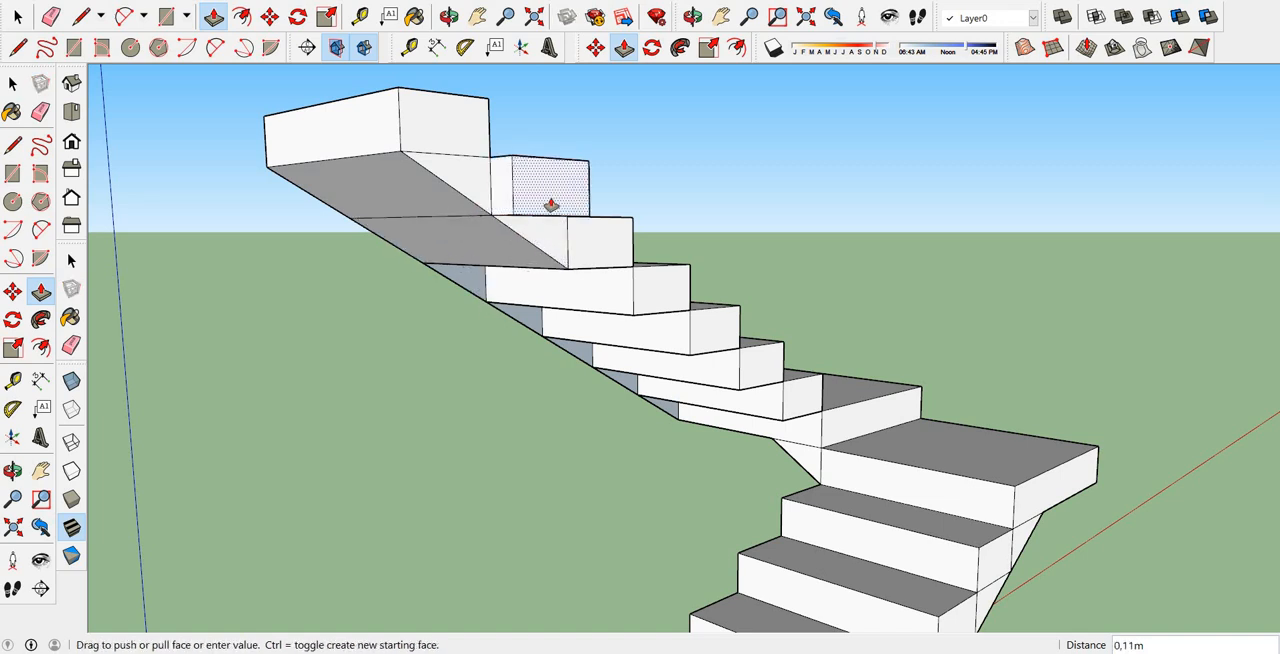
{"action": "left_click", "coordinate": [539, 246]}
{"action": "left_click", "coordinate": [477, 282]}
{"action": "left_click", "coordinate": [579, 248]}
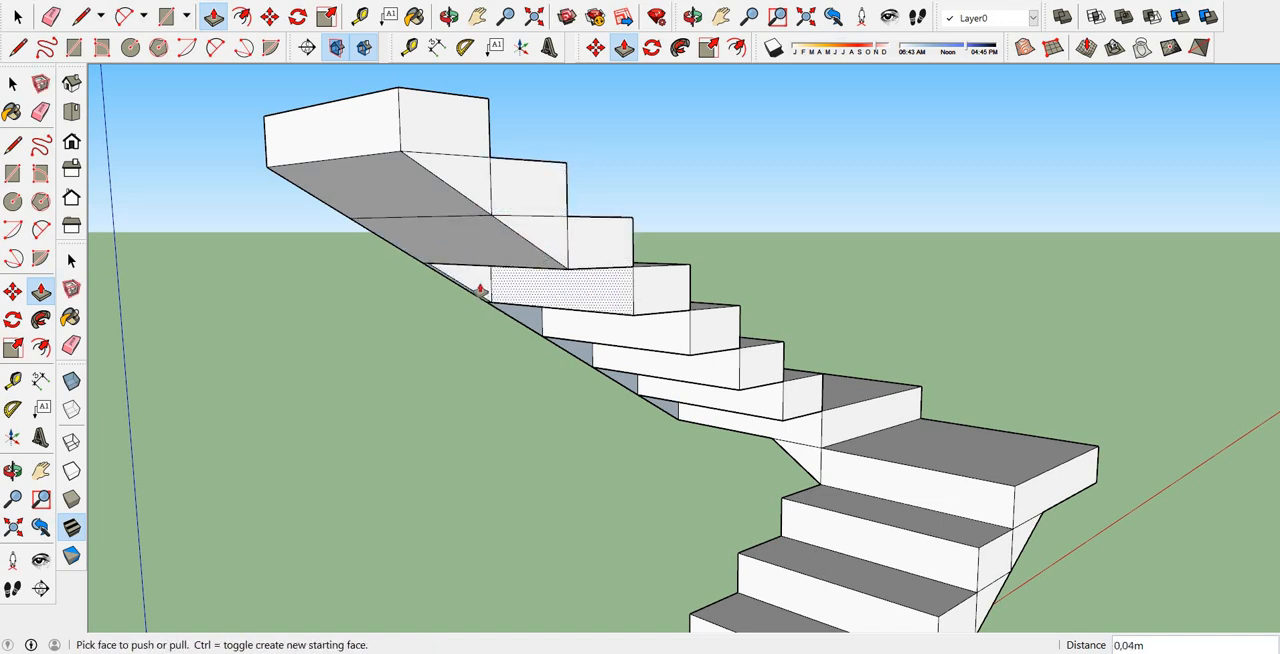
{"action": "left_click", "coordinate": [474, 283]}
{"action": "left_click", "coordinate": [578, 294]}
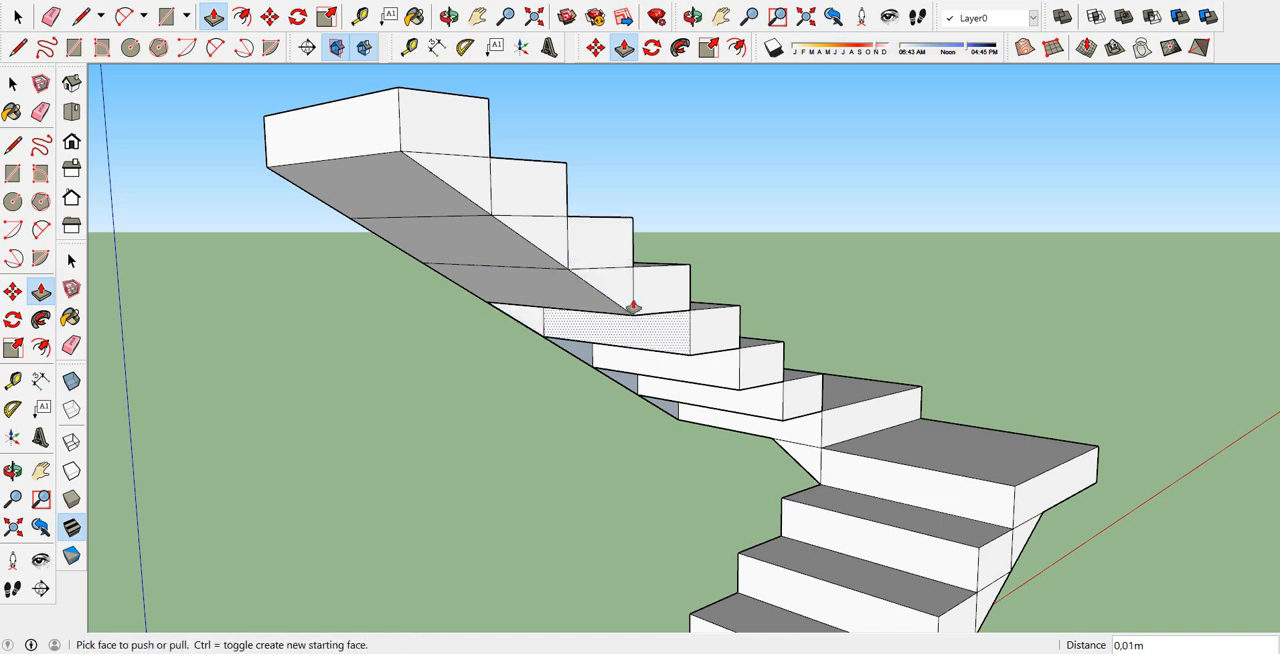
{"action": "left_click", "coordinate": [569, 323]}
{"action": "left_click", "coordinate": [645, 290]}
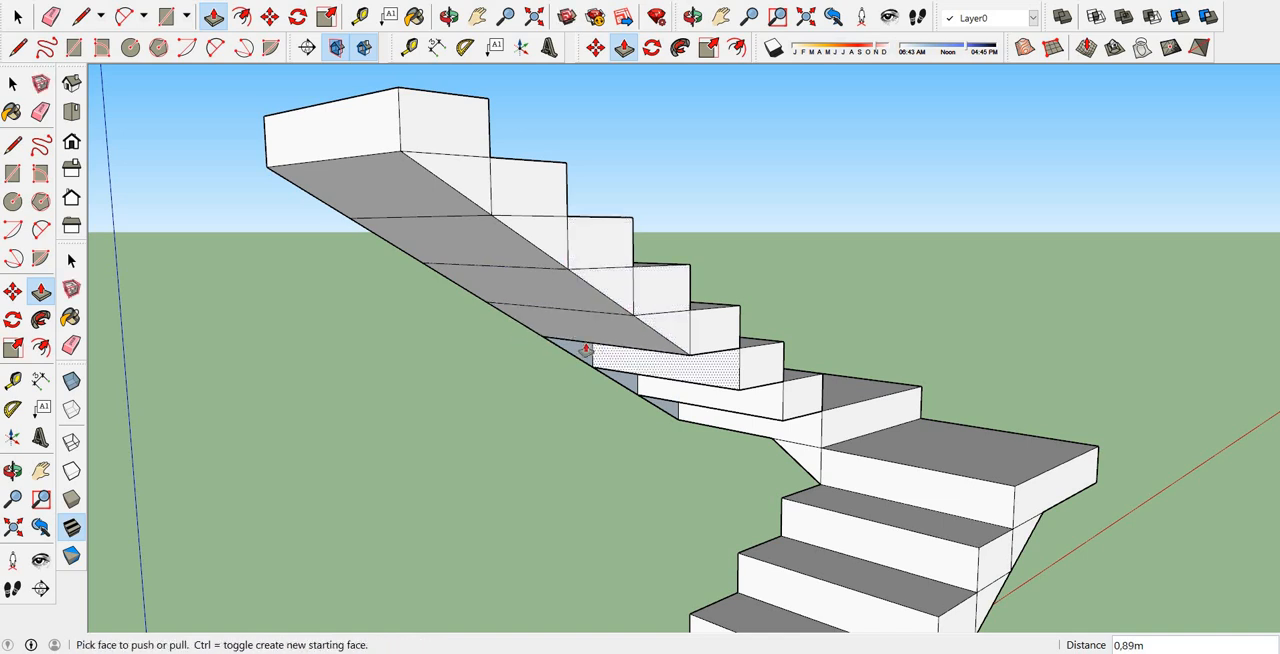
Push/Pull the remaining three triangular faces beneath the upper flight 0,90 m to complete its sloped underside.
{"action": "scroll", "coordinate": [766, 414], "scroll_direction": "up", "scroll_amount": 6}
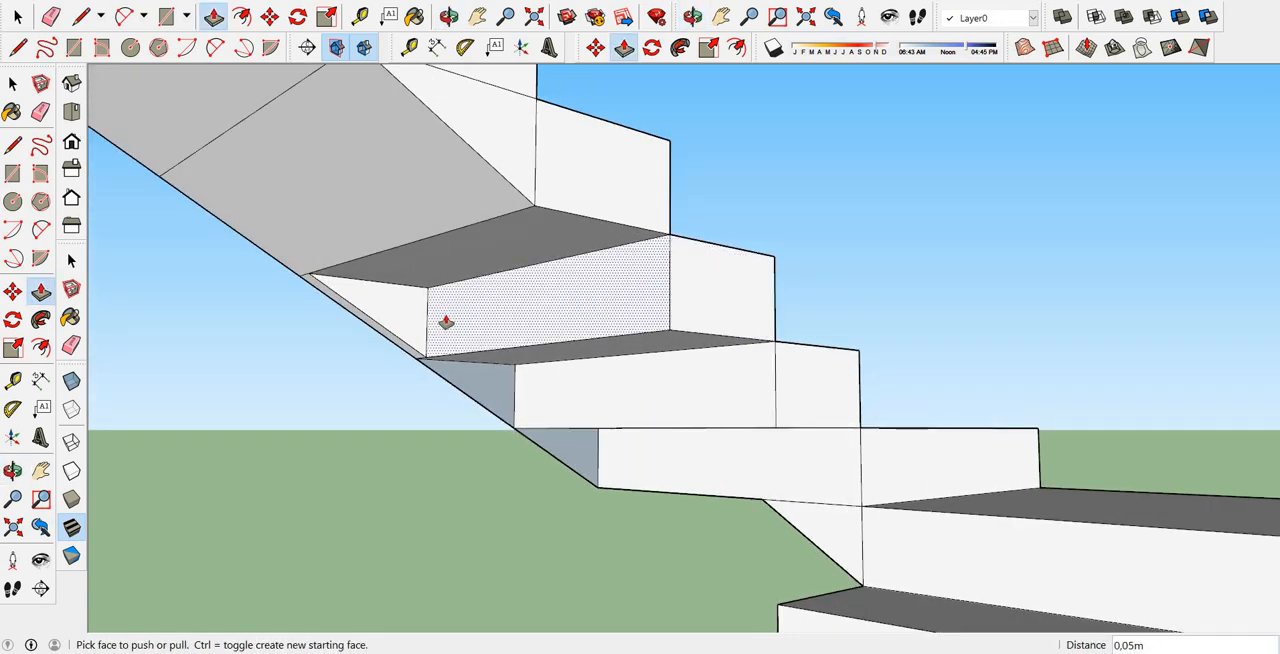
{"action": "left_click", "coordinate": [414, 314]}
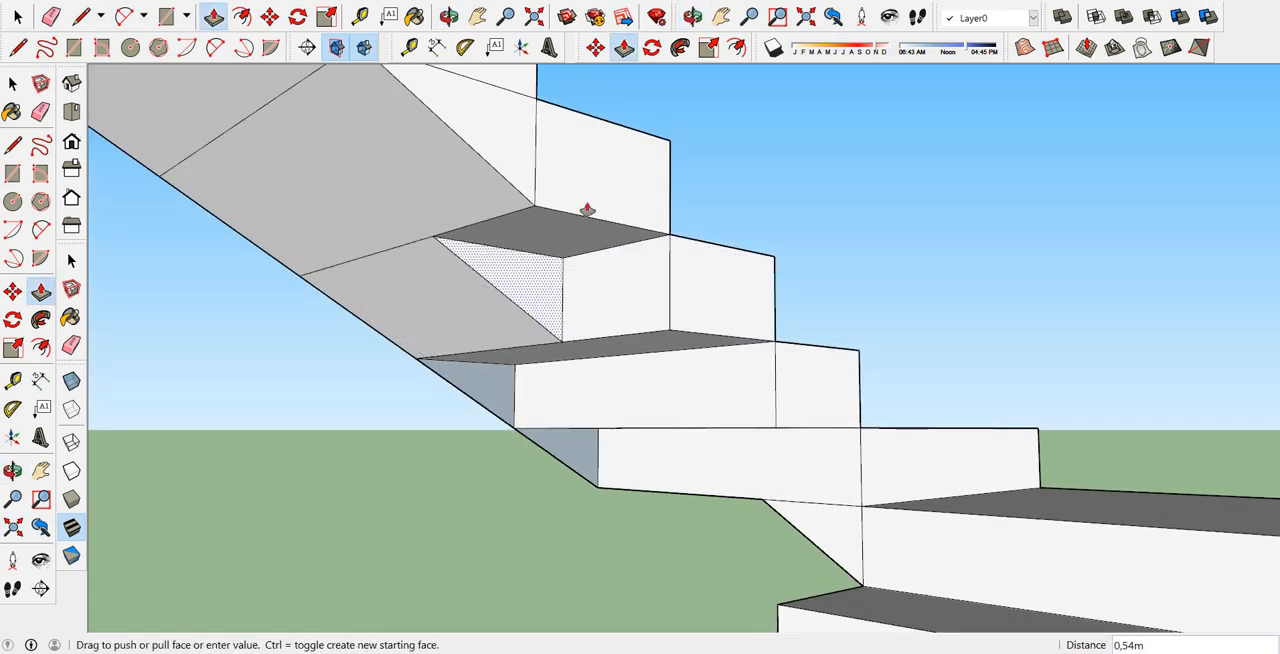
{"action": "left_click", "coordinate": [560, 297]}
{"action": "left_click", "coordinate": [496, 398]}
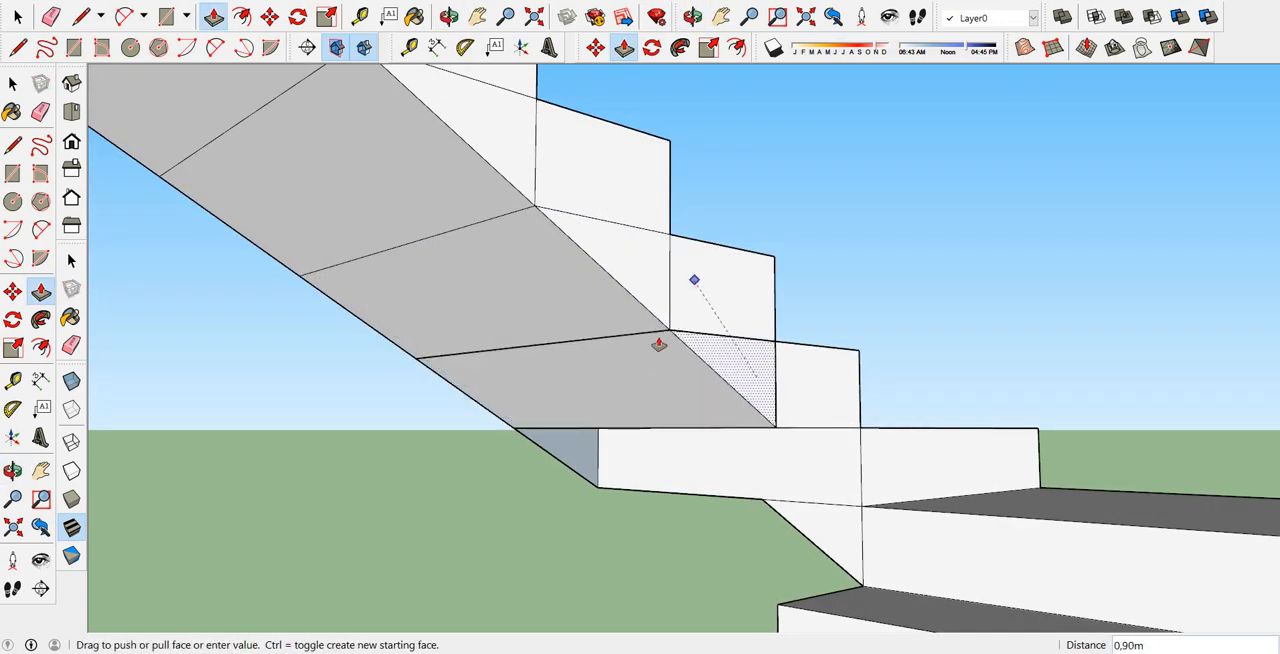
{"action": "left_click", "coordinate": [657, 345]}
{"action": "left_click", "coordinate": [578, 458]}
{"action": "left_click", "coordinate": [798, 385]}
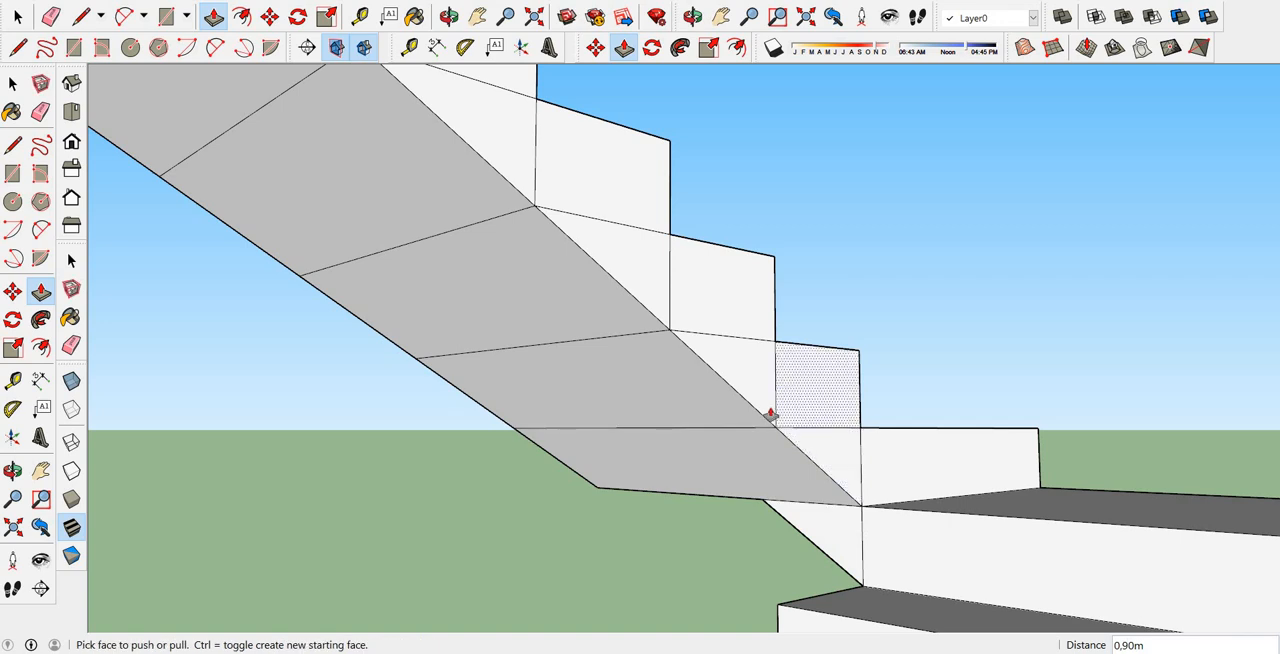
{"action": "left_click", "coordinate": [776, 413]}
{"action": "scroll", "coordinate": [656, 508], "scroll_direction": "down", "scroll_amount": 2}
{"action": "left_click", "coordinate": [702, 412]}
{"action": "scroll", "coordinate": [702, 410], "scroll_direction": "down", "scroll_amount": 3}
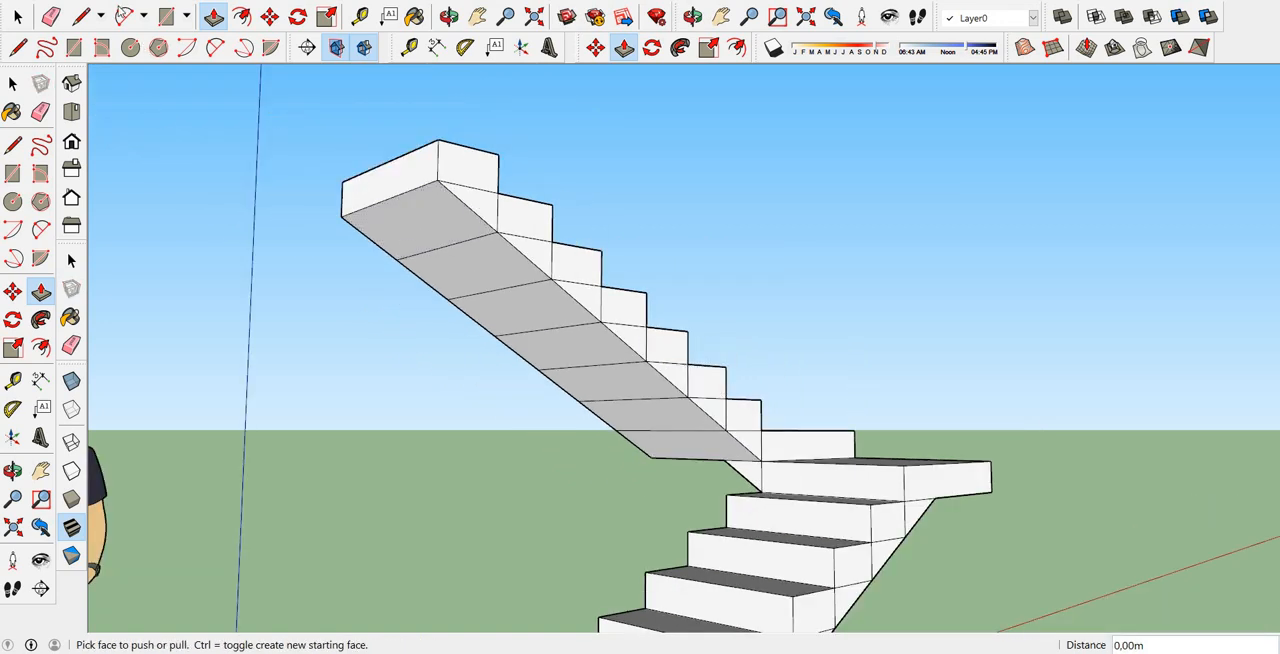
Delete the leftover division lines on the side face of the upper flight's topmost steps.
{"action": "left_click", "coordinate": [19, 17]}
{"action": "scroll", "coordinate": [420, 190], "scroll_direction": "up", "scroll_amount": 2}
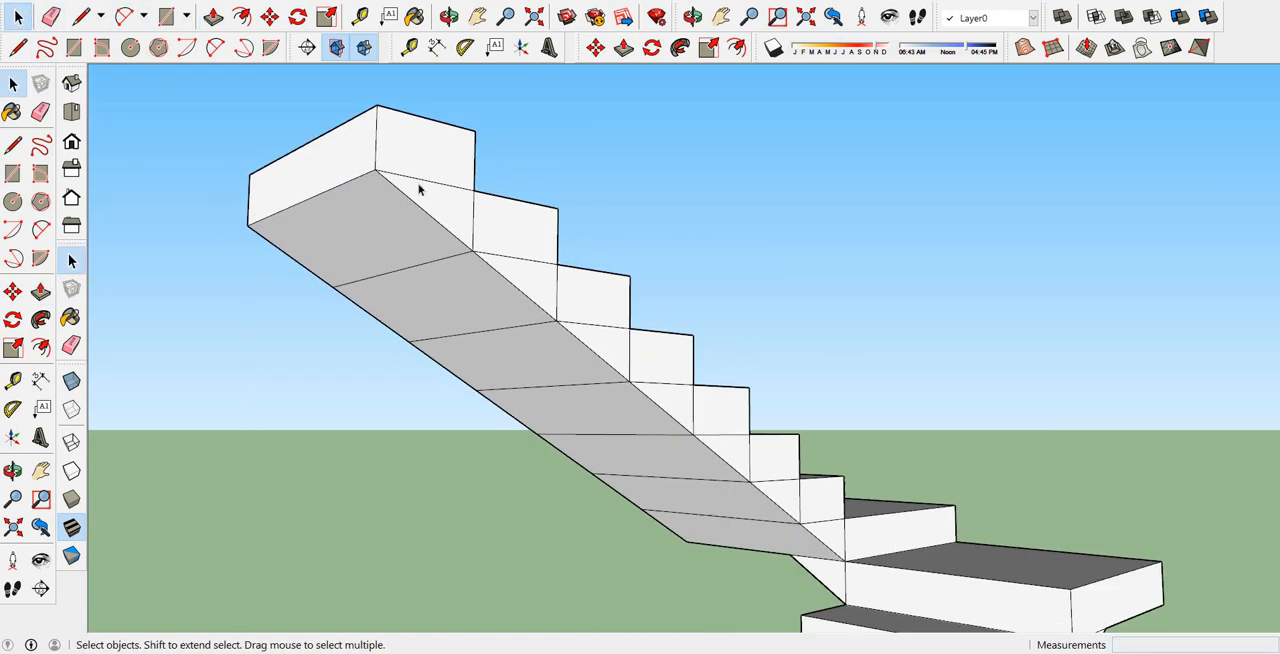
{"action": "key", "text": "Delete"}
{"action": "left_click", "coordinate": [473, 212]}
{"action": "key", "text": "Delete"}
{"action": "left_click", "coordinate": [534, 261]}
{"action": "key", "text": "Delete"}
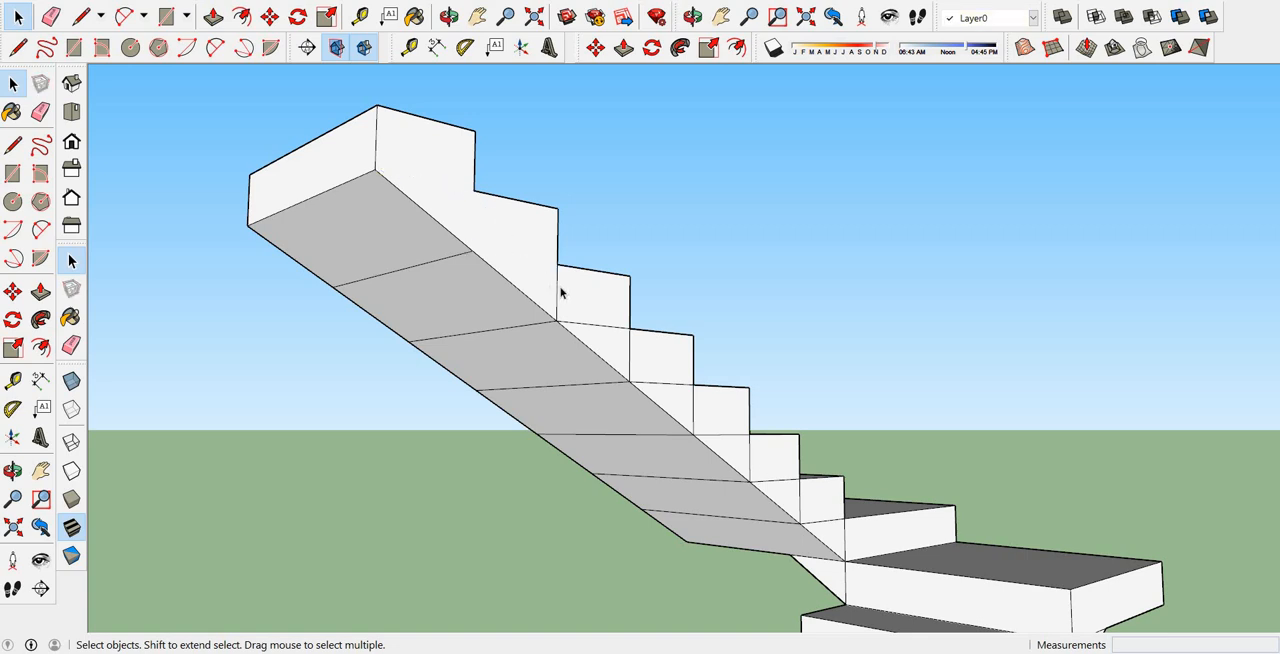
{"action": "left_click", "coordinate": [558, 291]}
{"action": "key", "text": "Delete"}
Delete the remaining division lines on the upper flight's side face, down towards the second landing.
{"action": "left_click", "coordinate": [609, 331]}
{"action": "key", "text": "Delete"}
{"action": "left_click", "coordinate": [690, 385]}
{"action": "key", "text": "Delete"}
{"action": "left_click", "coordinate": [692, 401]}
{"action": "left_click", "coordinate": [694, 401]}
{"action": "key", "text": "Delete"}
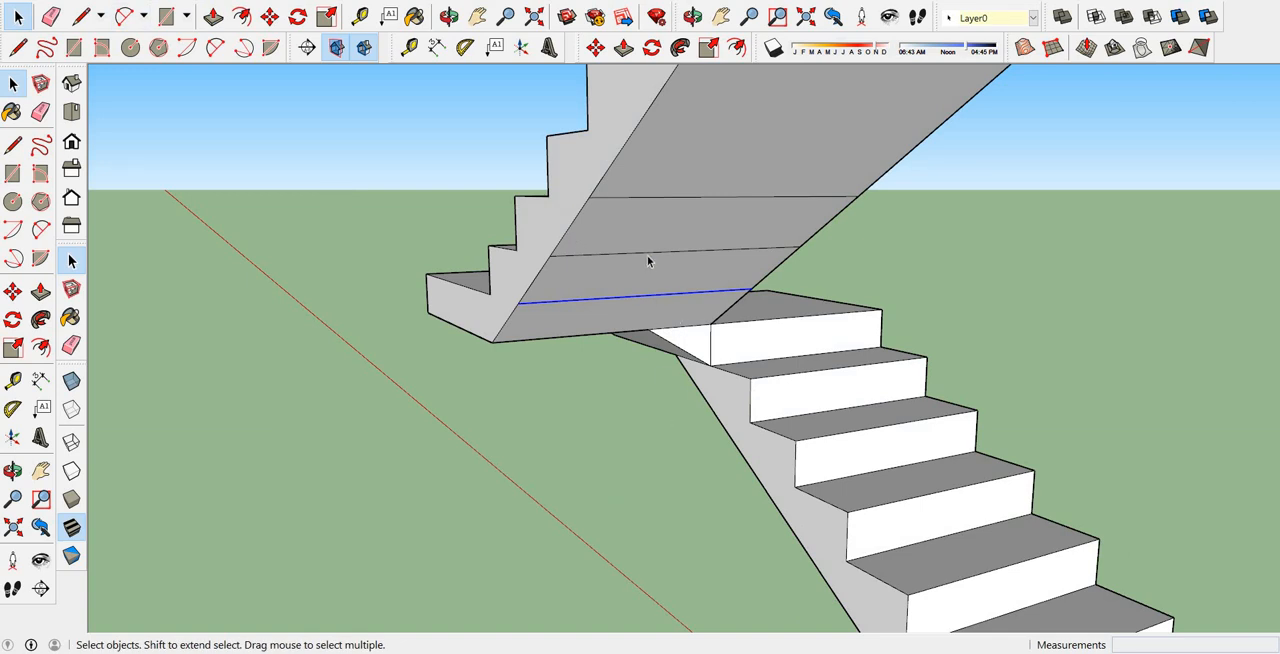
Delete the remaining seam lines across the upper flight's sloped underside to leave one clean surface.
{"action": "left_click", "coordinate": [650, 252]}
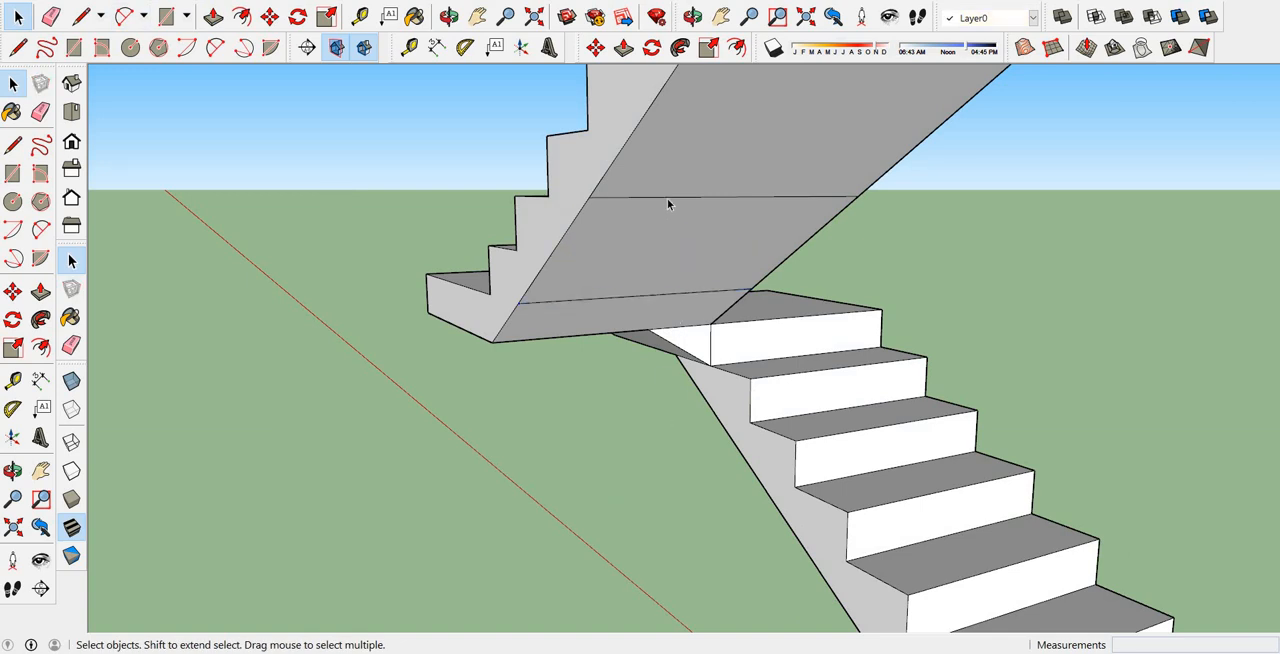
{"action": "left_click", "coordinate": [667, 198]}
{"action": "key", "text": "Delete"}
{"action": "key", "text": "Delete"}
{"action": "scroll", "coordinate": [633, 342], "scroll_direction": "down", "scroll_amount": 3}
{"action": "middle_click_drag", "start_coordinate": [693, 343], "coordinate": [268, 264]}
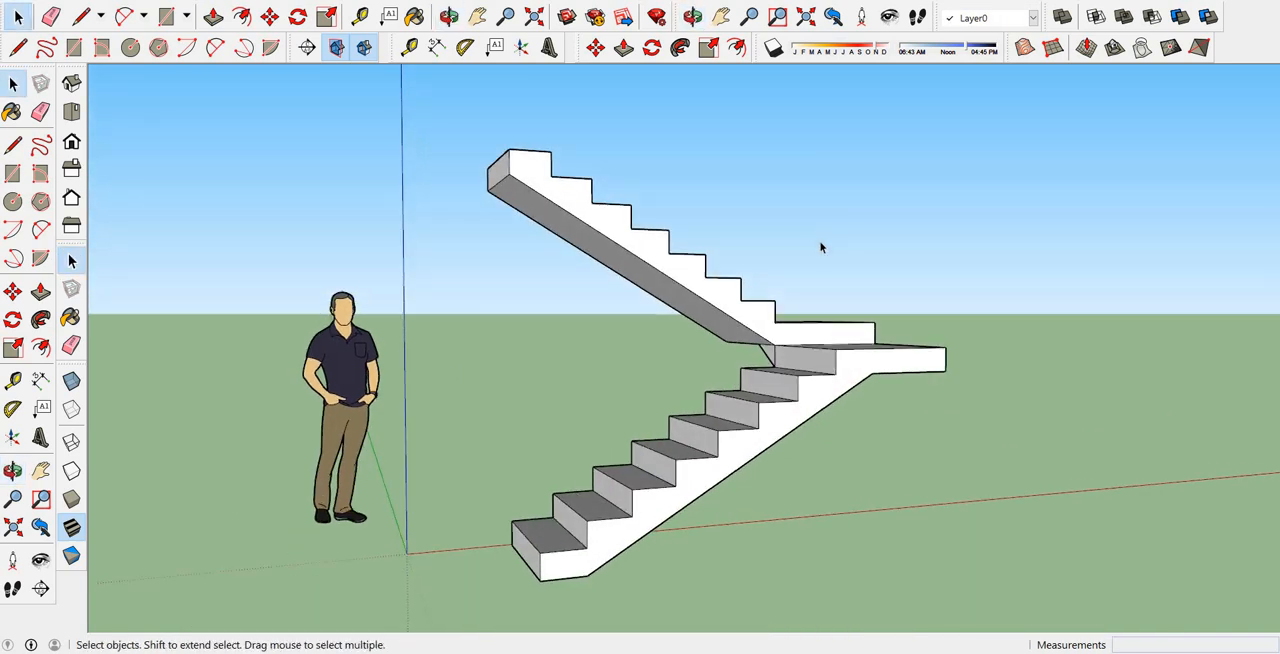
Examine the staircase from above and switch to AutoCAD to study the ground floor plan's steps, landing and cut line.
{"action": "scroll", "coordinate": [825, 245], "scroll_direction": "down", "scroll_amount": 2}
{"action": "middle_click_drag", "start_coordinate": [784, 271], "coordinate": [681, 495]}
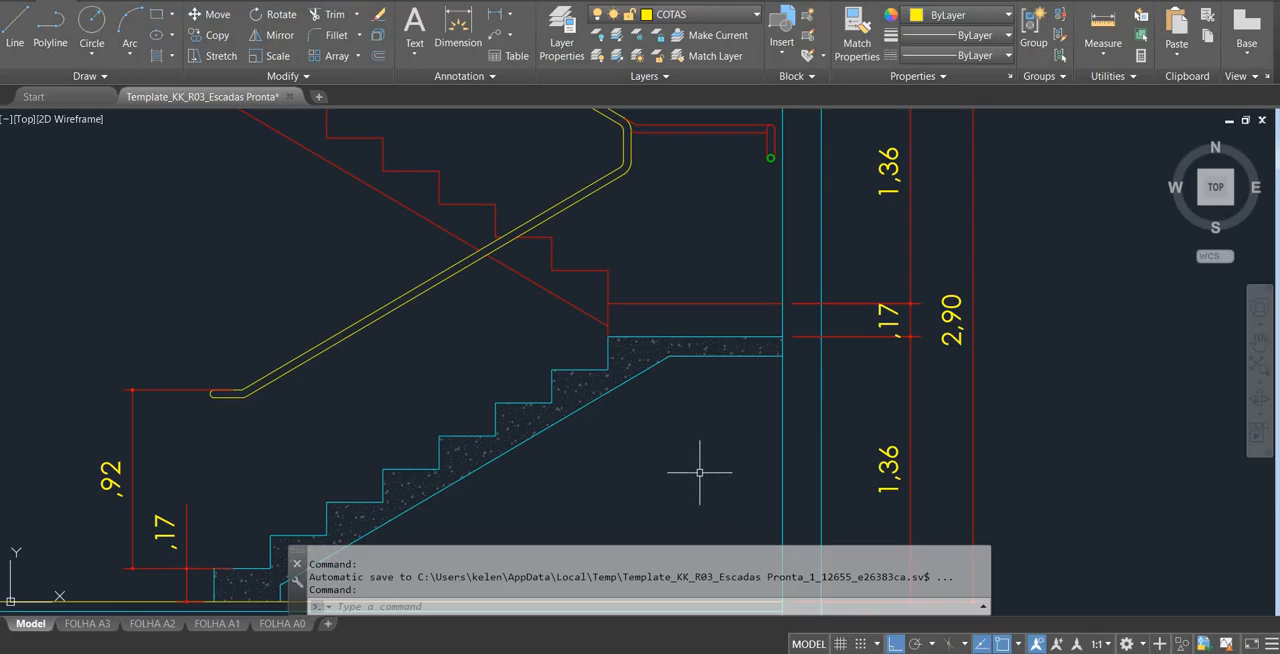
{"action": "scroll", "coordinate": [862, 381], "scroll_direction": "down", "scroll_amount": 5}
{"action": "scroll", "coordinate": [842, 213], "scroll_direction": "up", "scroll_amount": 6}
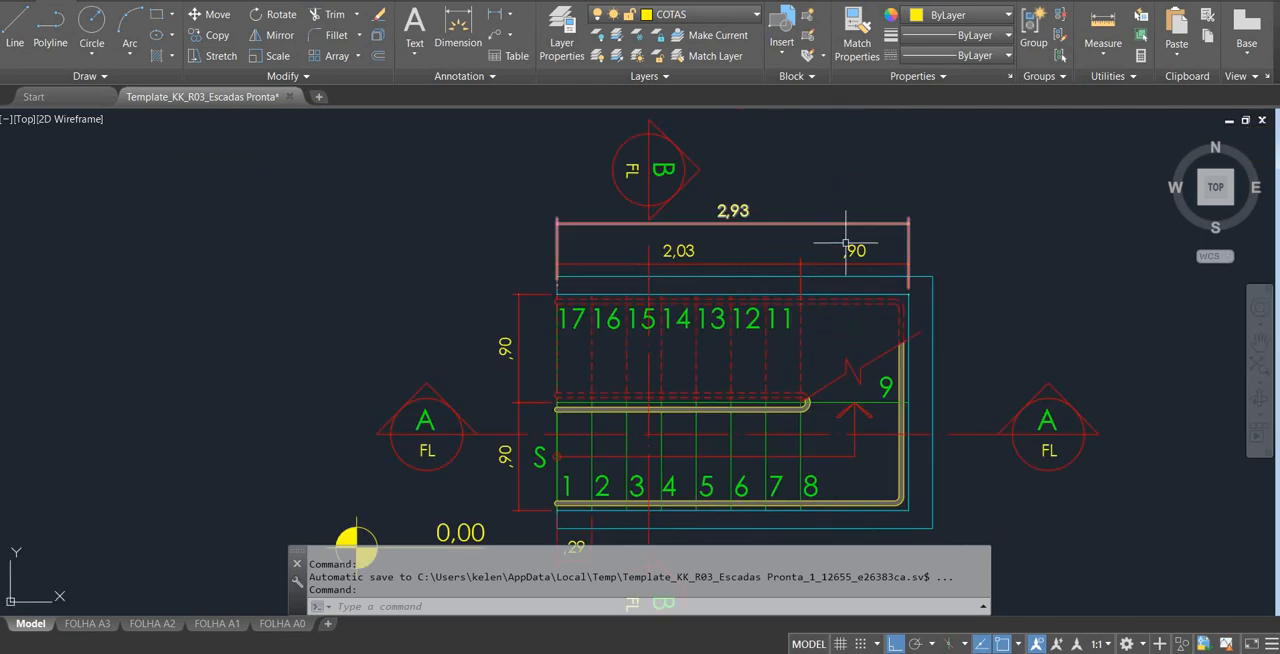
{"action": "scroll", "coordinate": [864, 289], "scroll_direction": "down", "scroll_amount": 3}
{"action": "scroll", "coordinate": [866, 353], "scroll_direction": "up", "scroll_amount": 6}
{"action": "scroll", "coordinate": [857, 360], "scroll_direction": "down", "scroll_amount": 3}
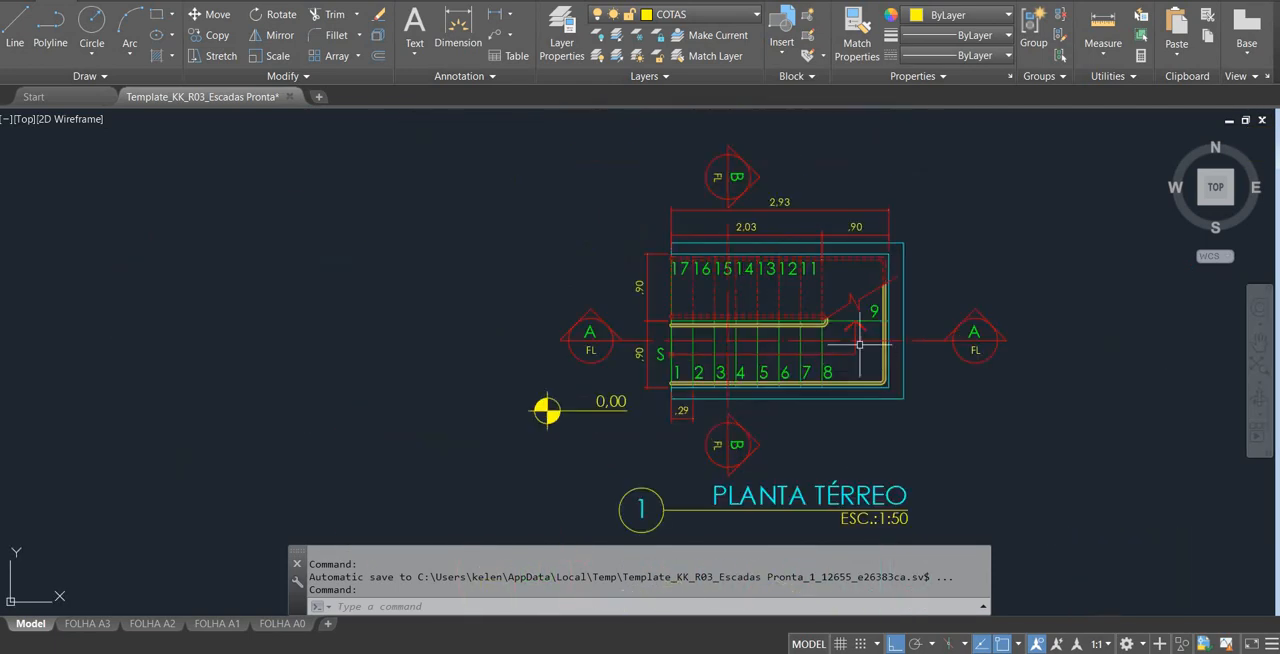
{"action": "scroll", "coordinate": [855, 335], "scroll_direction": "up", "scroll_amount": 2}
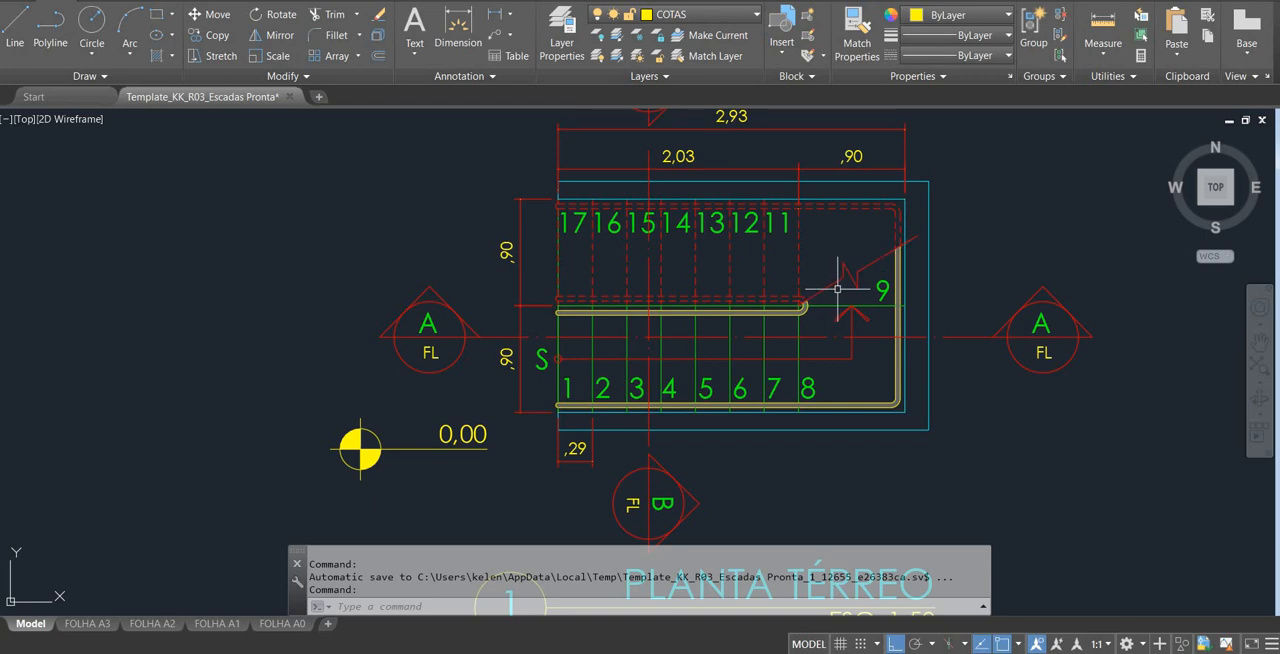
Switch back to SketchUp and place a horizontal section plane on the second landing's top face.
{"action": "key", "text": "alt+Tab"}
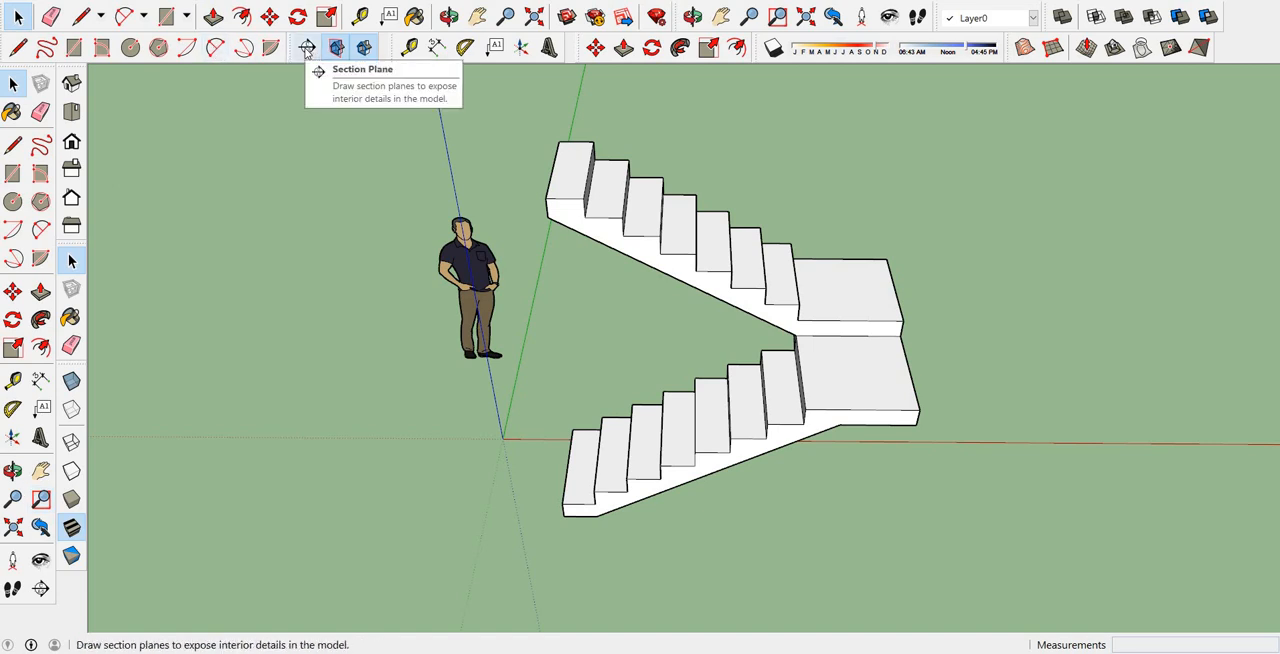
{"action": "left_click", "coordinate": [307, 49]}
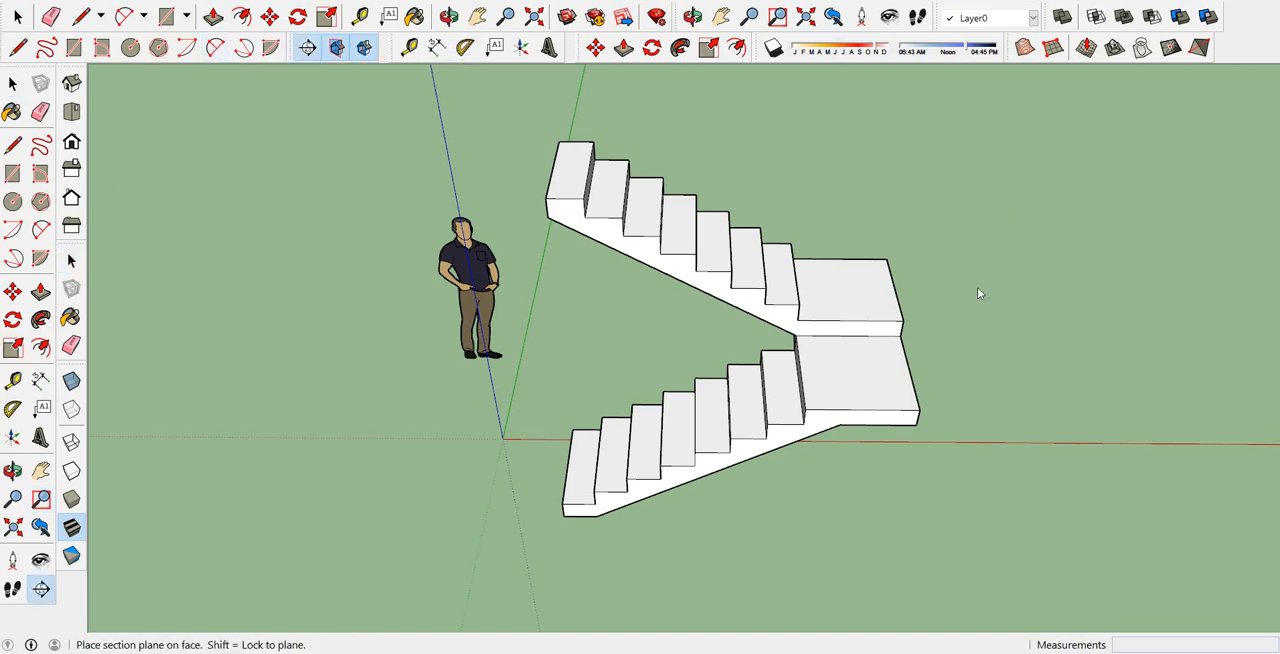
{"action": "left_click", "coordinate": [854, 310]}
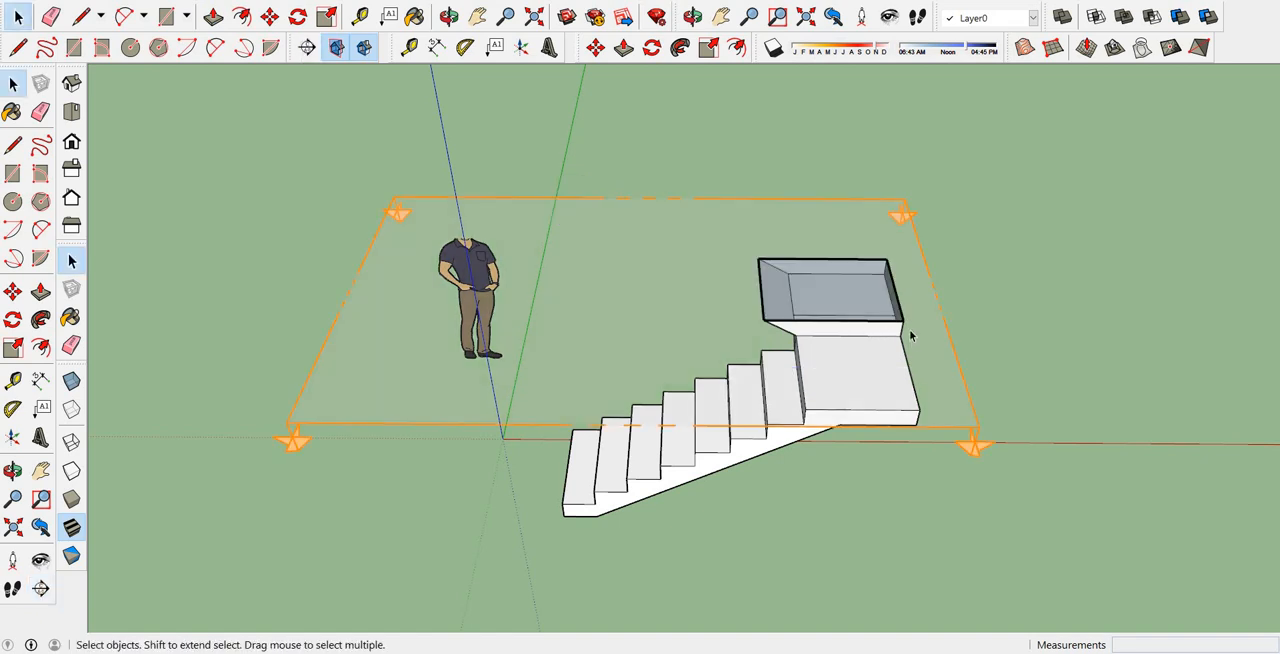
{"action": "middle_click_drag", "start_coordinate": [870, 247], "coordinate": [909, 529]}
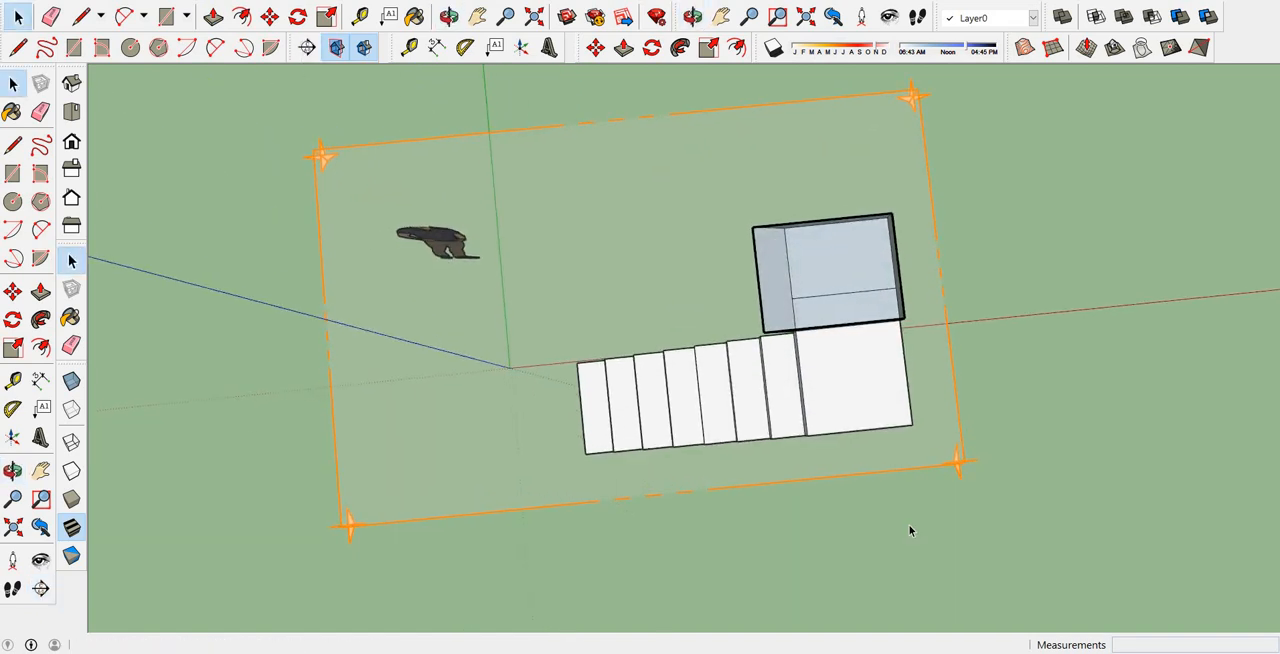
Move the horizontal section plane up and down through the upper flight and compare the cut with the AutoCAD ground floor plan.
{"action": "mouse_move", "coordinate": [831, 441]}
{"action": "middle_mouse_down"}
{"action": "mouse_move", "coordinate": [829, 483]}
{"action": "mouse_move", "coordinate": [829, 436]}
{"action": "middle_mouse_up"}
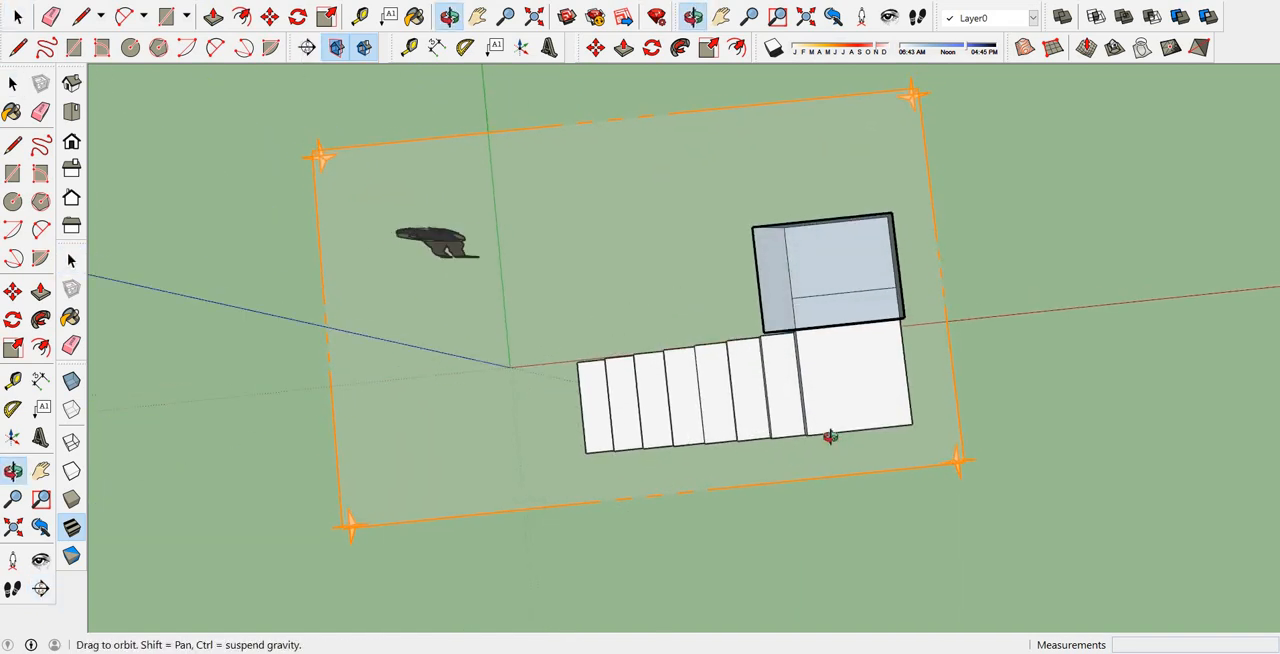
{"action": "mouse_move", "coordinate": [888, 482]}
{"action": "middle_mouse_down"}
{"action": "mouse_move", "coordinate": [894, 349]}
{"action": "mouse_move", "coordinate": [885, 478]}
{"action": "middle_mouse_up"}
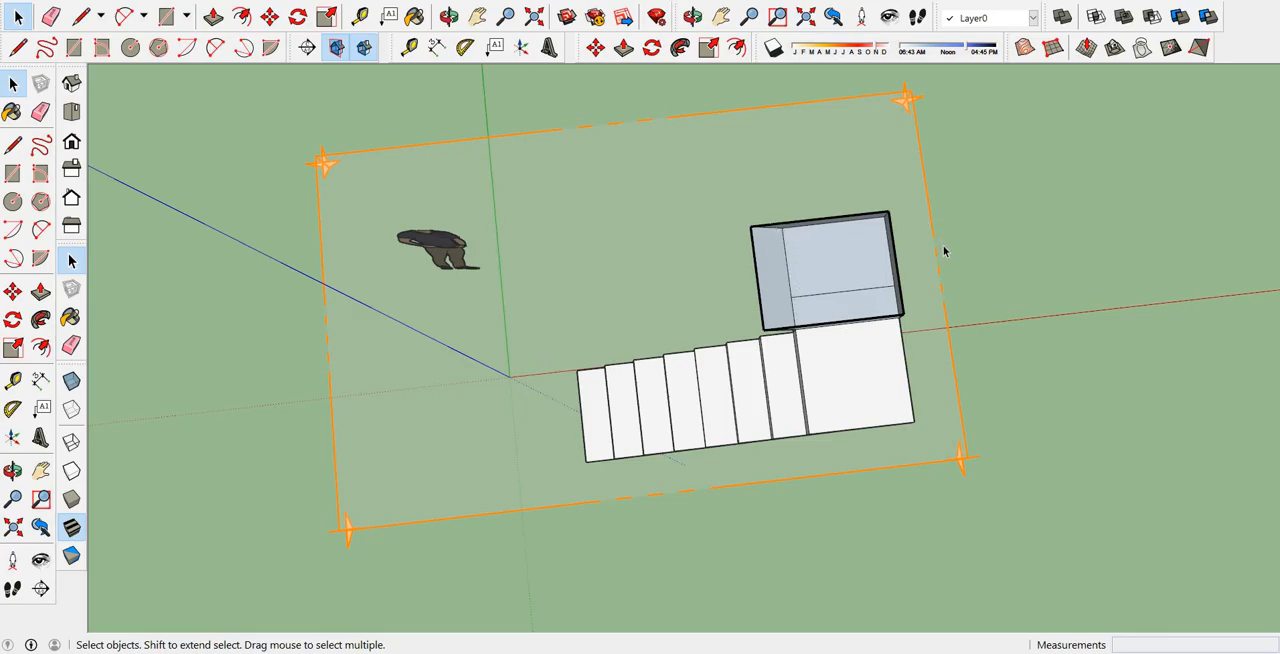
{"action": "mouse_move", "coordinate": [938, 399]}
{"action": "middle_mouse_down"}
{"action": "mouse_move", "coordinate": [863, 171]}
{"action": "mouse_move", "coordinate": [826, 543]}
{"action": "mouse_move", "coordinate": [820, 340]}
{"action": "mouse_move", "coordinate": [819, 503]}
{"action": "mouse_move", "coordinate": [699, 463]}
{"action": "middle_mouse_up"}
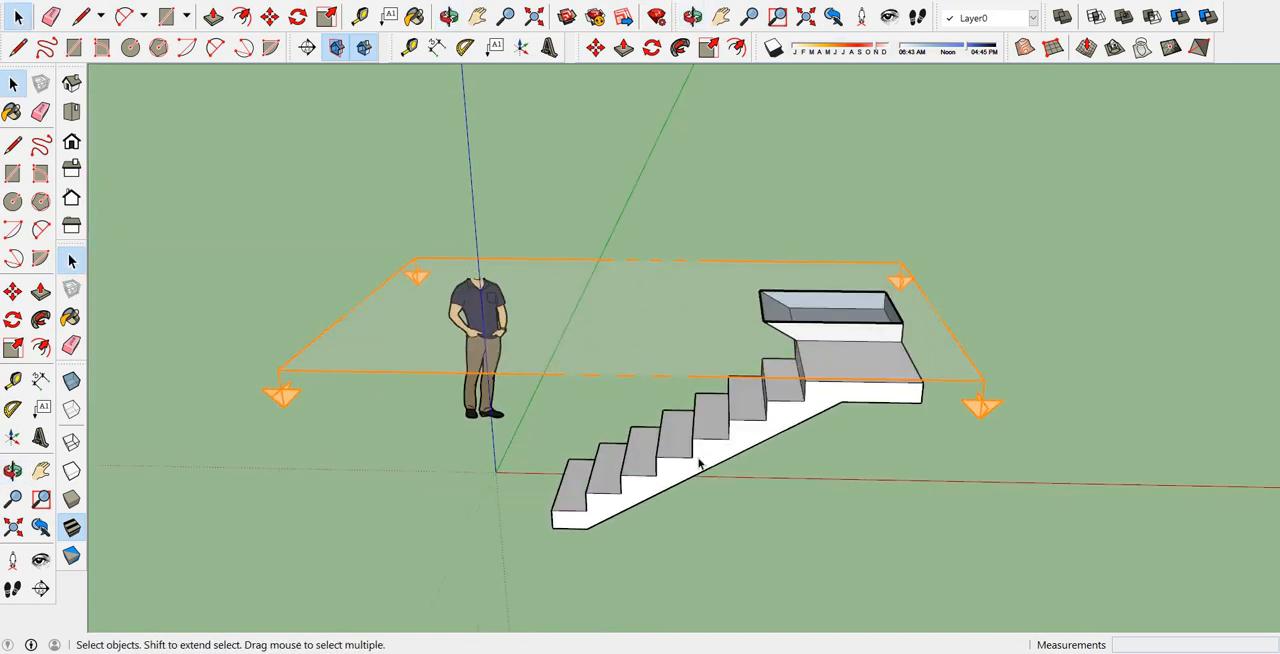
{"action": "left_click", "coordinate": [269, 16]}
{"action": "left_click", "coordinate": [987, 381]}
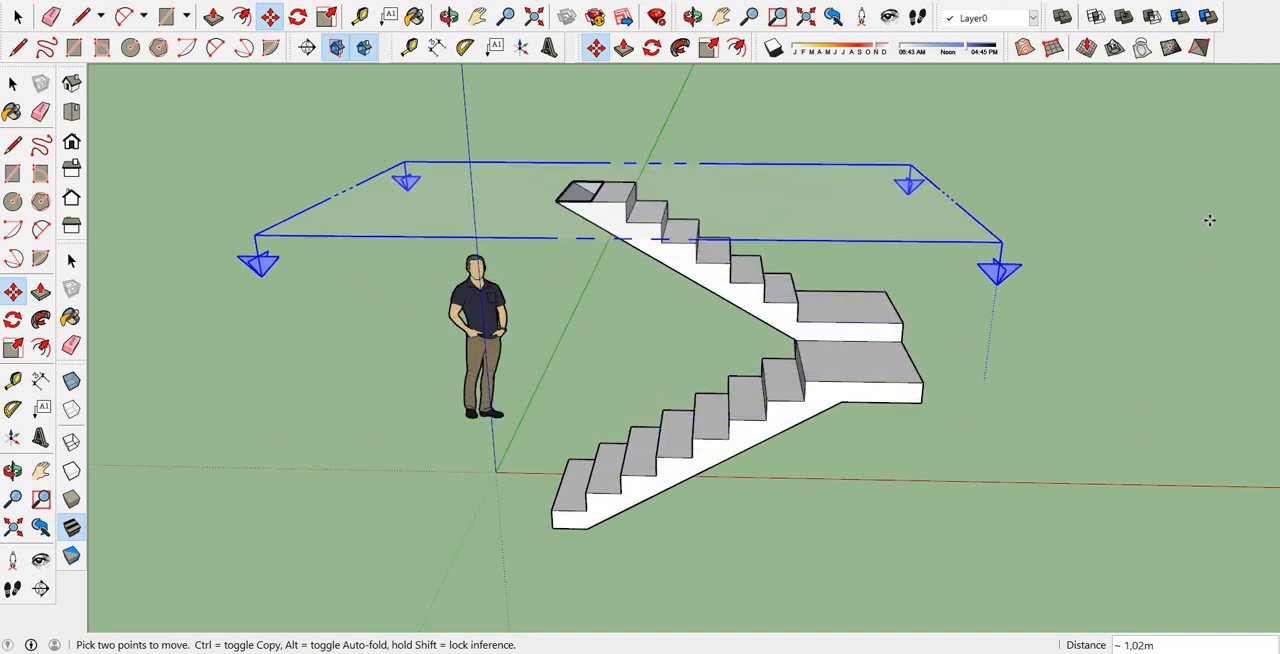
{"action": "middle_click_drag", "start_coordinate": [1214, 289], "coordinate": [1121, 594]}
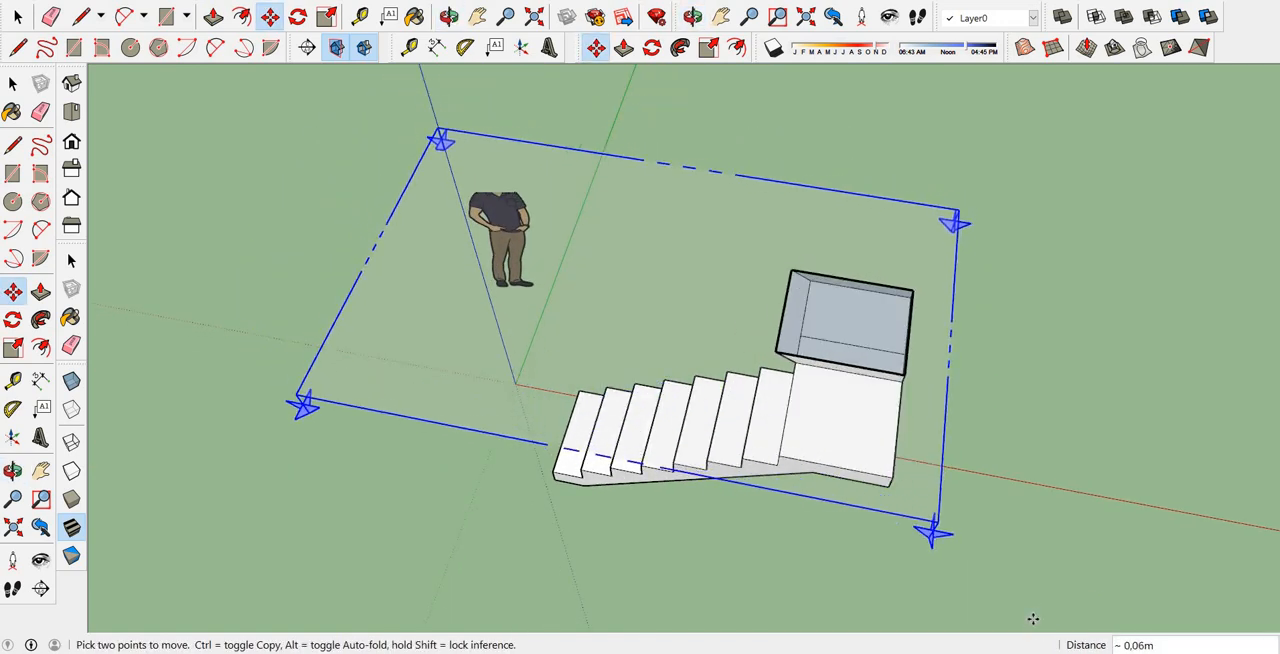
{"action": "key", "text": "alt+Tab"}
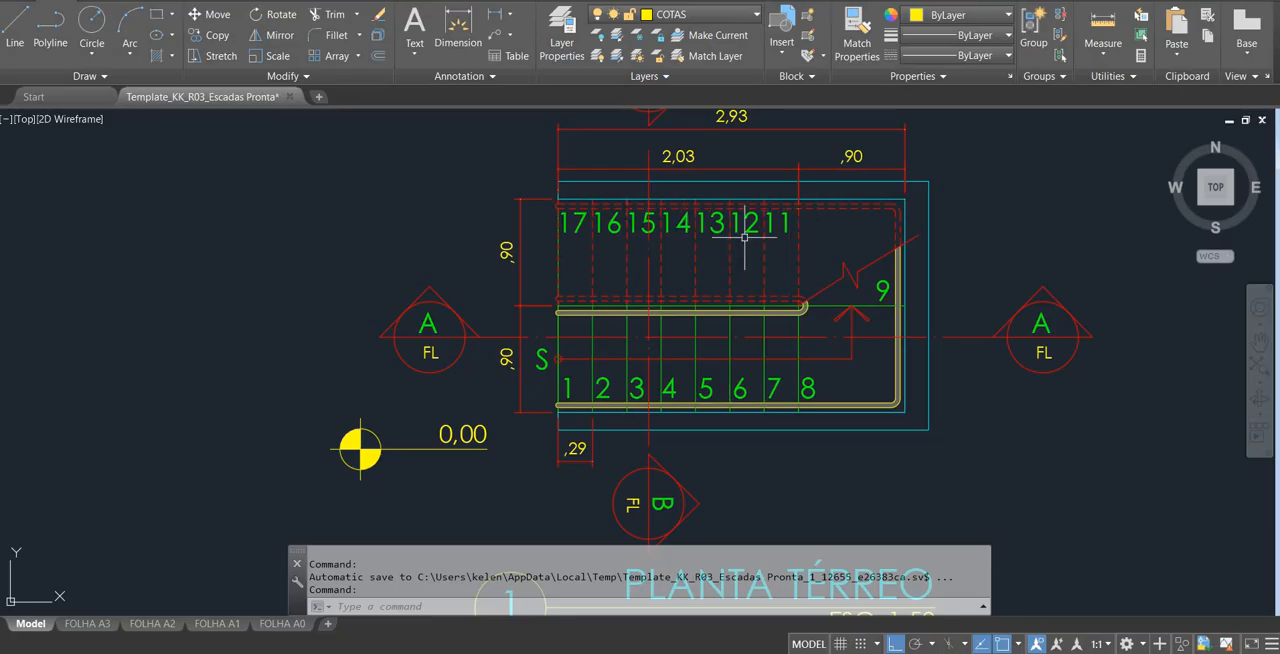
{"action": "key", "text": "alt+Tab"}
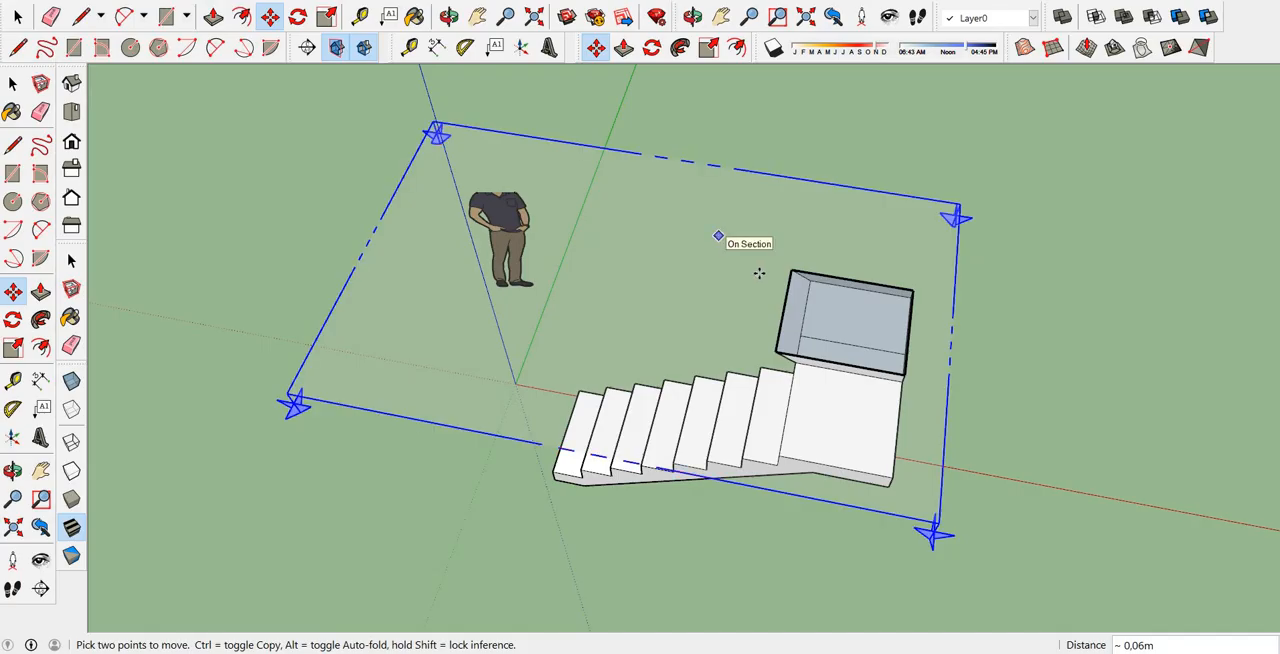
Delete the horizontal section plane from the staircase.
{"action": "key", "text": "space"}
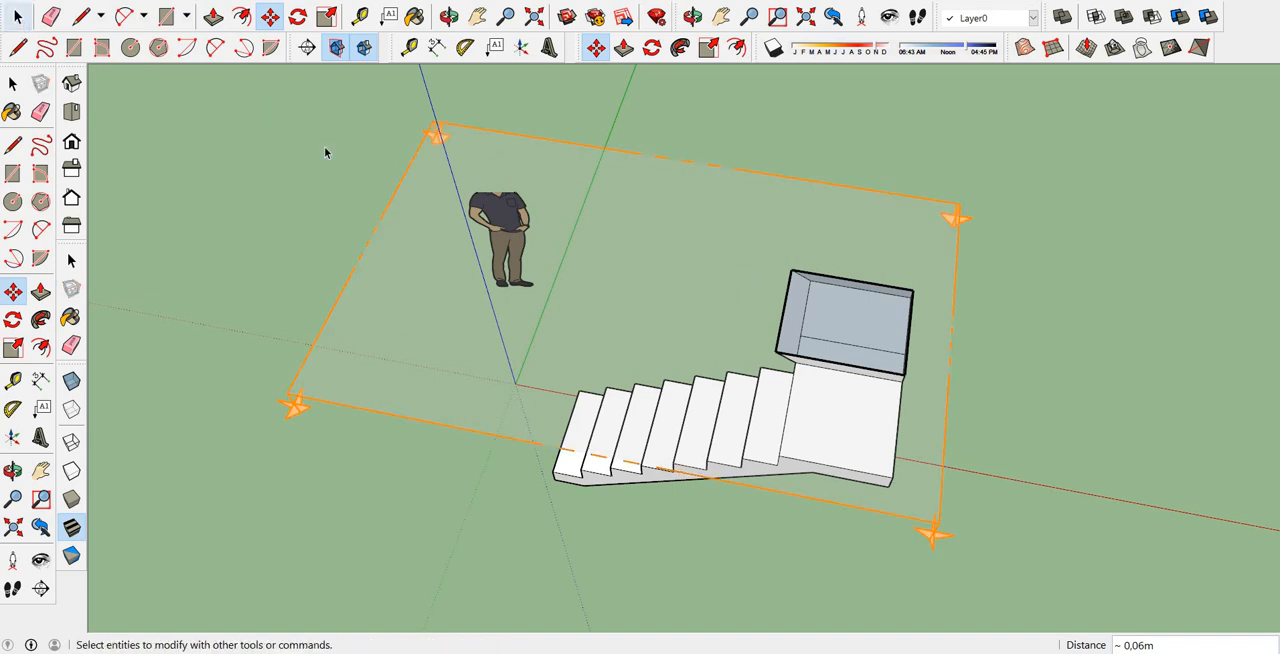
{"action": "left_click", "coordinate": [430, 131]}
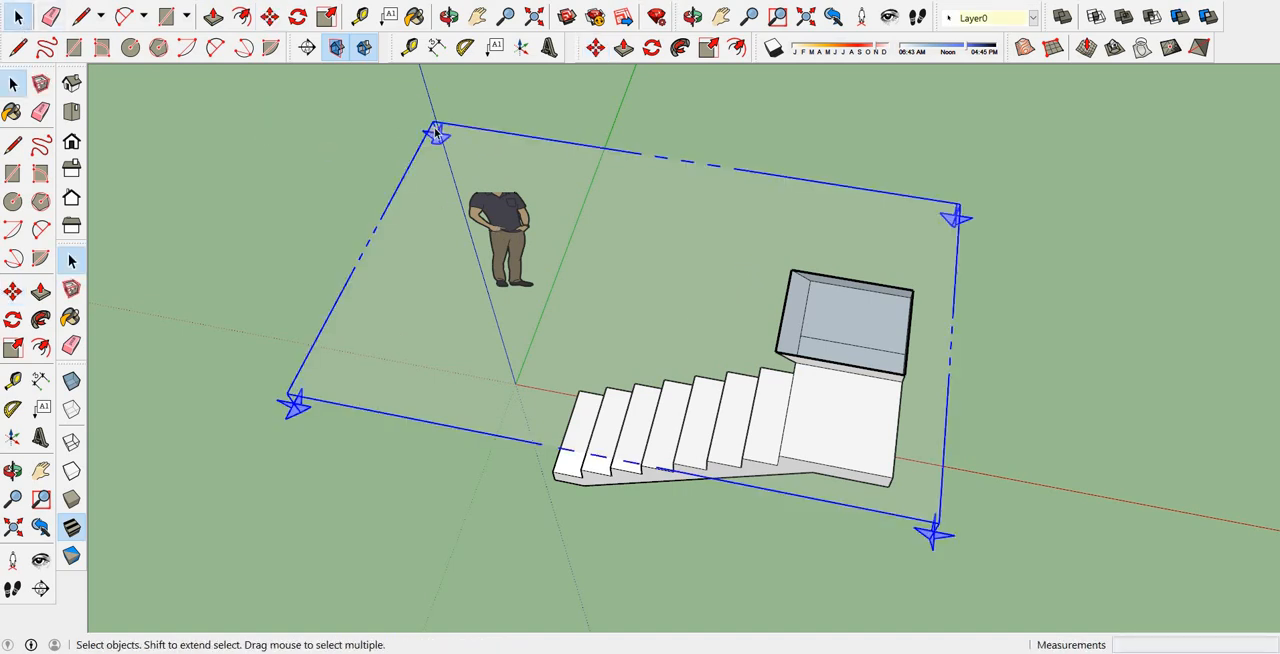
{"action": "key", "text": "Delete"}
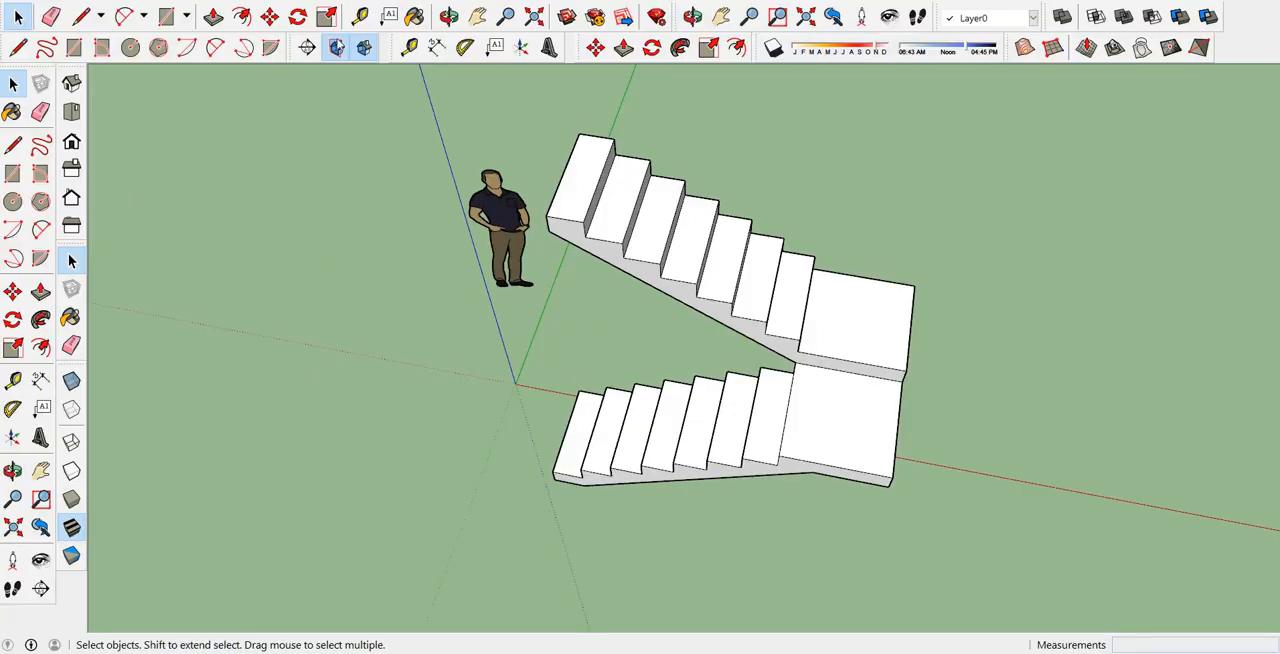
Place a vertical section plane on the outer side face of the lower flight.
{"action": "left_click", "coordinate": [307, 47]}
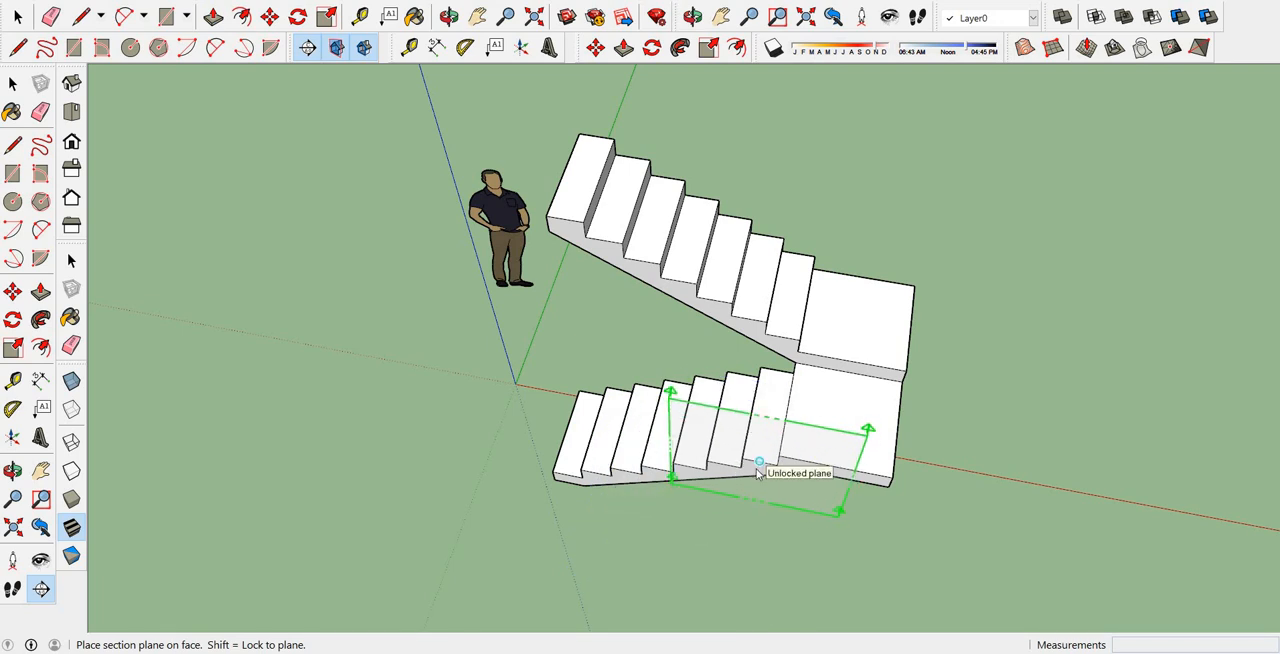
{"action": "scroll", "coordinate": [755, 469], "scroll_direction": "up", "scroll_amount": 2}
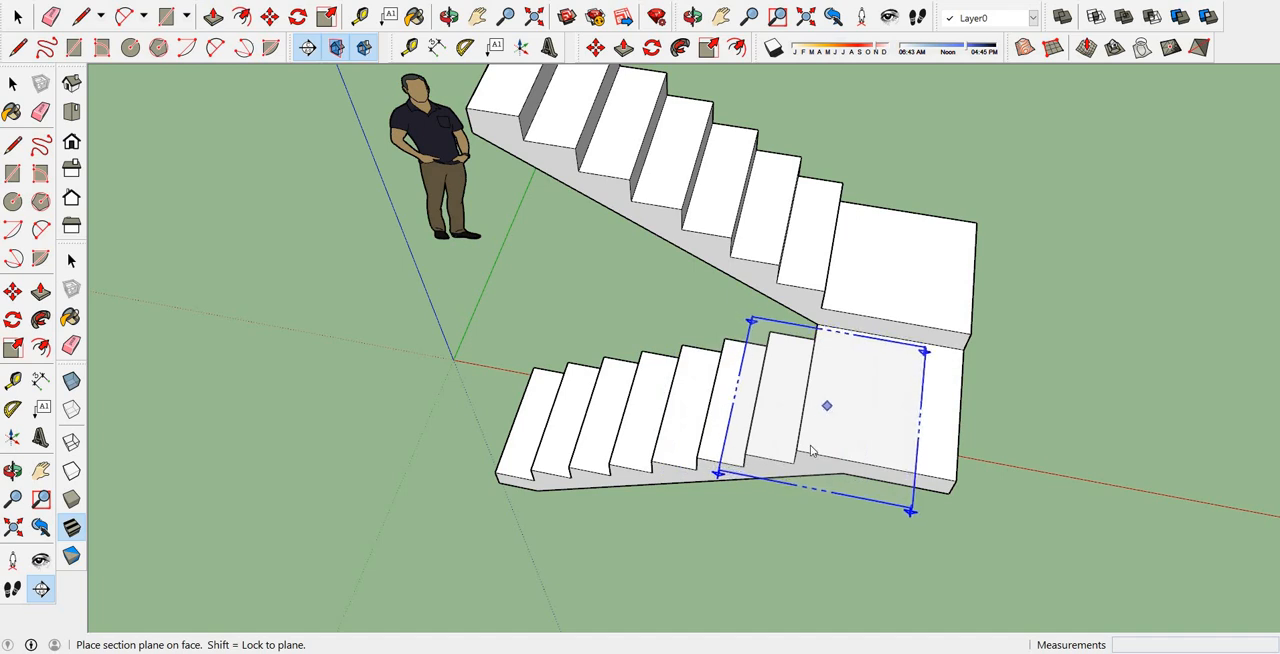
{"action": "middle_click_drag", "start_coordinate": [735, 440], "coordinate": [903, 429]}
{"action": "scroll", "coordinate": [780, 360], "scroll_direction": "up", "scroll_amount": 5}
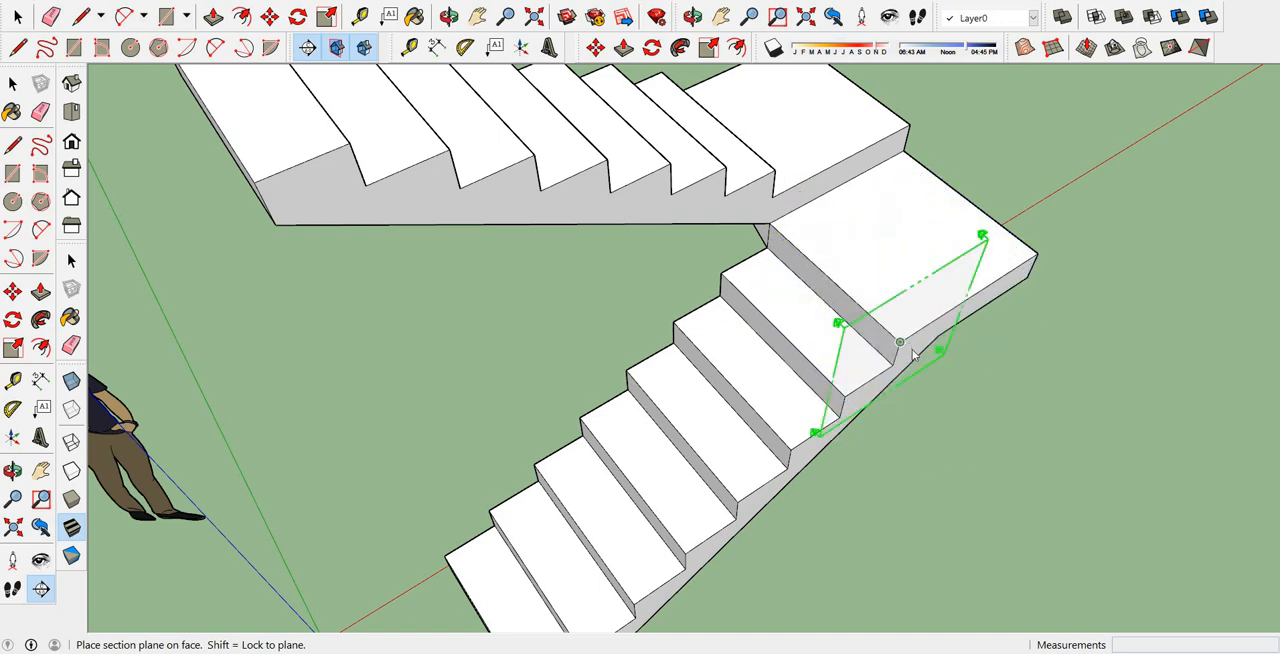
{"action": "middle_click_drag", "start_coordinate": [910, 358], "coordinate": [762, 357]}
{"action": "scroll", "coordinate": [874, 343], "scroll_direction": "down", "scroll_amount": 5}
{"action": "scroll", "coordinate": [874, 343], "scroll_direction": "up", "scroll_amount": 4}
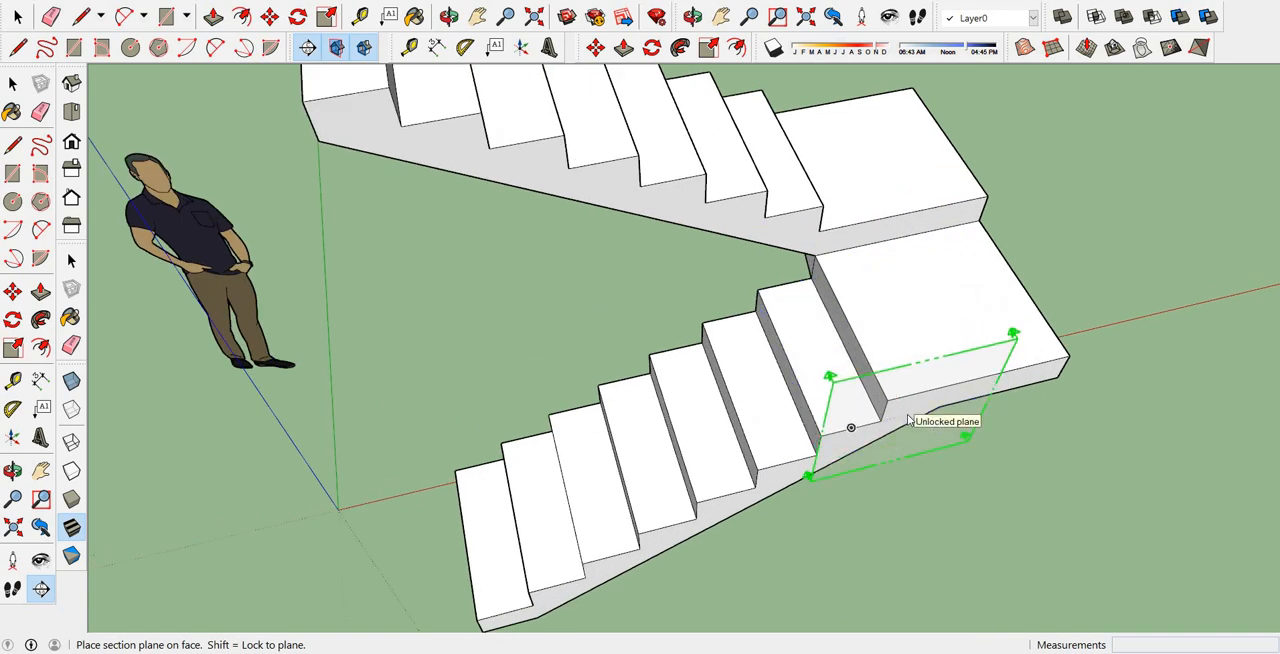
{"action": "left_click", "coordinate": [908, 420]}
{"action": "key", "text": "space"}
{"action": "scroll", "coordinate": [880, 440], "scroll_direction": "down", "scroll_amount": 3}
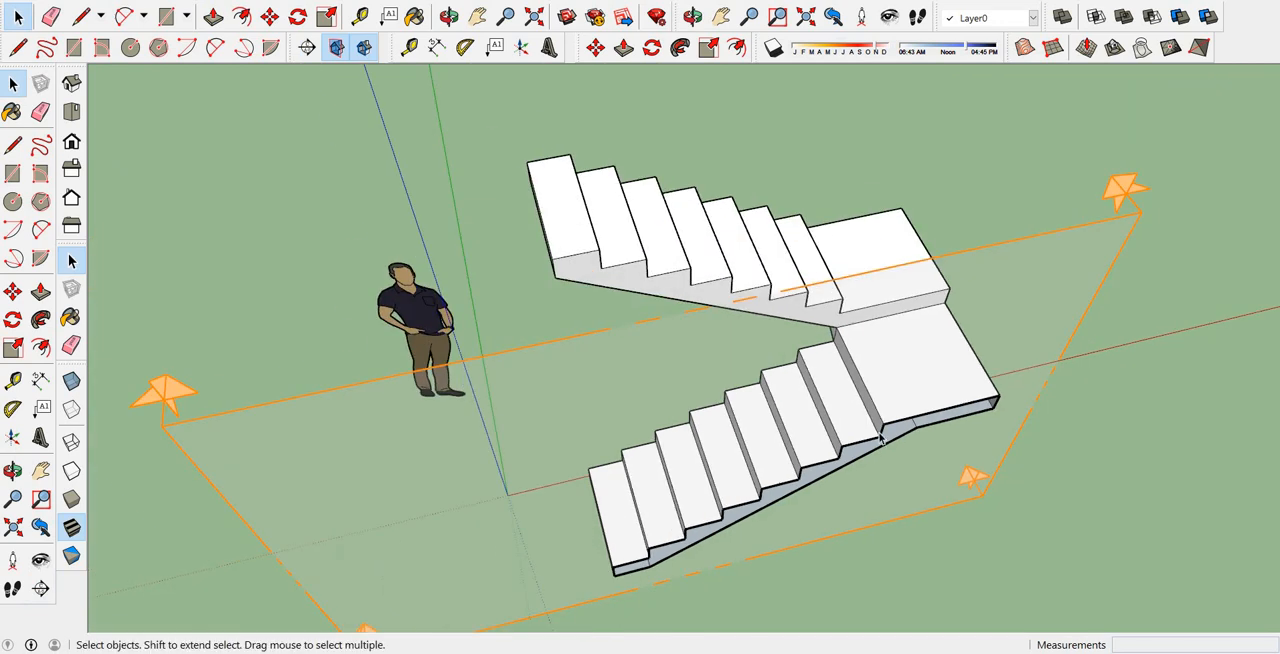
Move the vertical section plane inward to cut lengthwise through the lower flight and its landing.
{"action": "left_click", "coordinate": [269, 16]}
{"action": "left_click", "coordinate": [1162, 171]}
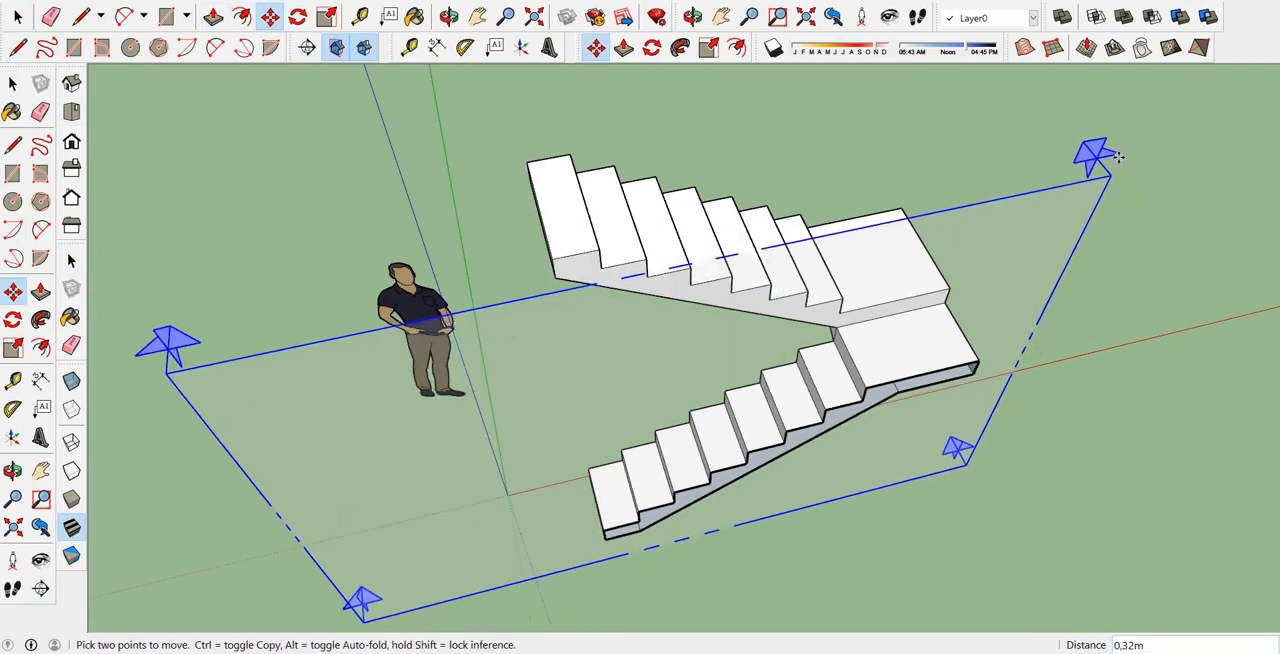
{"action": "left_click", "coordinate": [1115, 148]}
{"action": "middle_click_drag", "start_coordinate": [1071, 228], "coordinate": [1070, 415]}
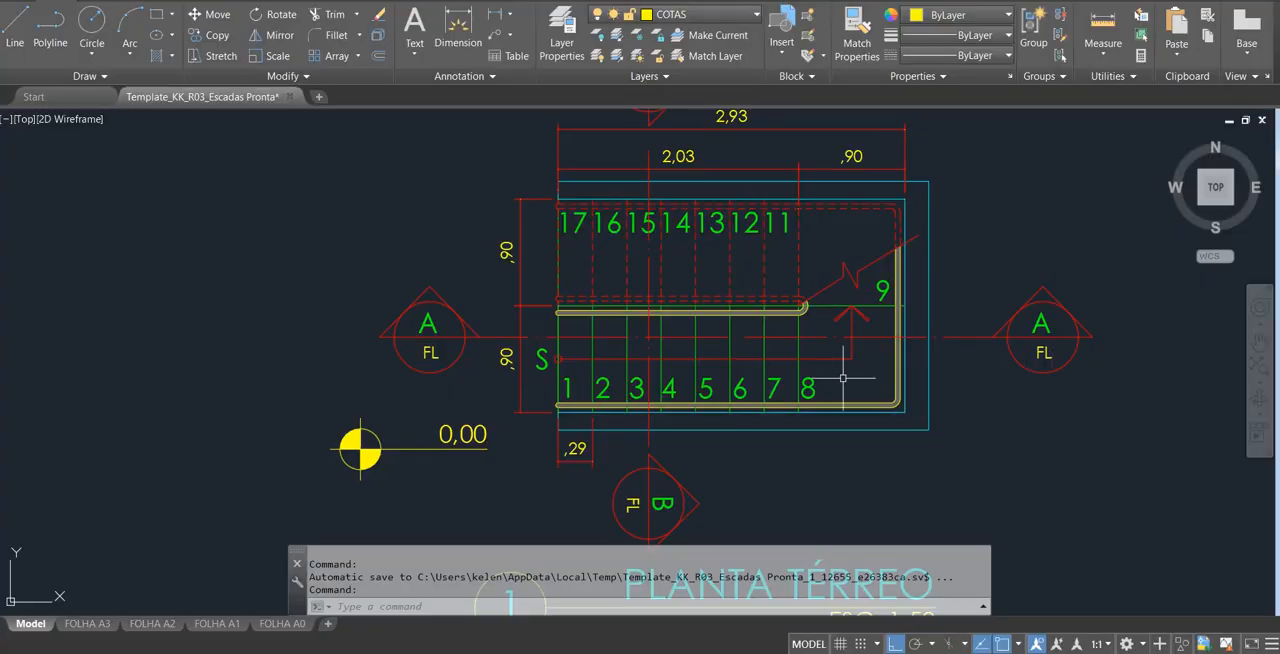
Switch to AutoCAD to study section CORTE AA, and compare it with the front view of the cut staircase in SketchUp.
{"action": "scroll", "coordinate": [828, 357], "scroll_direction": "down", "scroll_amount": 5}
{"action": "middle_click_drag", "start_coordinate": [828, 357], "coordinate": [800, 200]}
{"action": "scroll", "coordinate": [794, 276], "scroll_direction": "up", "scroll_amount": 8}
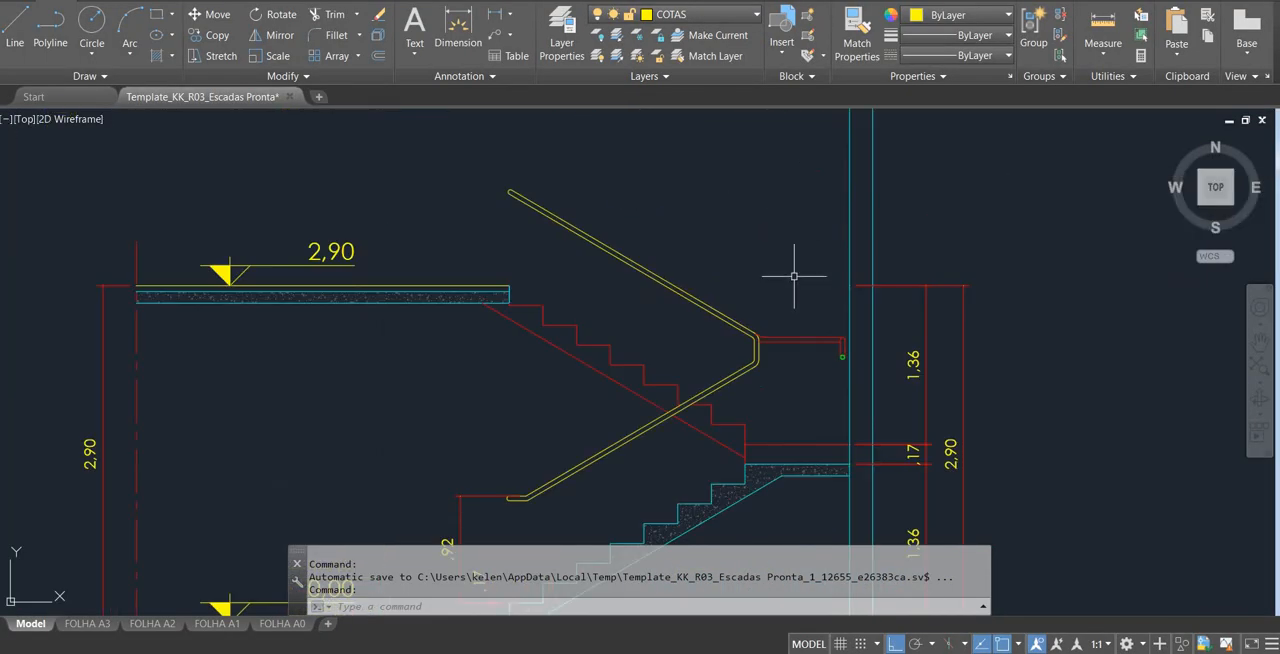
{"action": "scroll", "coordinate": [794, 276], "scroll_direction": "down", "scroll_amount": 5}
{"action": "scroll", "coordinate": [775, 255], "scroll_direction": "up", "scroll_amount": 6}
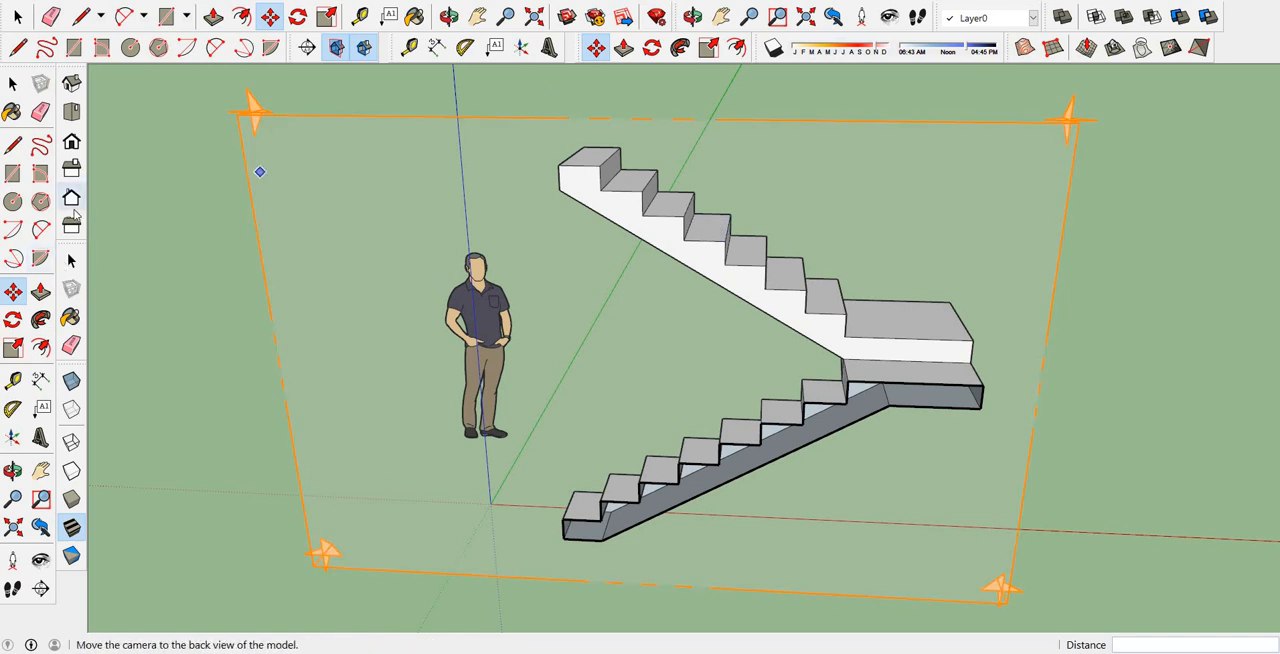
{"action": "left_click", "coordinate": [73, 143]}
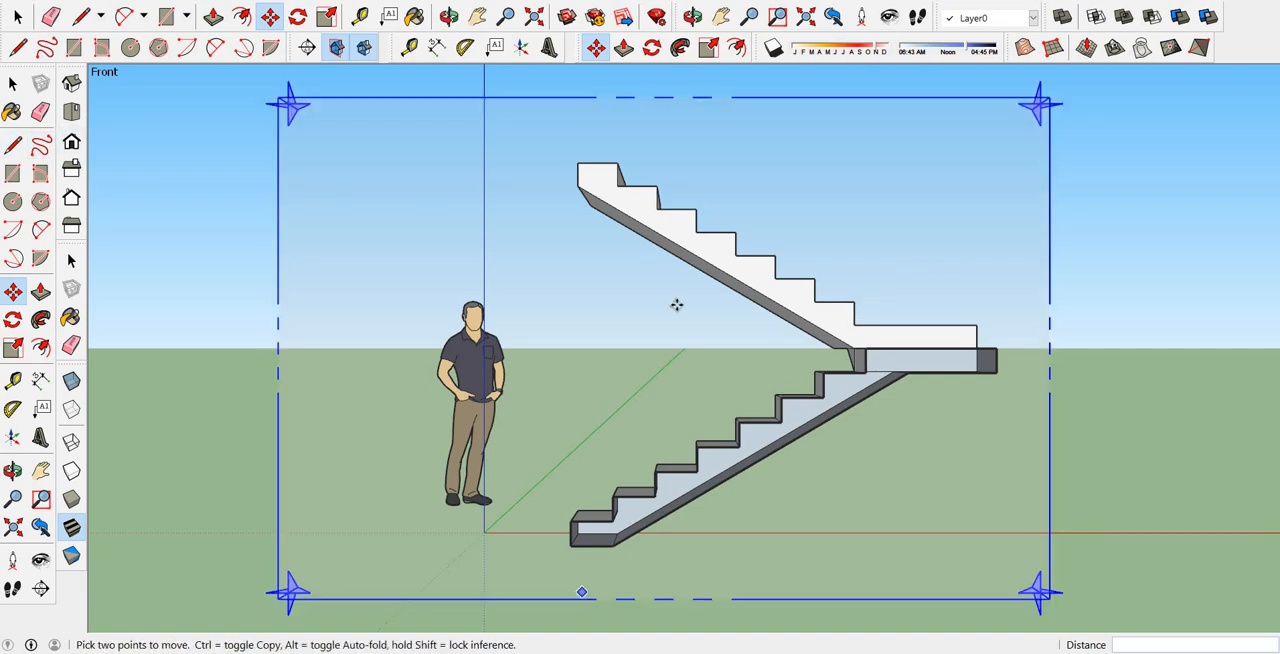
{"action": "middle_click_drag", "start_coordinate": [842, 335], "coordinate": [534, 429]}
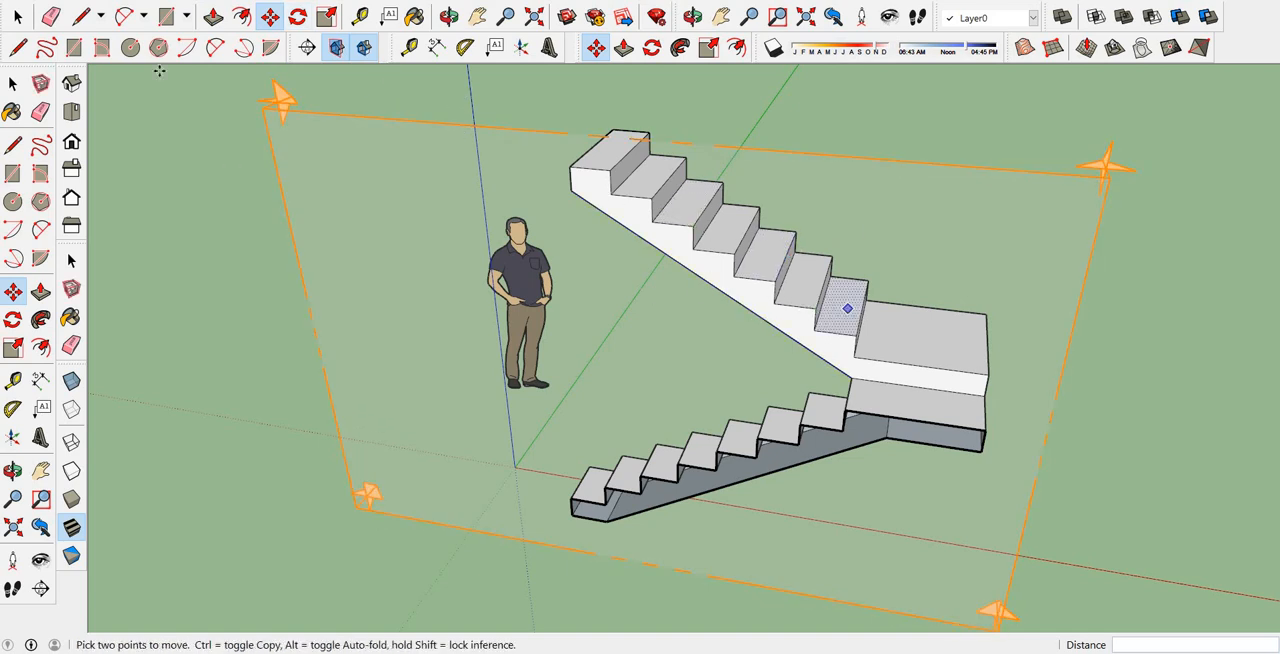
Move the lengthwise section plane about 0.73 m back into the upper flight, and try shifting it out in front of the staircase.
{"action": "left_click", "coordinate": [1100, 166]}
{"action": "left_click", "coordinate": [1090, 128]}
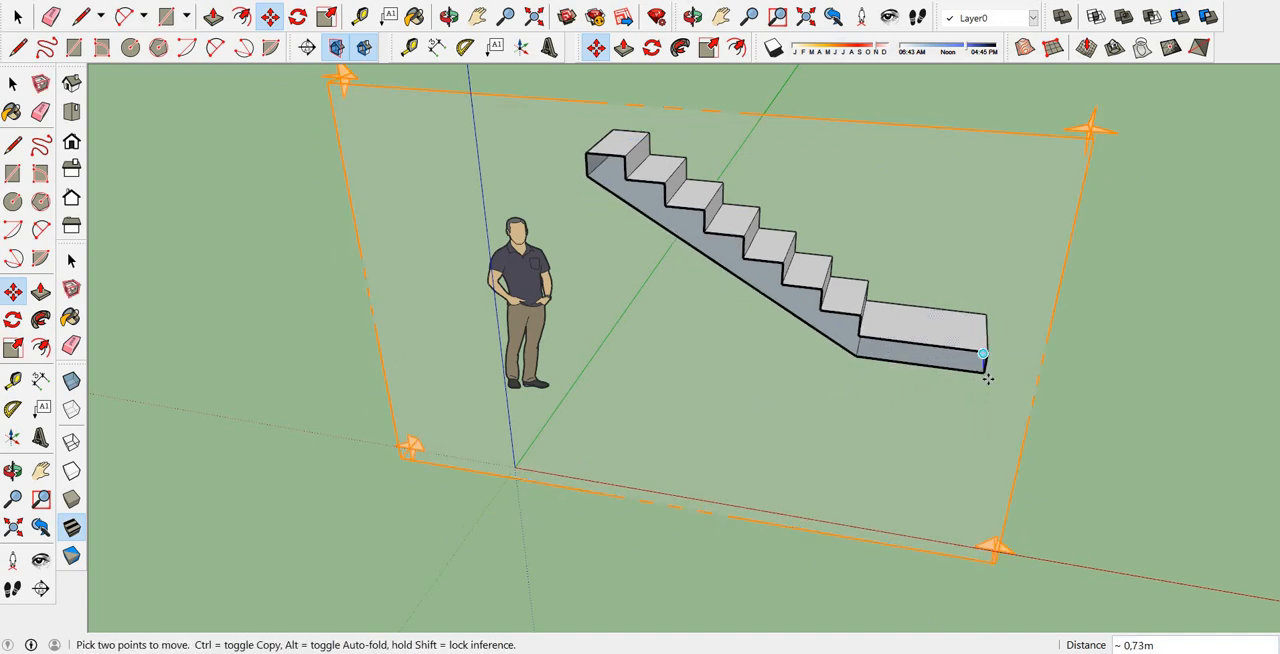
{"action": "left_click", "coordinate": [1100, 124]}
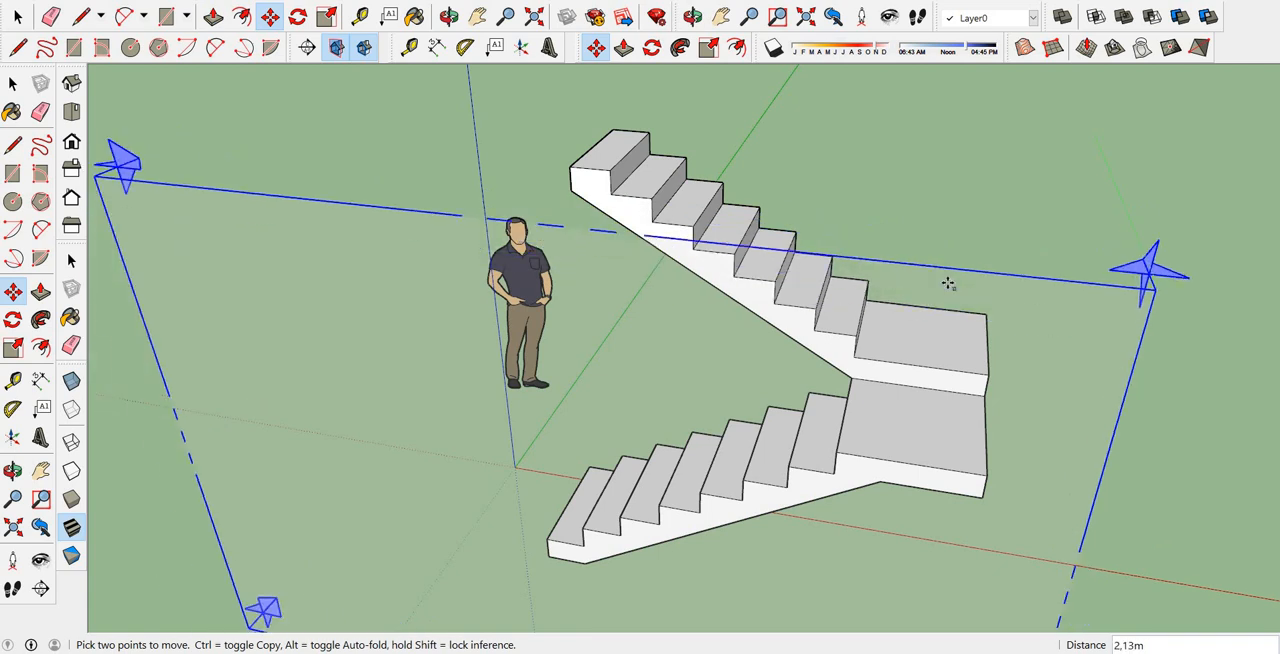
{"action": "left_click", "coordinate": [966, 300]}
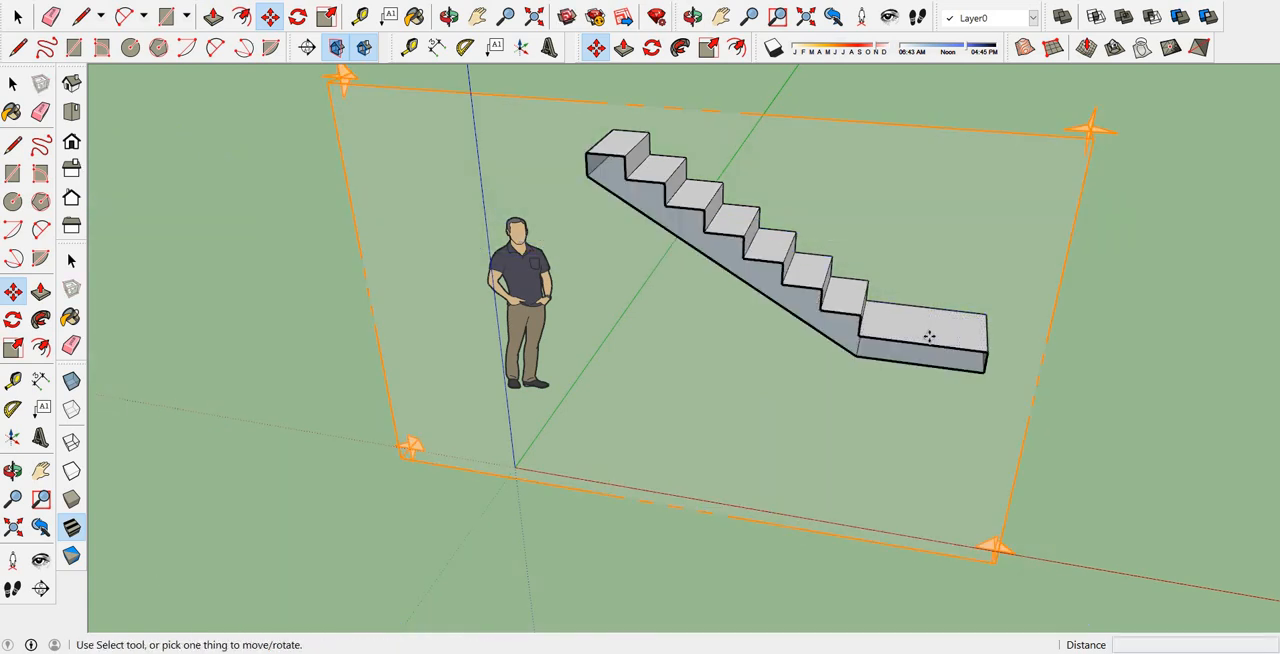
Delete the lengthwise section plane cutting the upper flight.
{"action": "left_click", "coordinate": [18, 18]}
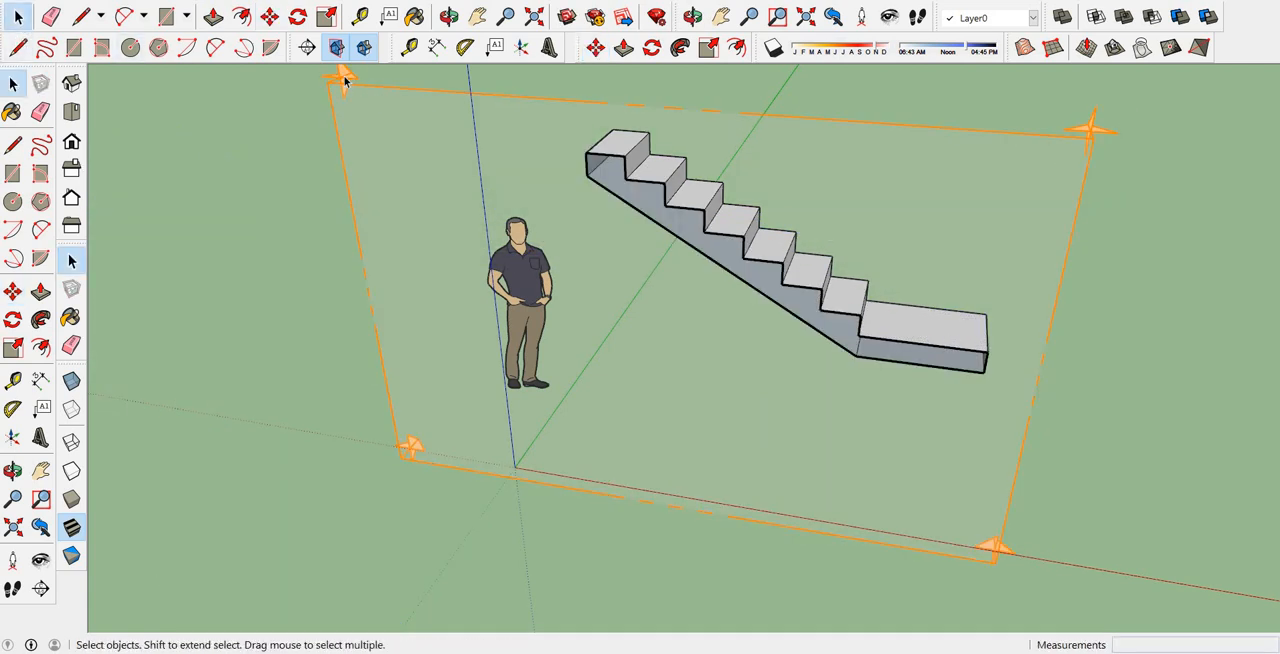
{"action": "left_click", "coordinate": [1088, 145]}
{"action": "key", "text": "Delete"}
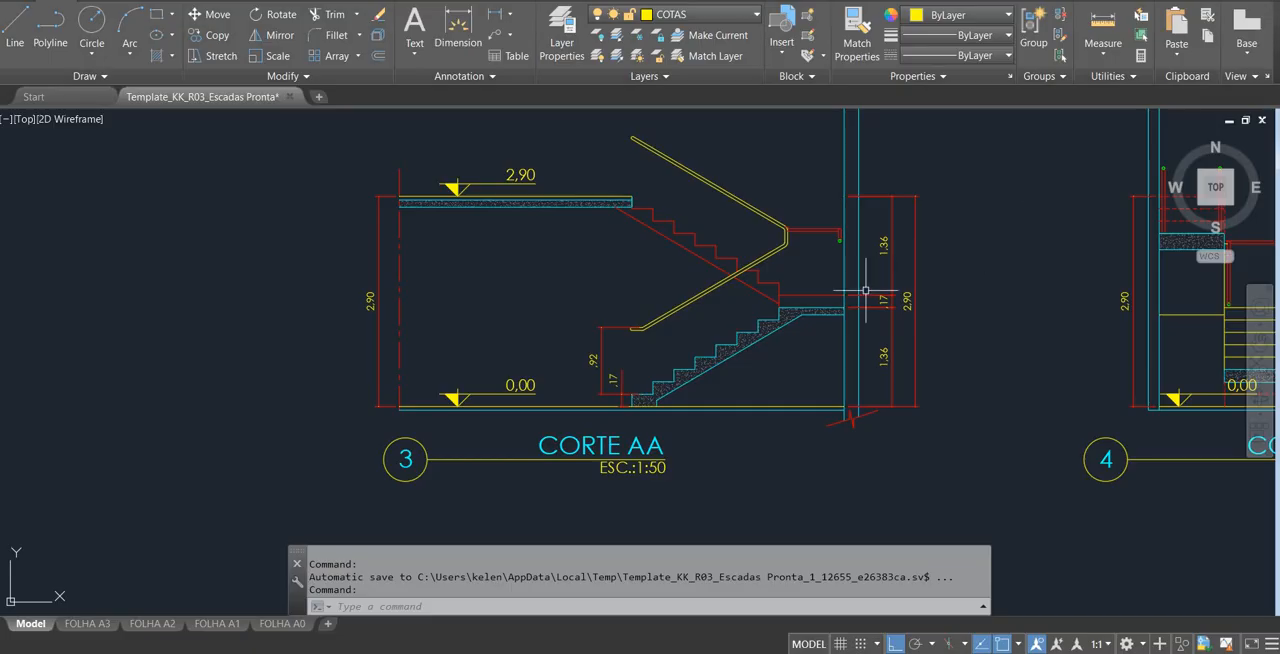
Switch to AutoCAD to study sections CORTE AA and CORTE BB, and return to SketchUp facing the start of the lower flight.
{"action": "scroll", "coordinate": [863, 294], "scroll_direction": "down", "scroll_amount": 5}
{"action": "scroll", "coordinate": [800, 337], "scroll_direction": "up", "scroll_amount": 8}
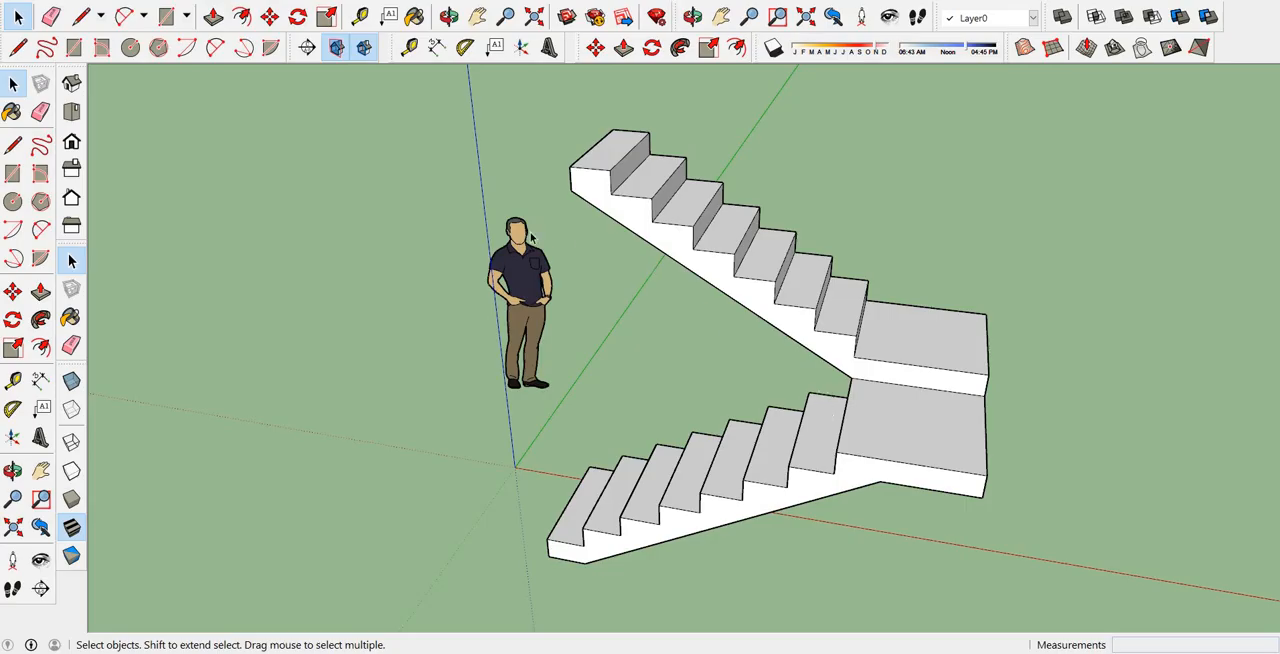
{"action": "middle_click_drag", "start_coordinate": [334, 180], "coordinate": [700, 231]}
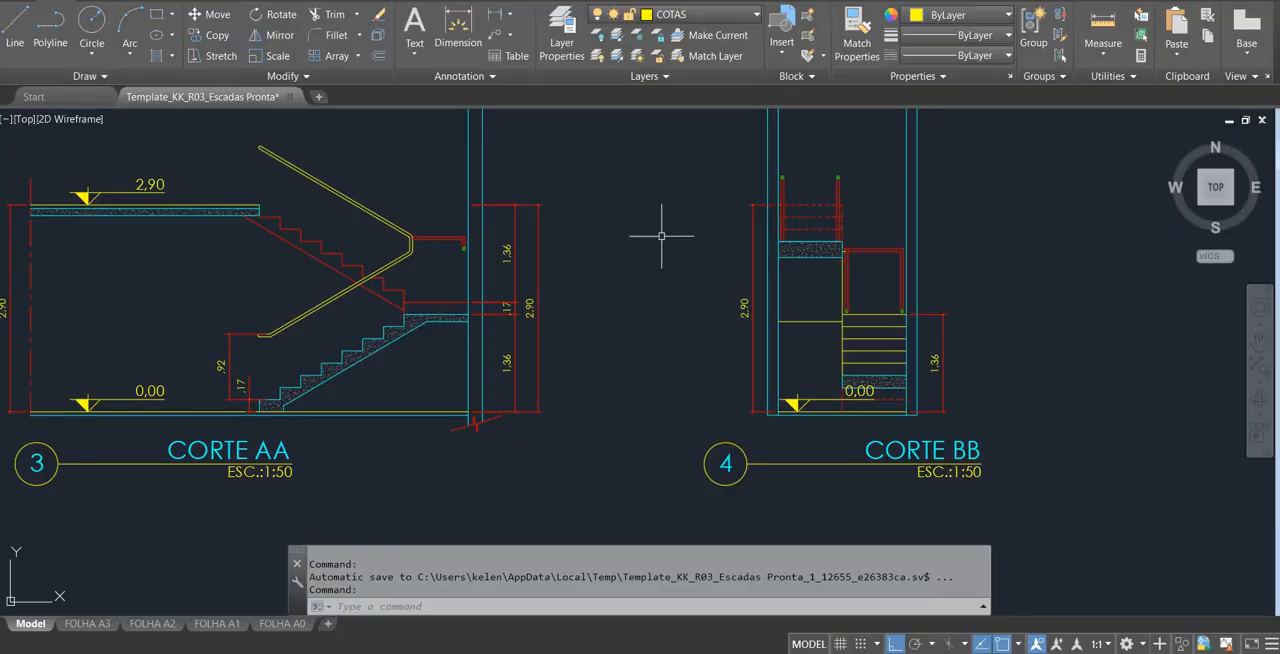
{"action": "scroll", "coordinate": [661, 236], "scroll_direction": "down", "scroll_amount": 5}
{"action": "scroll", "coordinate": [580, 260], "scroll_direction": "up", "scroll_amount": 8}
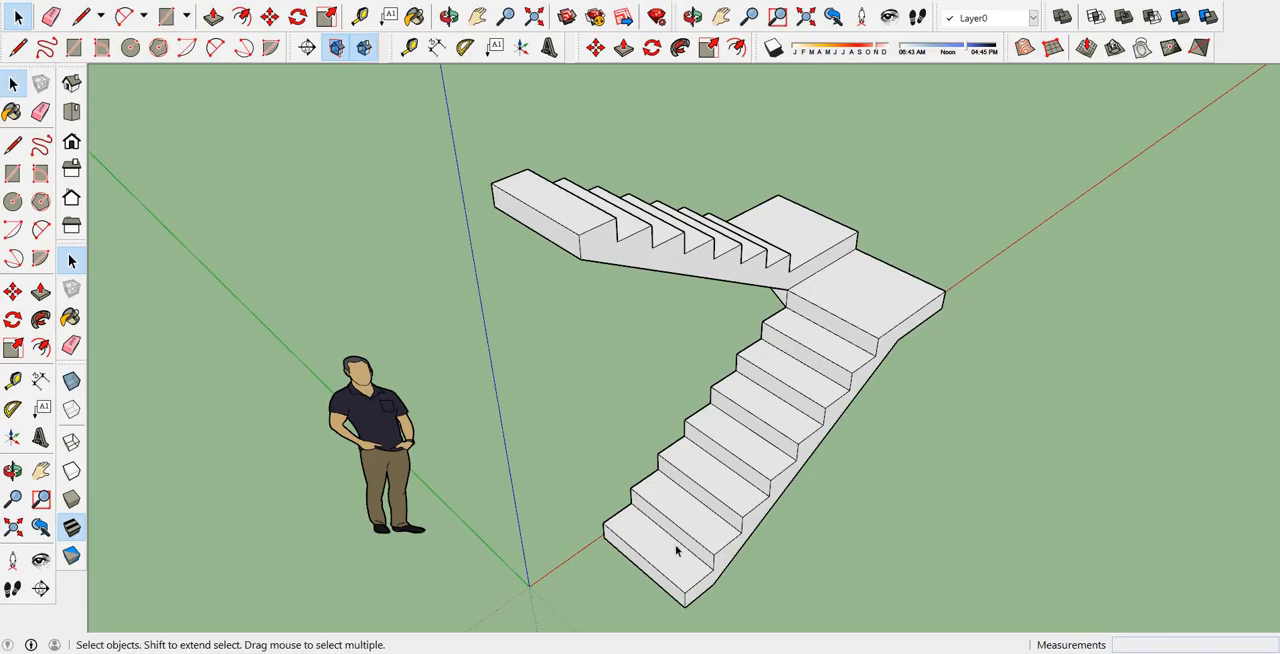
Place a transverse section plane on the lower flight's fourth riser, cutting across both flights.
{"action": "left_click", "coordinate": [308, 49]}
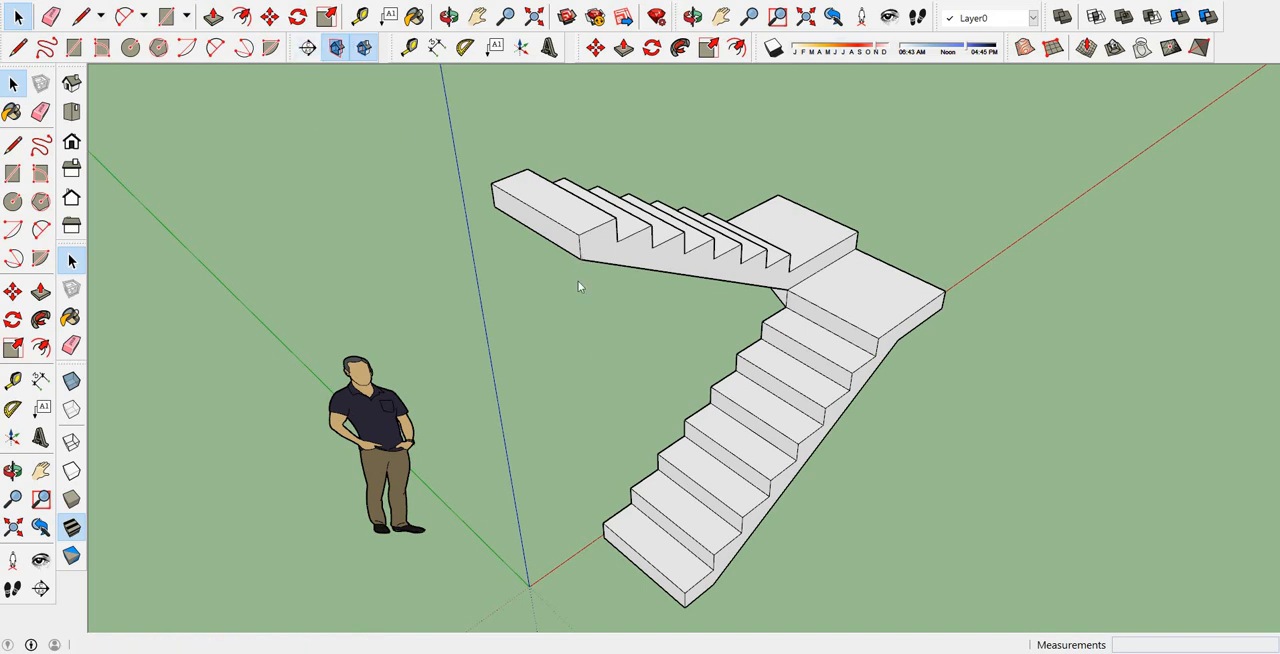
{"action": "scroll", "coordinate": [732, 482], "scroll_direction": "up", "scroll_amount": 3}
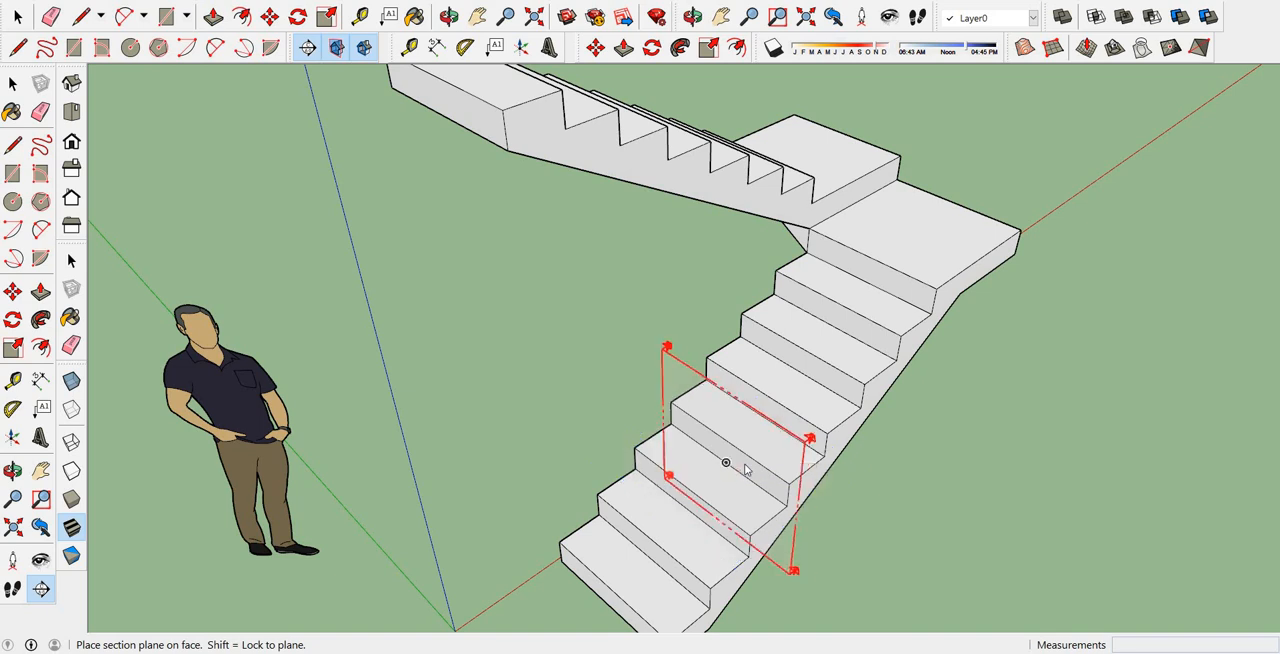
{"action": "left_click", "coordinate": [744, 468]}
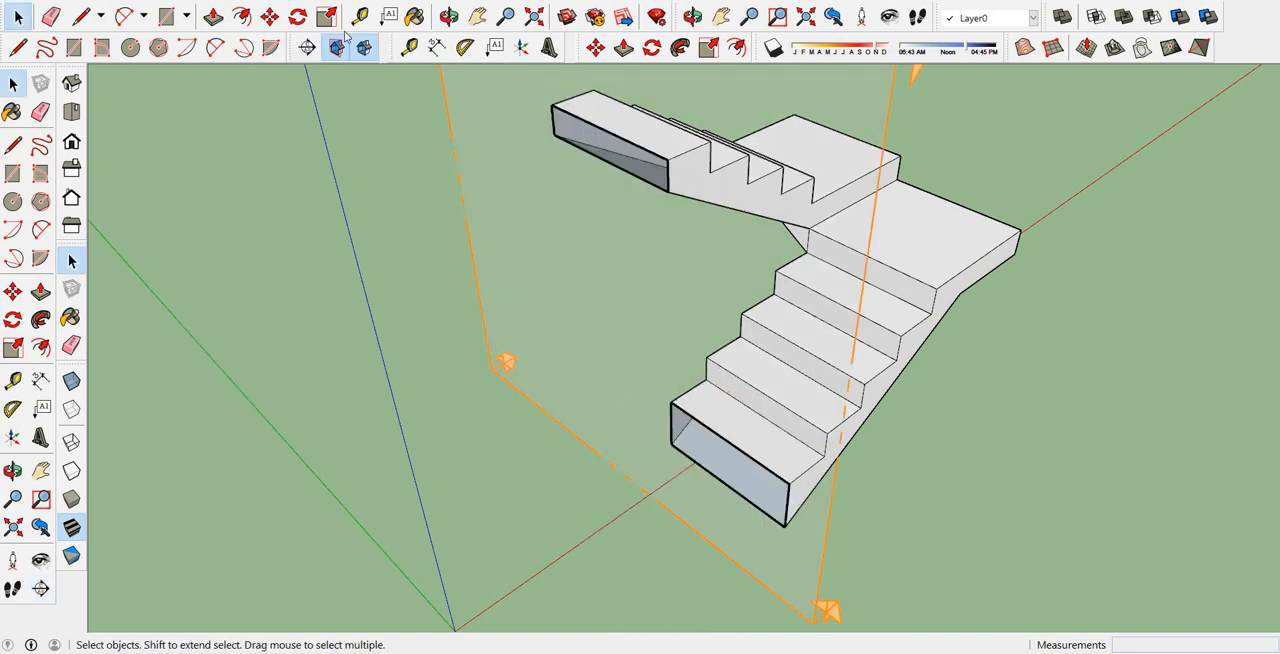
Move the transverse section plane about 0.20 m towards the start of the lower flight and view the cut from the front of the steps.
{"action": "left_click", "coordinate": [270, 17]}
{"action": "scroll", "coordinate": [857, 251], "scroll_direction": "down", "scroll_amount": 2}
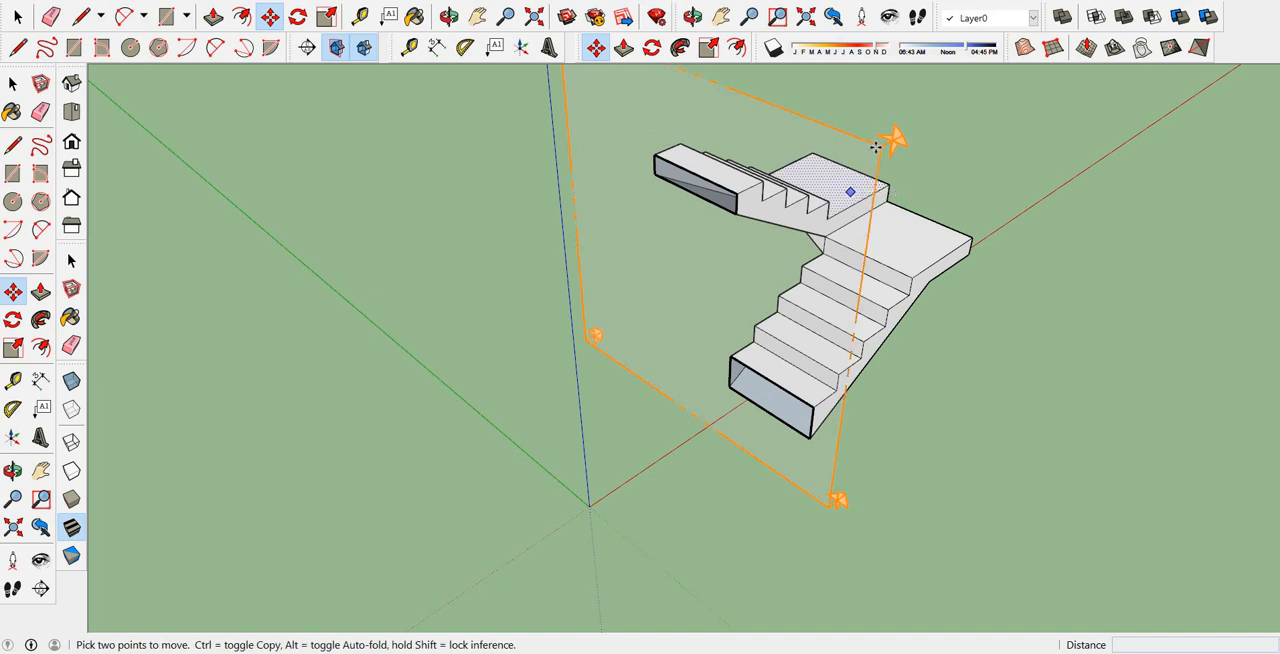
{"action": "left_click", "coordinate": [875, 147]}
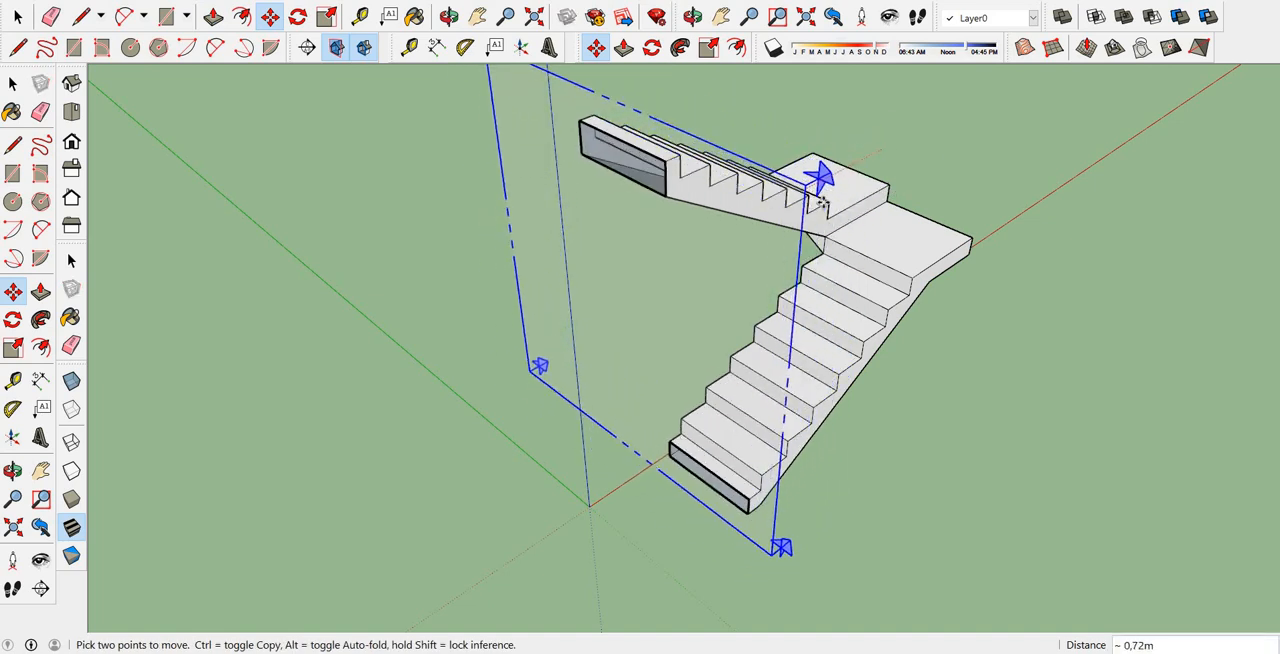
{"action": "left_click", "coordinate": [870, 172]}
{"action": "middle_click_drag", "start_coordinate": [866, 180], "coordinate": [843, 351]}
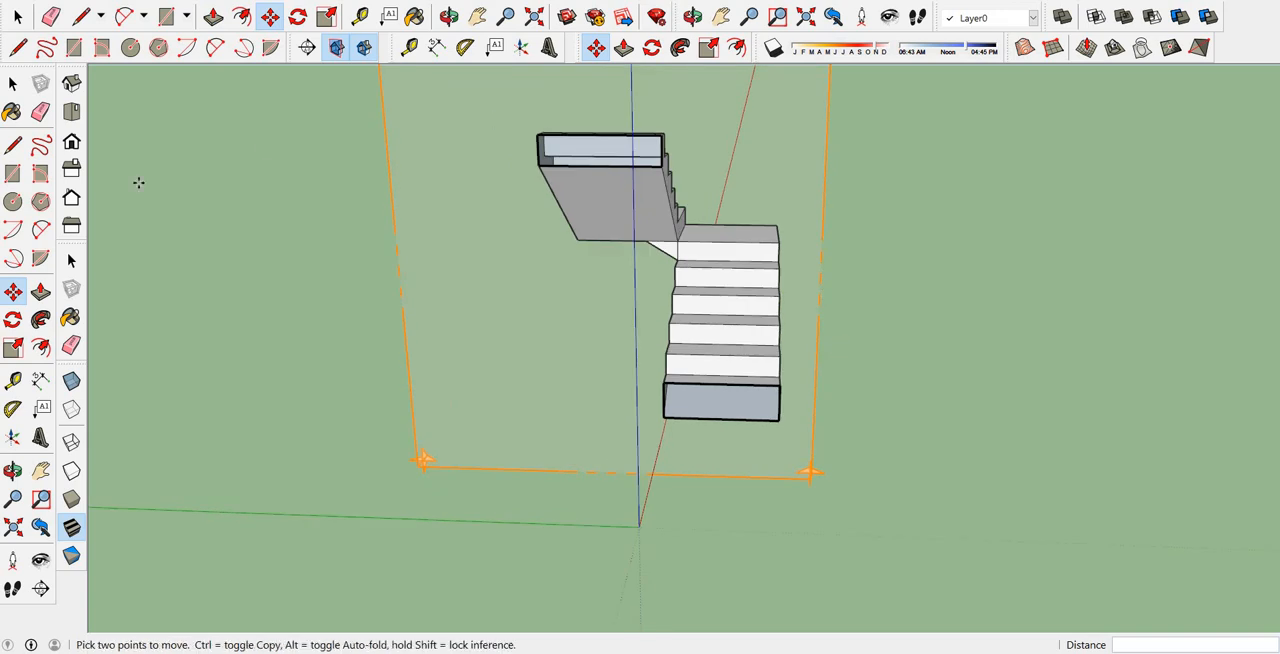
Compare the transverse cut across both flights with section CORTE BB in AutoCAD, and return to SketchUp facing the steps.
{"action": "middle_click_drag", "start_coordinate": [814, 304], "coordinate": [750, 290]}
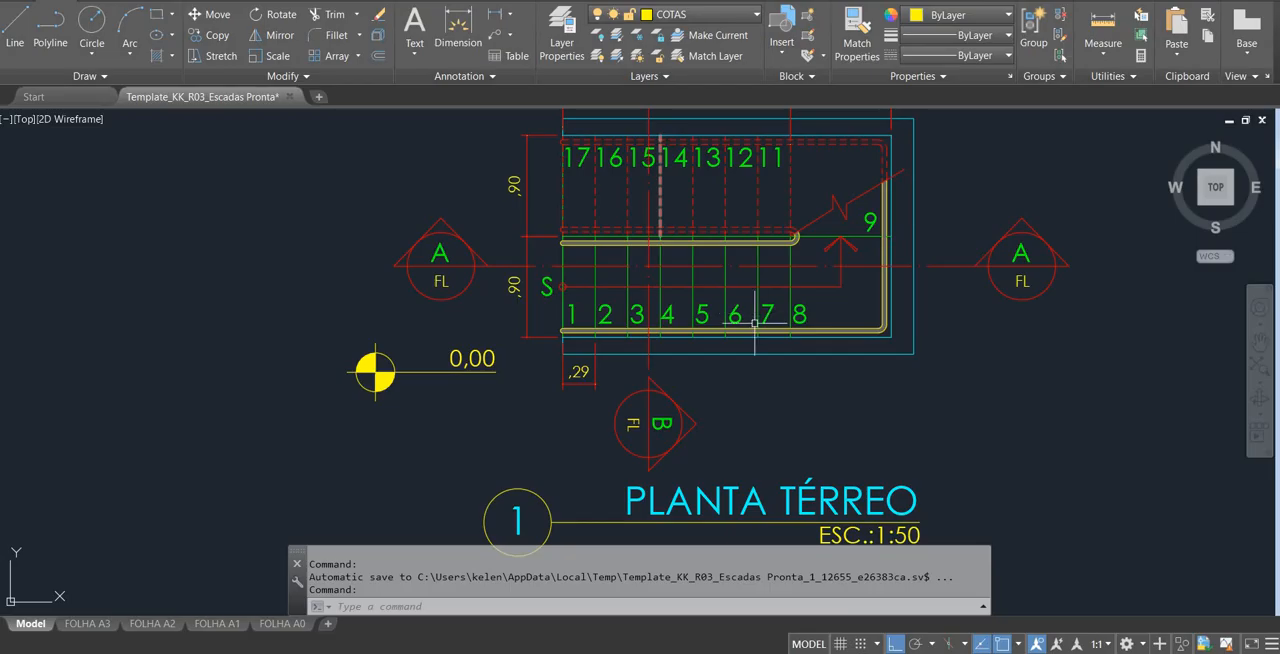
{"action": "scroll", "coordinate": [640, 300], "scroll_direction": "down", "scroll_amount": 3}
{"action": "scroll", "coordinate": [806, 350], "scroll_direction": "up", "scroll_amount": 5}
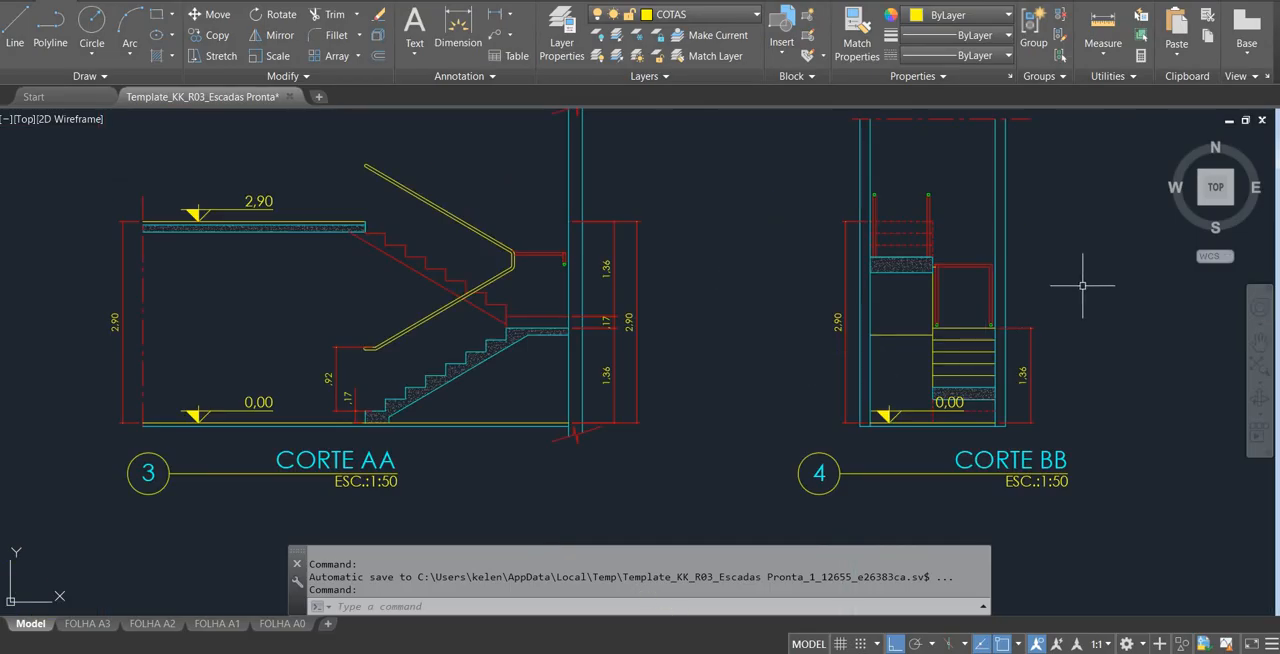
{"action": "middle_click_drag", "start_coordinate": [1082, 286], "coordinate": [937, 289]}
{"action": "scroll", "coordinate": [937, 289], "scroll_direction": "up", "scroll_amount": 2}
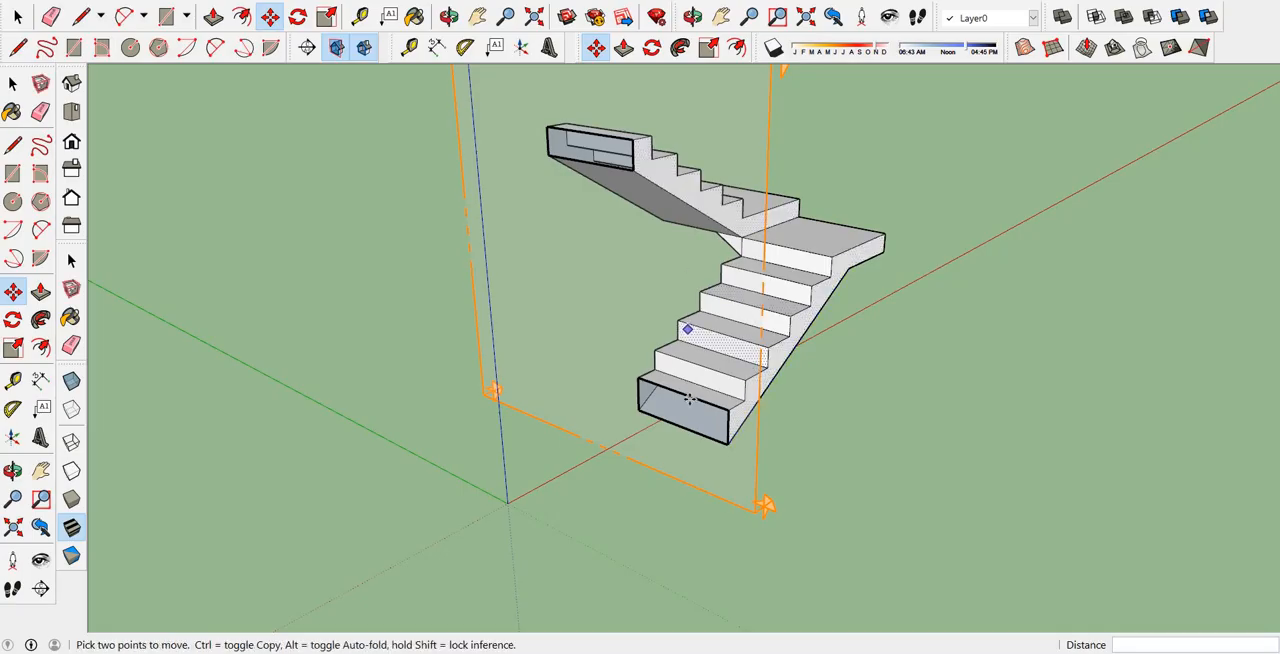
{"action": "middle_click_drag", "start_coordinate": [689, 398], "coordinate": [737, 403]}
{"action": "middle_click_drag", "start_coordinate": [649, 403], "coordinate": [773, 392]}
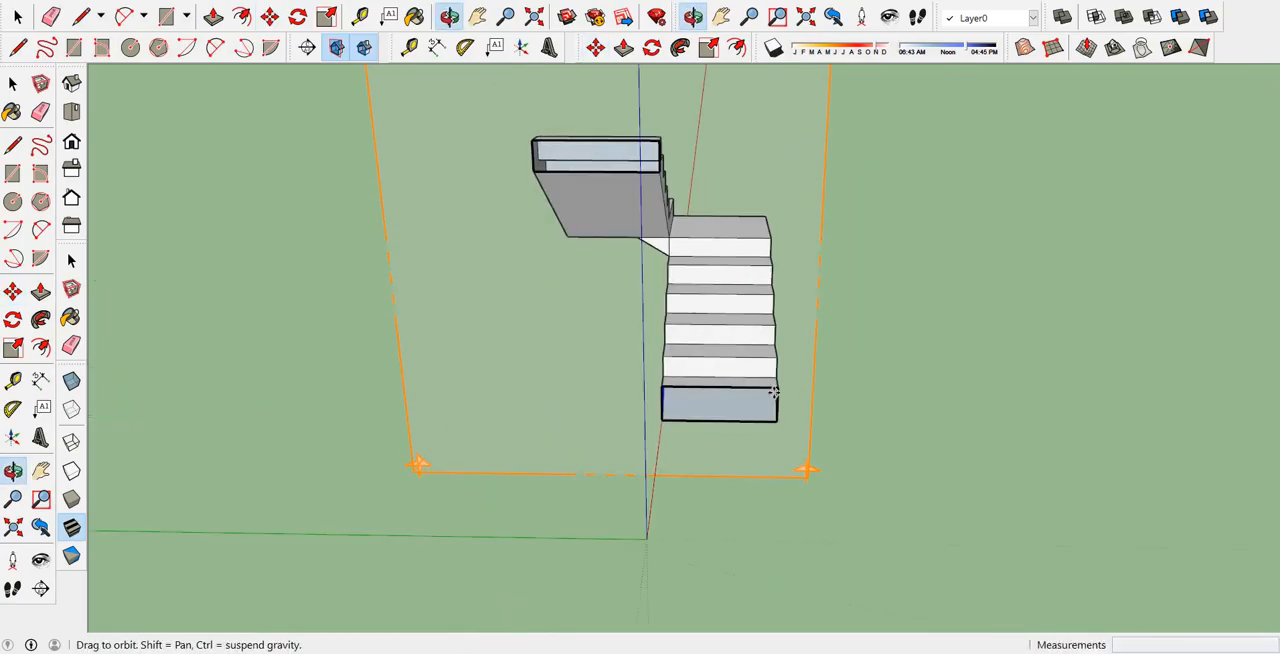
{"action": "middle_click_drag", "start_coordinate": [574, 366], "coordinate": [610, 320]}
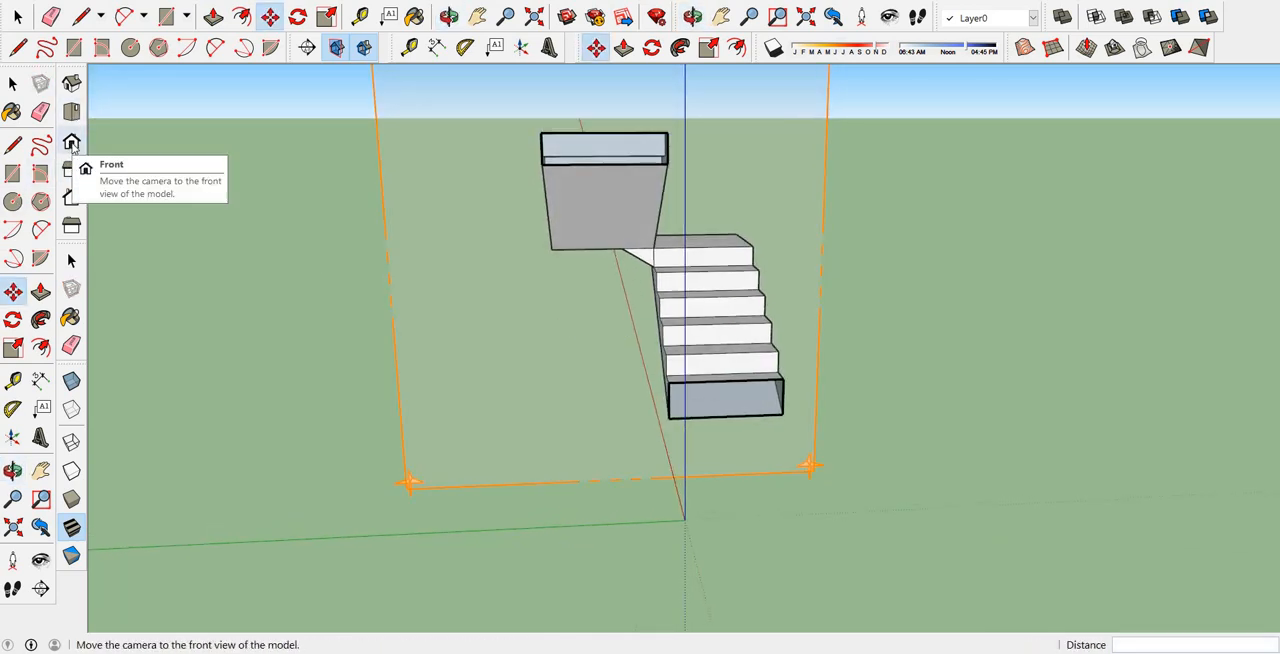
Set the model to the left standard view, facing the cut, and check it against CORTE BB in AutoCAD before returning to SketchUp.
{"action": "left_click", "coordinate": [71, 142]}
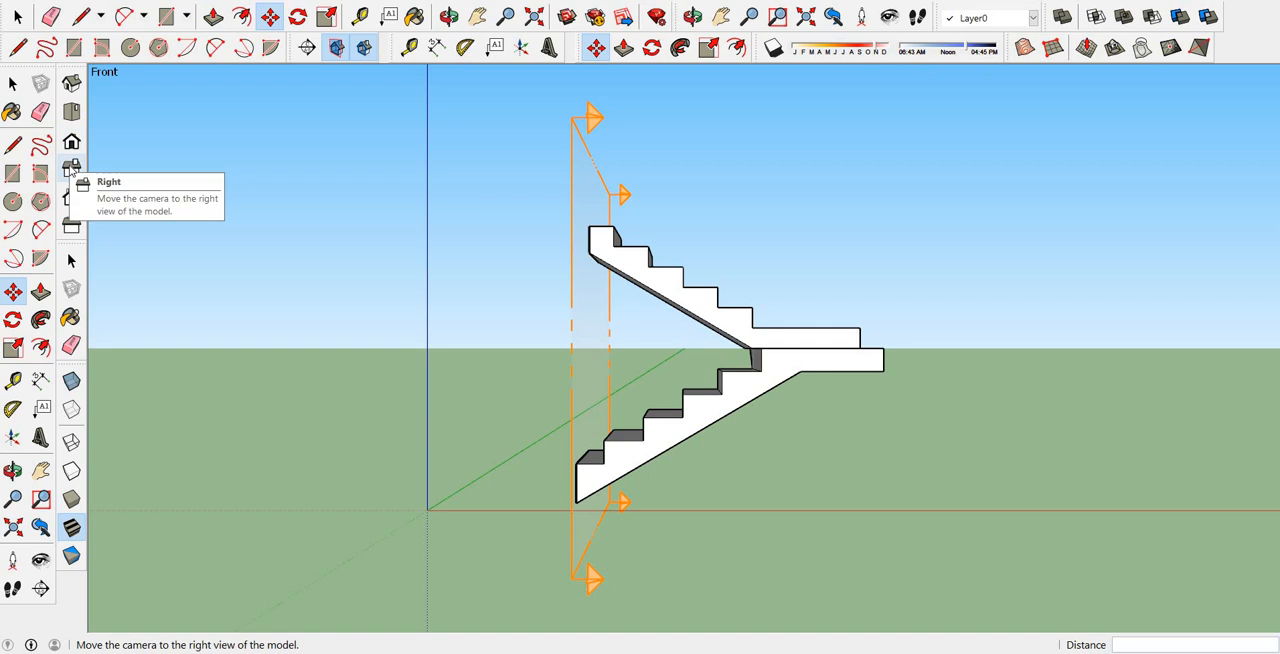
{"action": "left_click", "coordinate": [71, 169]}
{"action": "left_click", "coordinate": [71, 198]}
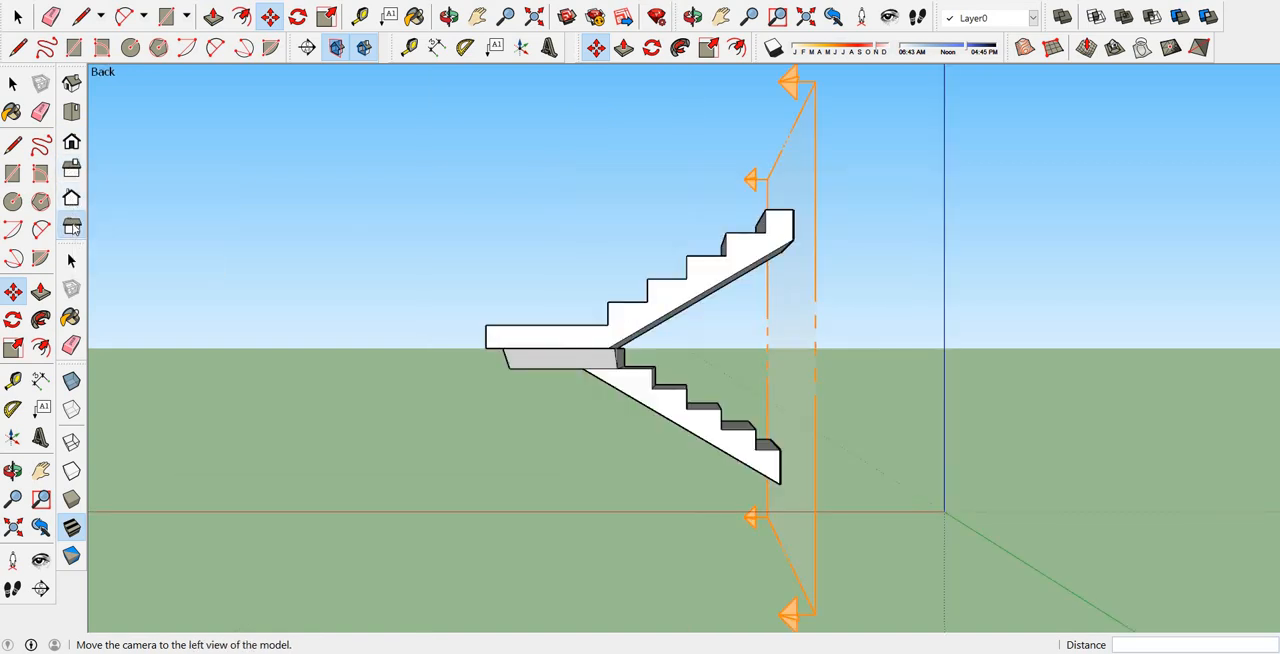
{"action": "left_click", "coordinate": [71, 226]}
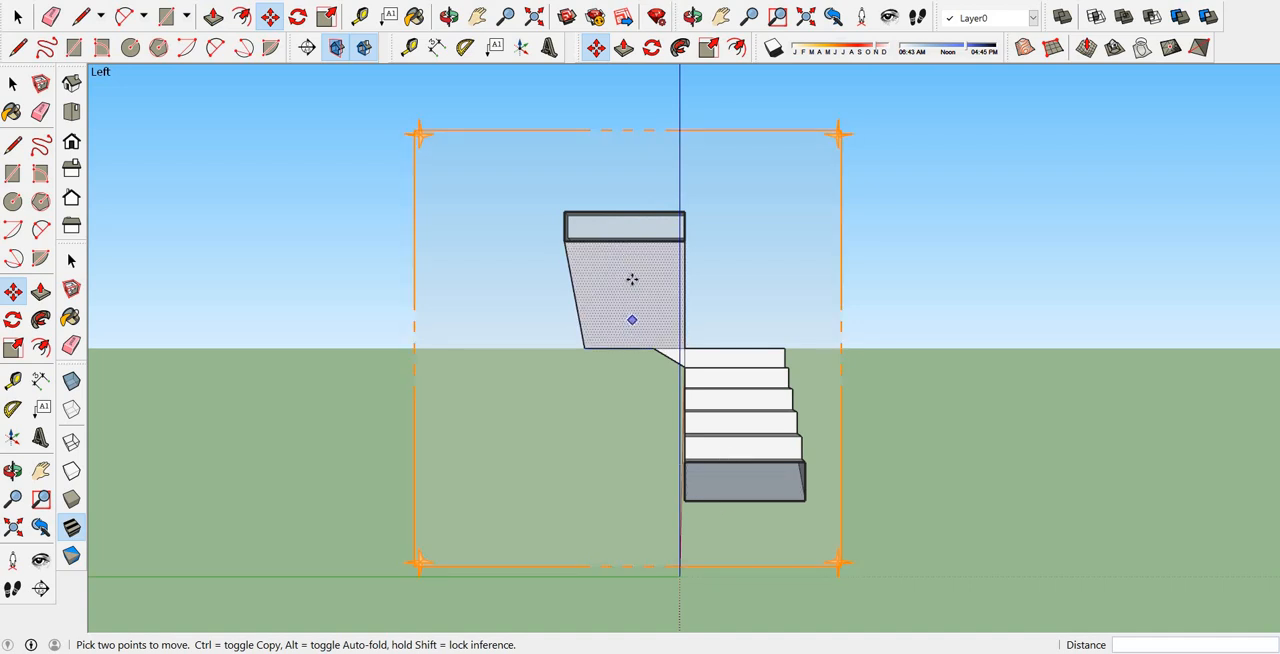
{"action": "key", "text": "alt+Tab"}
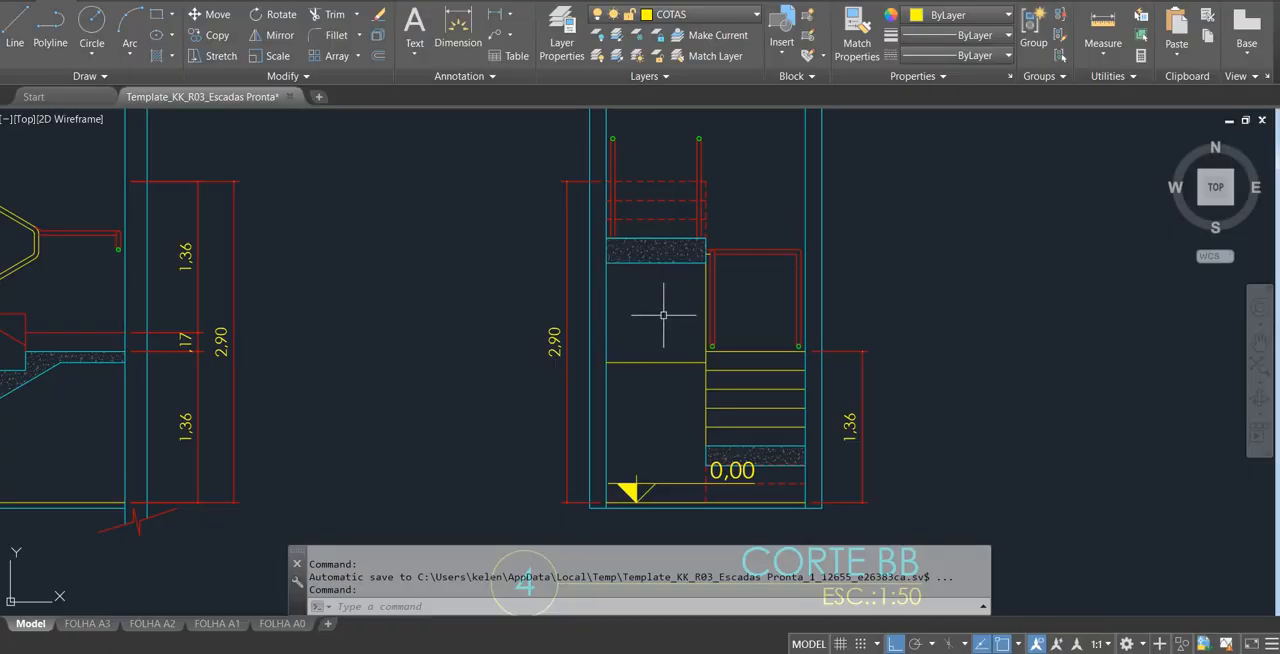
{"action": "key", "text": "alt+Tab"}
Examine the lower flight's cut face and its counterpart in CORTE BB in AutoCAD.
{"action": "mouse_move", "coordinate": [551, 289]}
{"action": "middle_mouse_down"}
{"action": "mouse_move", "coordinate": [749, 323]}
{"action": "mouse_move", "coordinate": [865, 323]}
{"action": "mouse_move", "coordinate": [610, 297]}
{"action": "mouse_move", "coordinate": [543, 277]}
{"action": "middle_mouse_up"}
{"action": "key", "text": "m"}
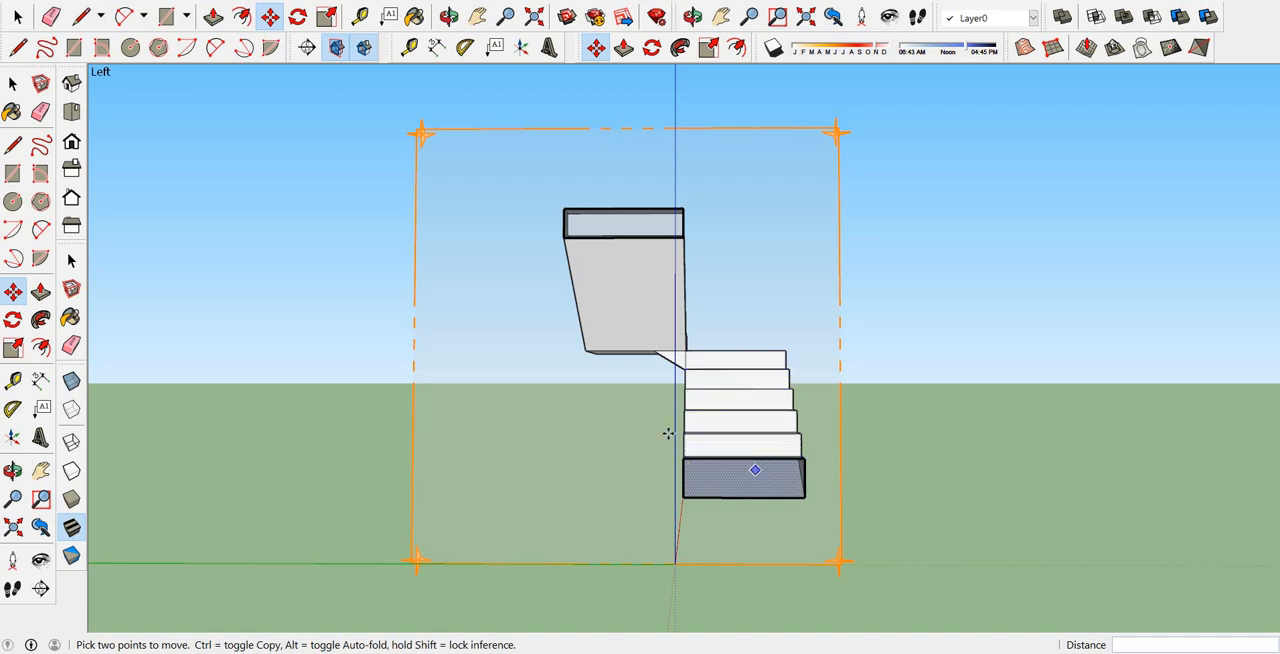
{"action": "middle_click_drag", "start_coordinate": [857, 471], "coordinate": [771, 463]}
{"action": "key", "text": "m"}
{"action": "scroll", "coordinate": [775, 470], "scroll_direction": "up", "scroll_amount": 3}
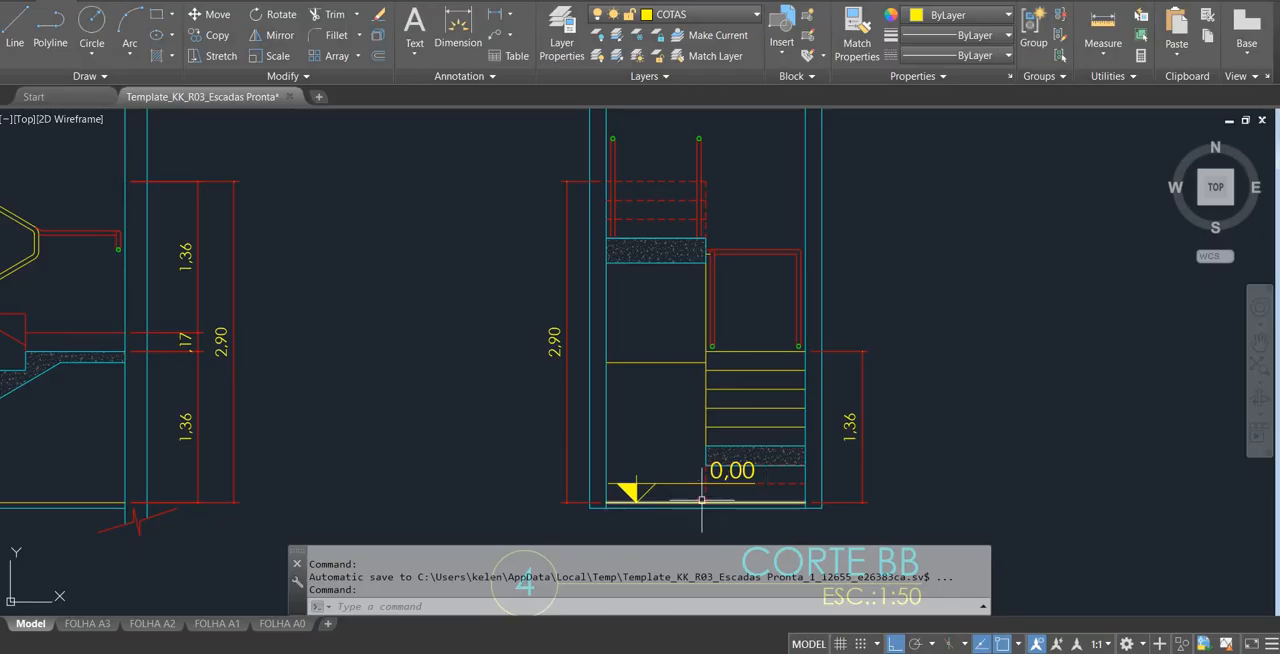
{"action": "scroll", "coordinate": [752, 447], "scroll_direction": "up", "scroll_amount": 8}
{"action": "scroll", "coordinate": [743, 470], "scroll_direction": "down", "scroll_amount": 5}
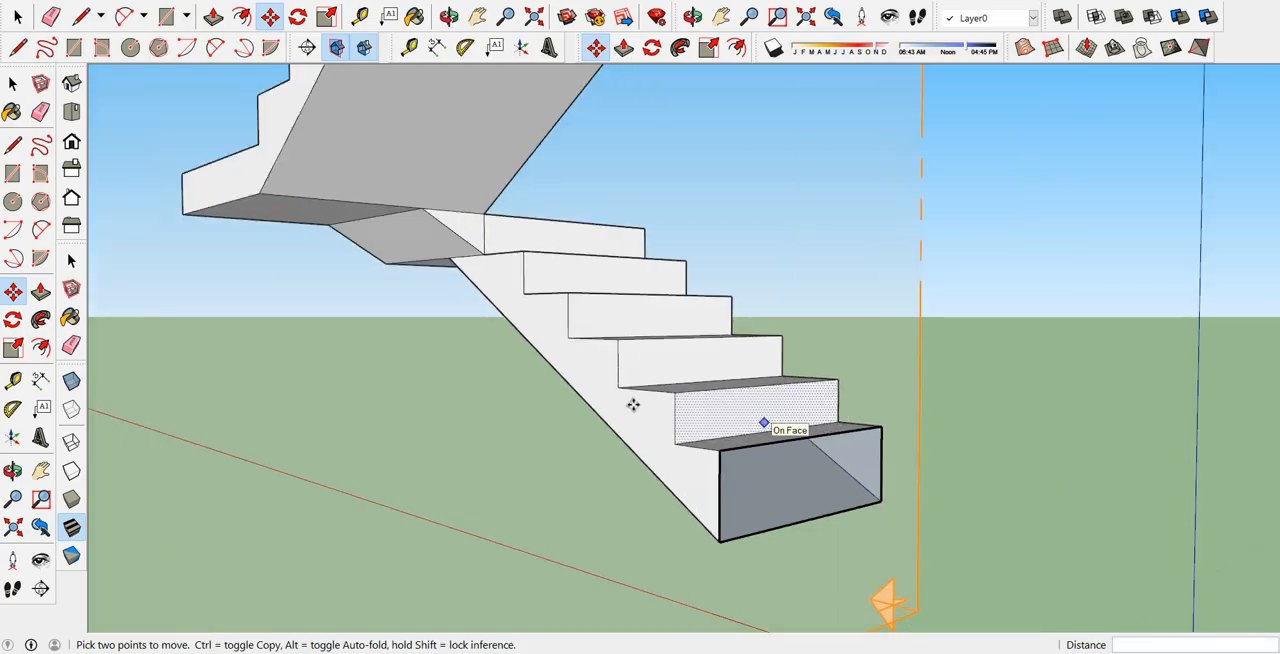
Inspect the cut faces of the lower and upper flights up close from both sides in SketchUp.
{"action": "scroll", "coordinate": [697, 417], "scroll_direction": "up", "scroll_amount": 1}
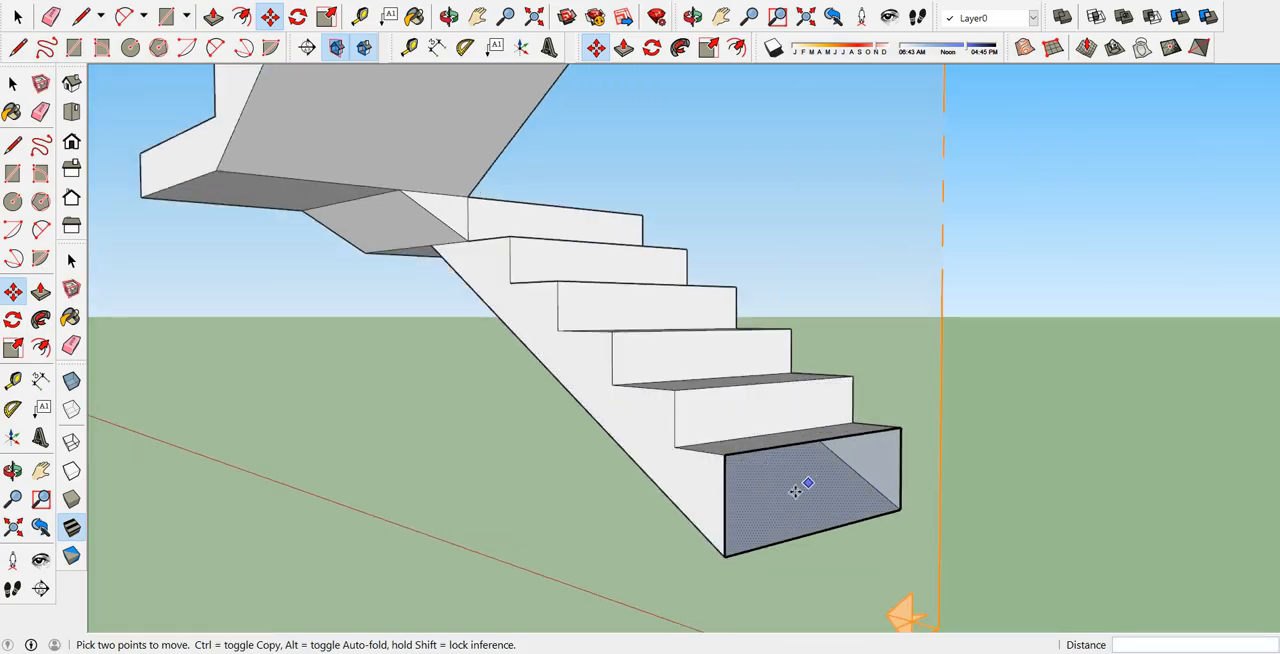
{"action": "mouse_move", "coordinate": [795, 490]}
{"action": "middle_mouse_down"}
{"action": "mouse_move", "coordinate": [723, 300]}
{"action": "mouse_move", "coordinate": [737, 328]}
{"action": "mouse_move", "coordinate": [647, 246]}
{"action": "mouse_move", "coordinate": [647, 177]}
{"action": "mouse_move", "coordinate": [640, 204]}
{"action": "middle_mouse_up"}
{"action": "scroll", "coordinate": [647, 246], "scroll_direction": "up", "scroll_amount": 2}
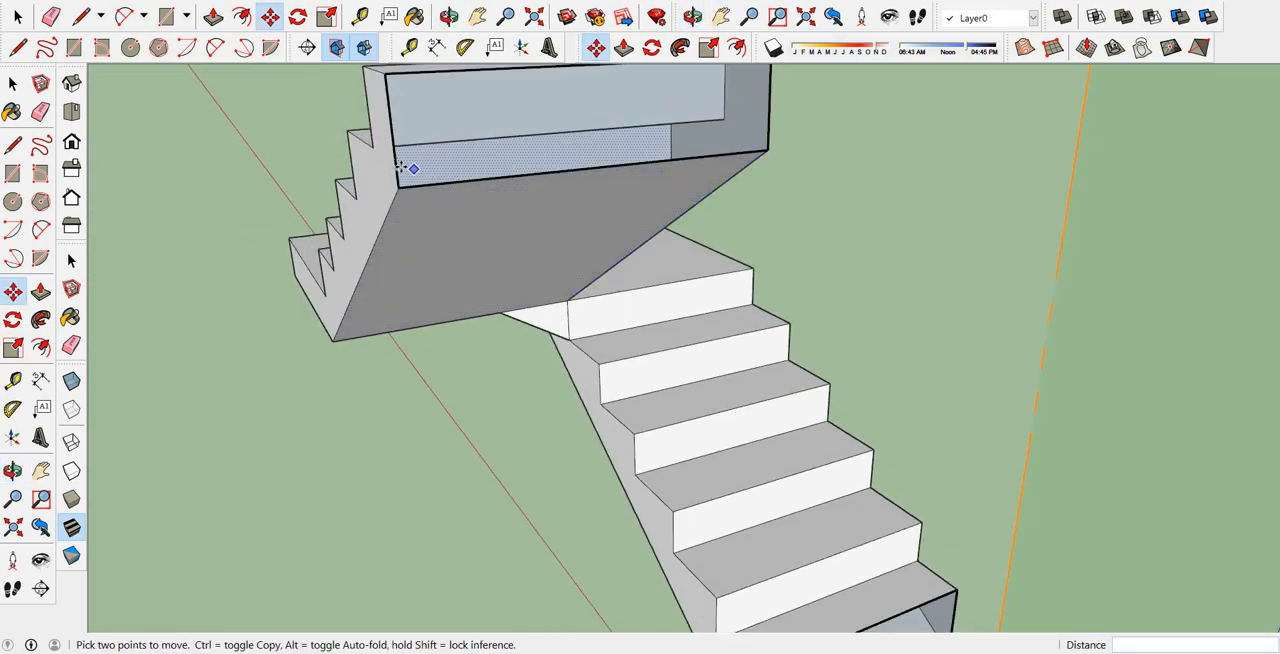
{"action": "scroll", "coordinate": [517, 259], "scroll_direction": "down", "scroll_amount": 3}
{"action": "scroll", "coordinate": [608, 257], "scroll_direction": "down", "scroll_amount": 3}
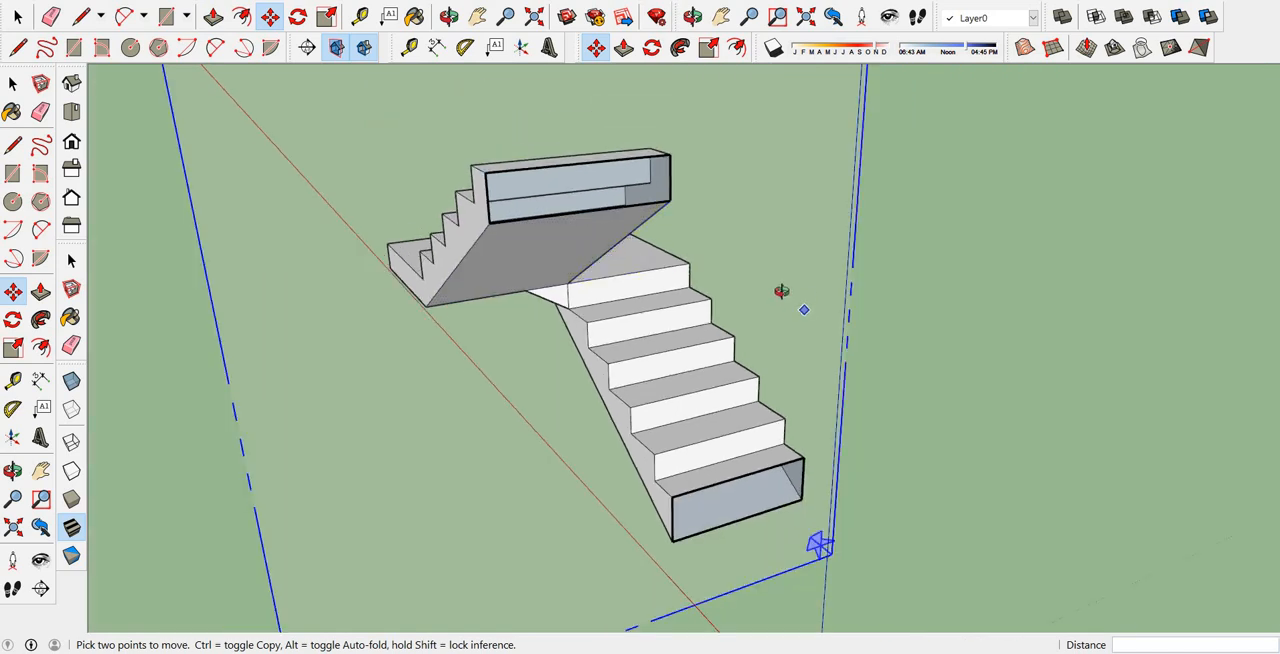
{"action": "mouse_move", "coordinate": [780, 291]}
{"action": "middle_mouse_down"}
{"action": "mouse_move", "coordinate": [536, 204]}
{"action": "mouse_move", "coordinate": [377, 249]}
{"action": "middle_mouse_up"}
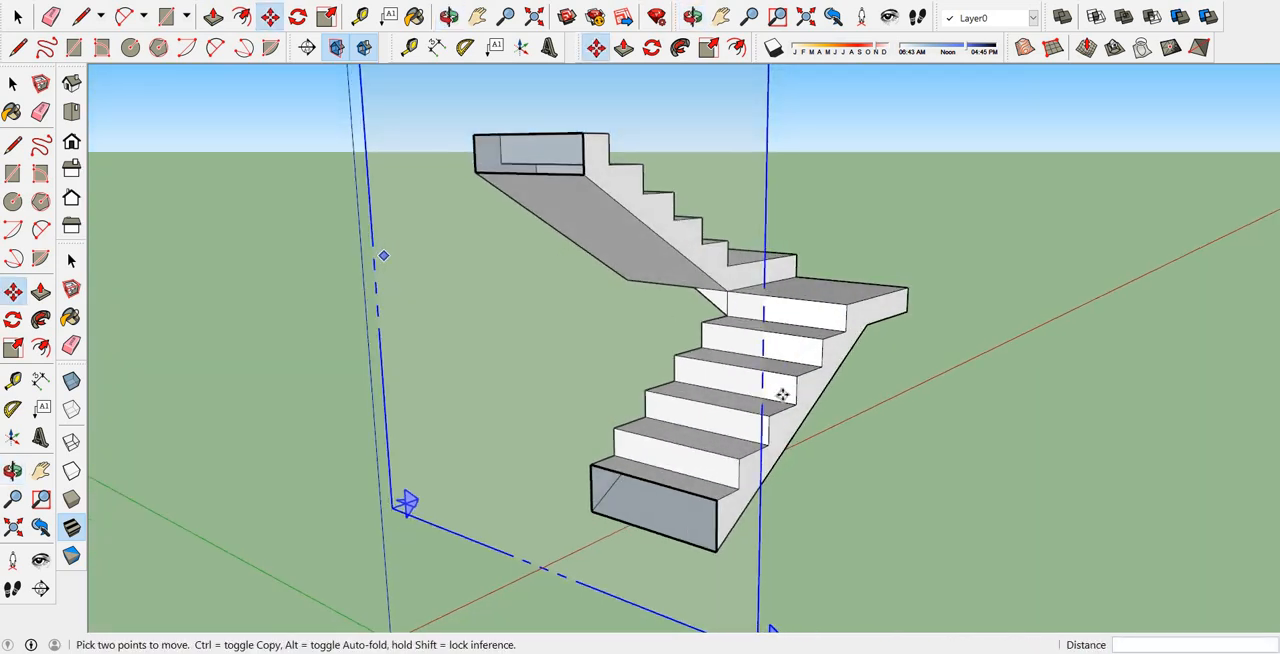
{"action": "scroll", "coordinate": [783, 415], "scroll_direction": "up", "scroll_amount": 1}
{"action": "scroll", "coordinate": [783, 415], "scroll_direction": "down", "scroll_amount": 2}
{"action": "mouse_move", "coordinate": [699, 452]}
{"action": "middle_mouse_down"}
{"action": "mouse_move", "coordinate": [686, 449]}
{"action": "mouse_move", "coordinate": [960, 452]}
{"action": "middle_mouse_up"}
Switch to AutoCAD to examine the upper flight's cut slab in CORTE BB, and return to SketchUp to view the section plane's side.
{"action": "key", "text": "alt+Tab"}
{"action": "scroll", "coordinate": [797, 332], "scroll_direction": "down", "scroll_amount": 4}
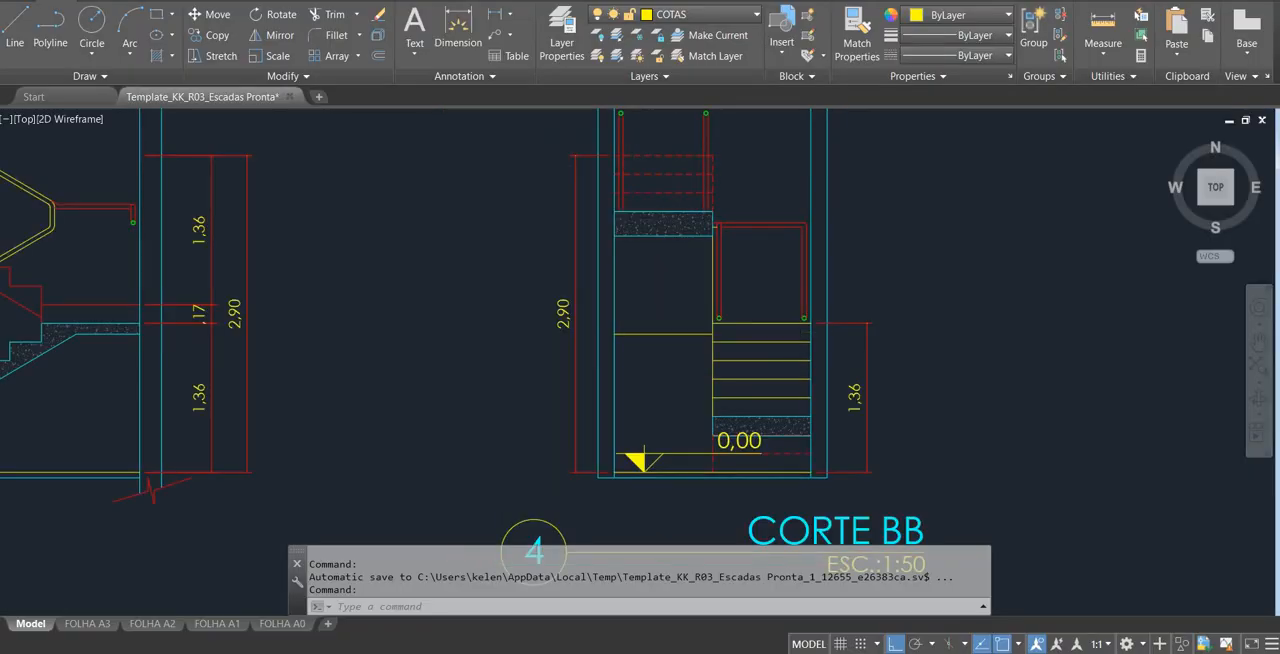
{"action": "scroll", "coordinate": [790, 380], "scroll_direction": "up", "scroll_amount": 2}
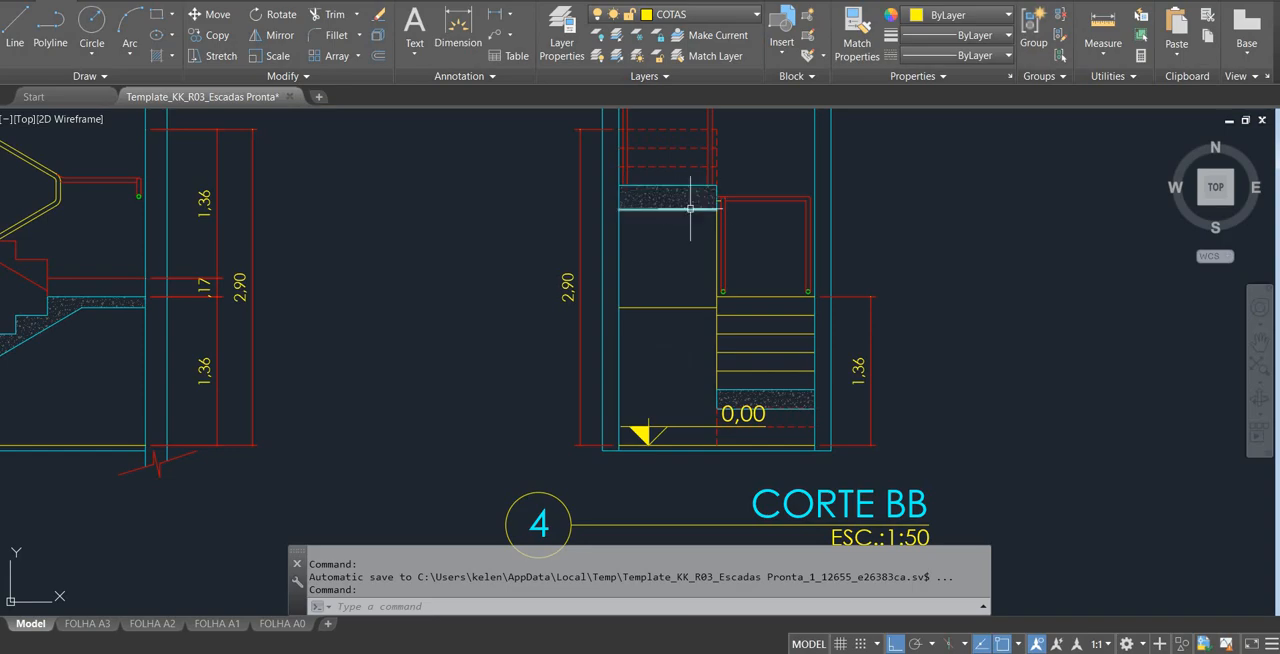
{"action": "key", "text": "alt+Tab"}
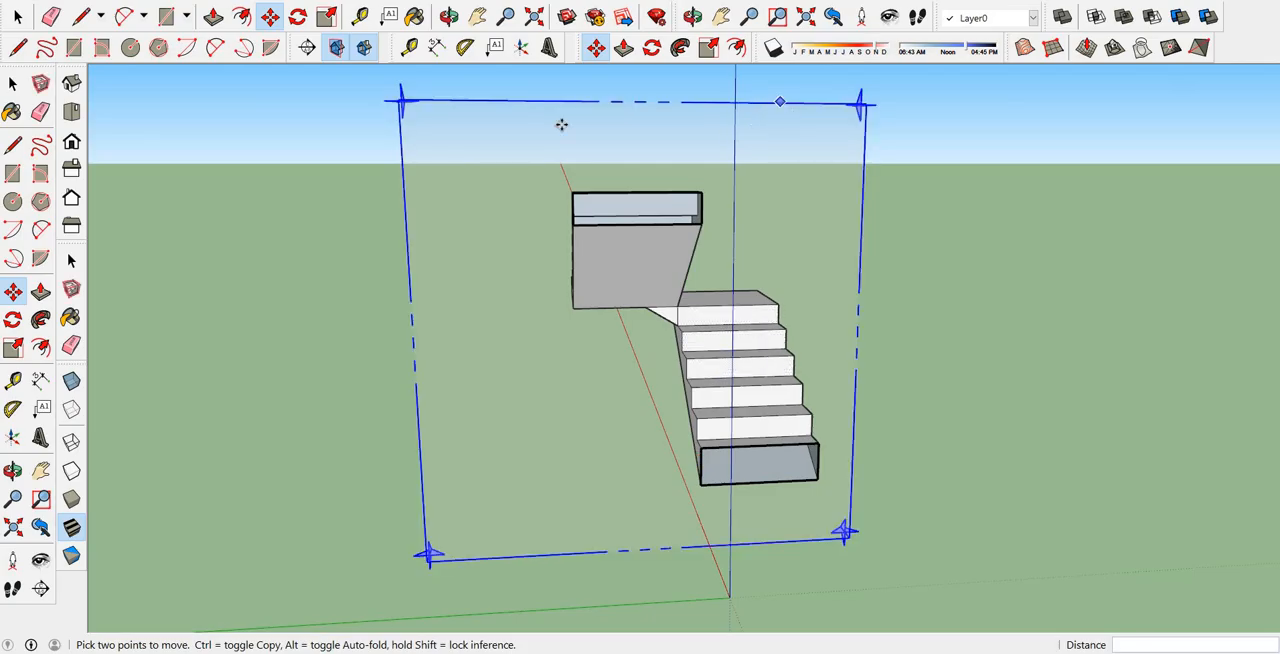
{"action": "middle_click_drag", "start_coordinate": [746, 188], "coordinate": [697, 183]}
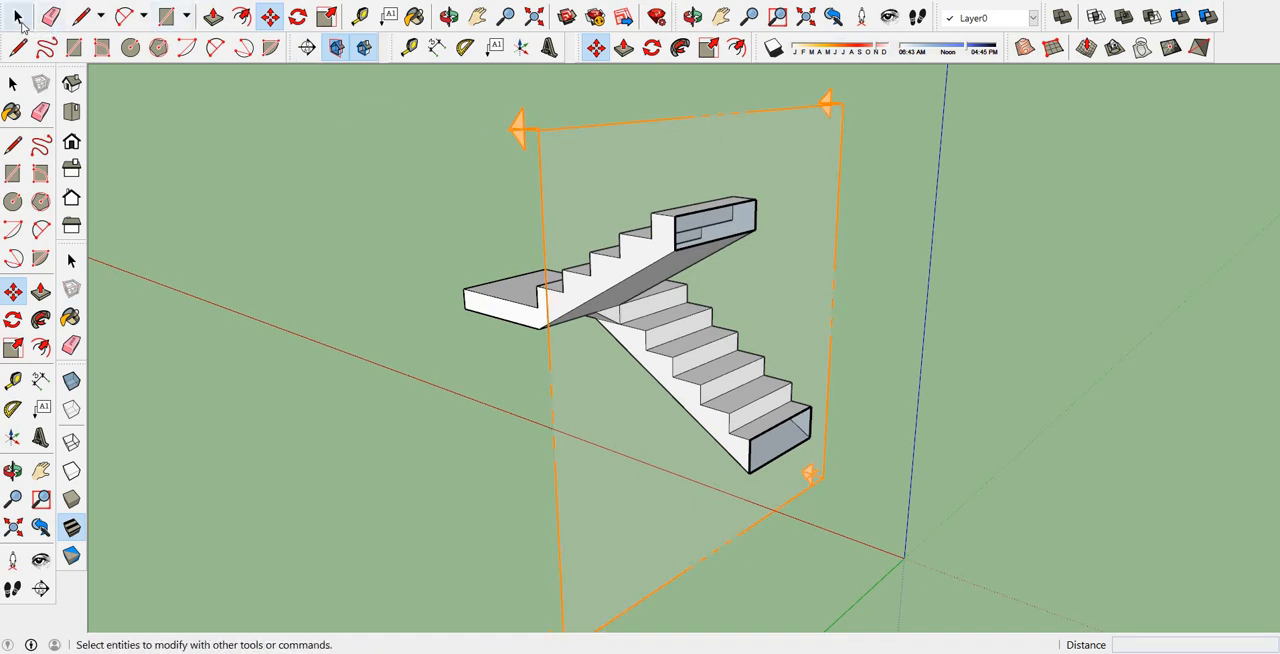
Move the transverse section plane about 1.70 m towards the landing and back along the flights to show the cut at different positions.
{"action": "key", "text": "space"}
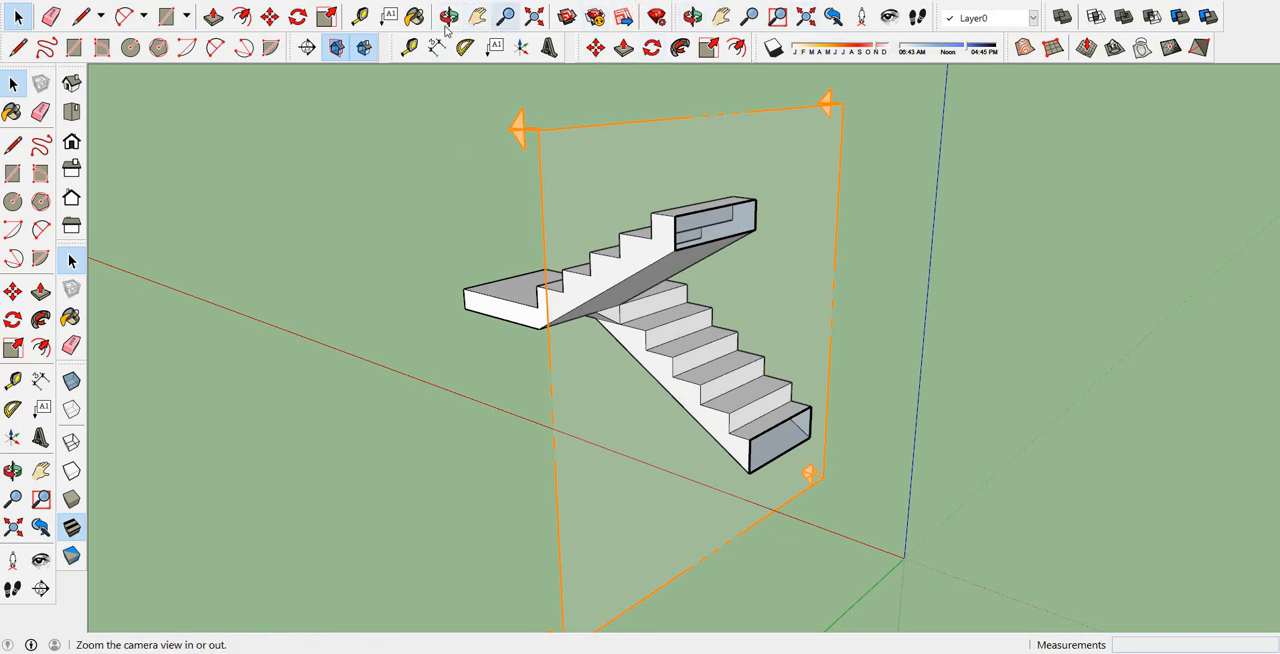
{"action": "left_click", "coordinate": [270, 17]}
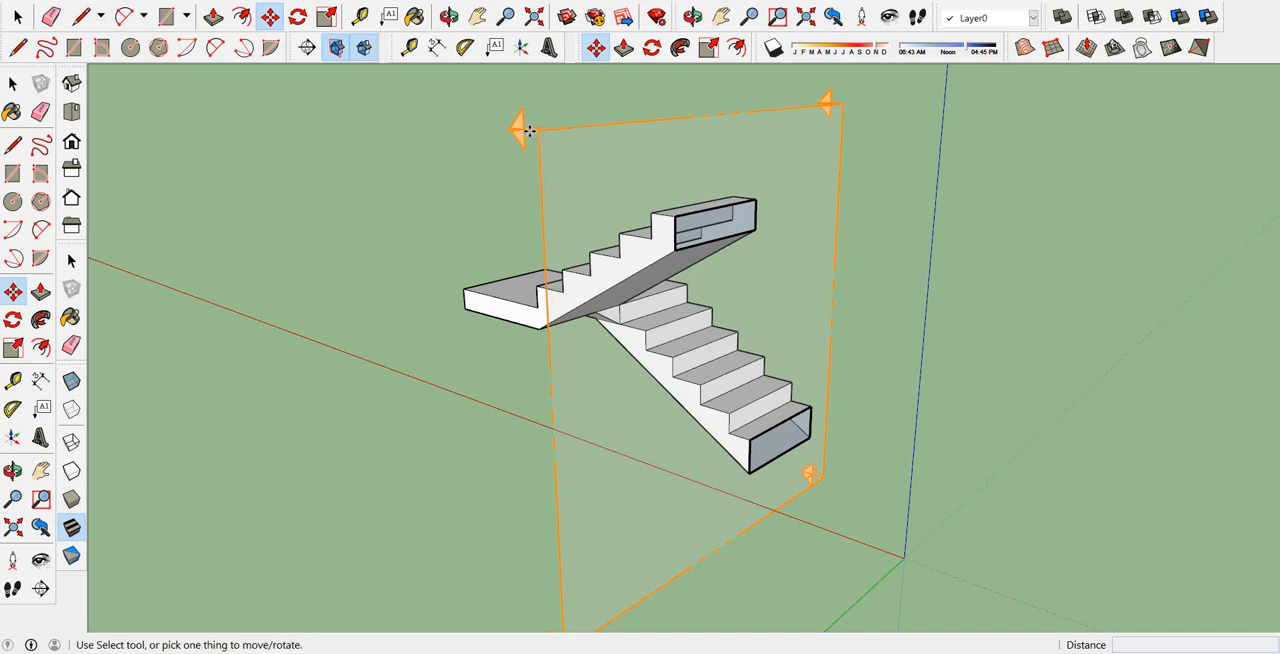
{"action": "left_click", "coordinate": [545, 130]}
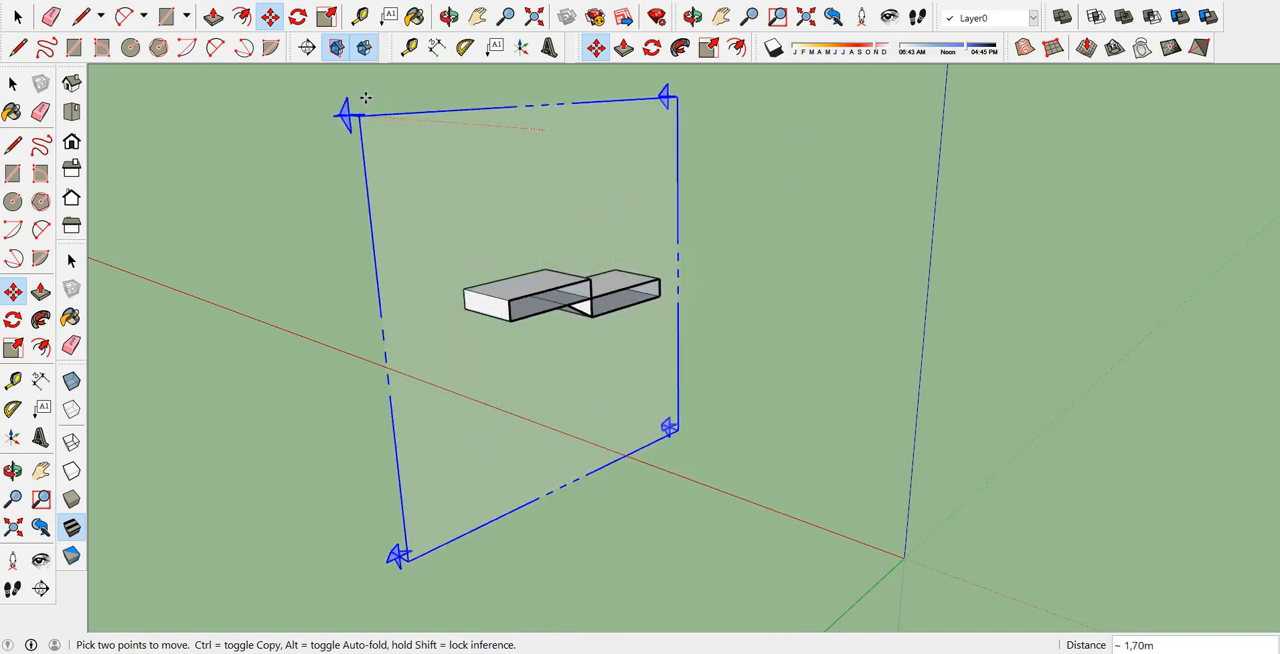
{"action": "left_click", "coordinate": [355, 107]}
{"action": "middle_click_drag", "start_coordinate": [330, 107], "coordinate": [543, 203]}
{"action": "left_click", "coordinate": [543, 203]}
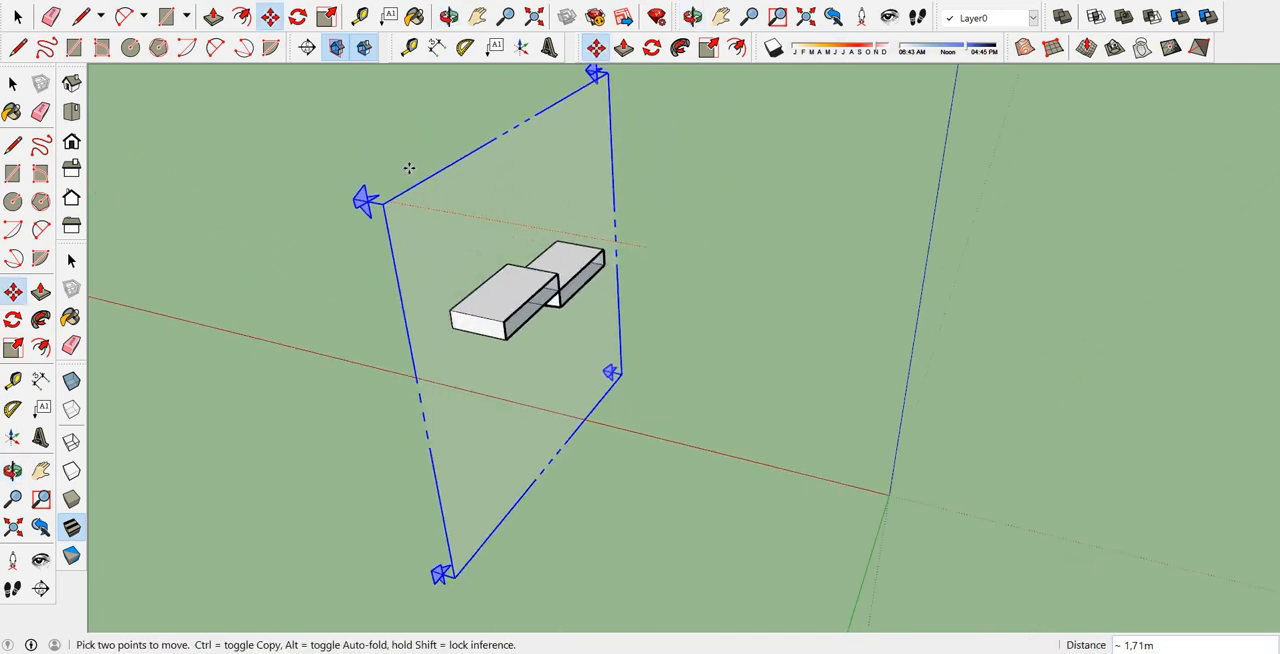
{"action": "left_click", "coordinate": [590, 205]}
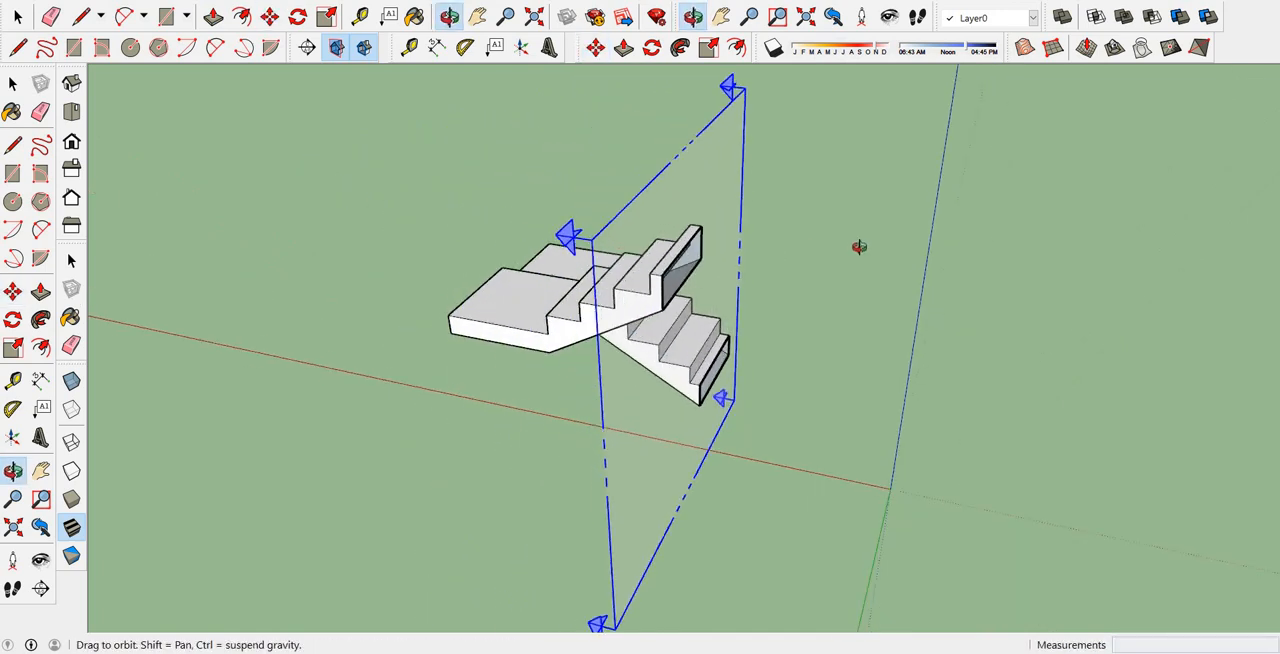
{"action": "middle_click_drag", "start_coordinate": [857, 249], "coordinate": [803, 240]}
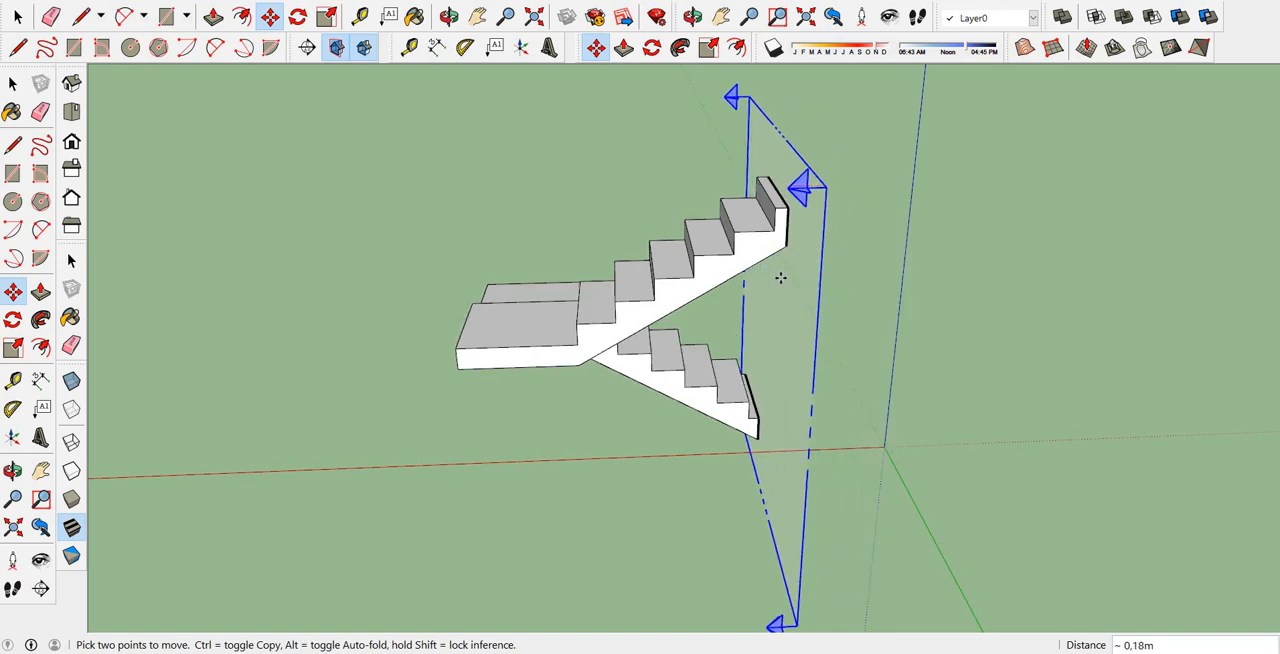
{"action": "left_click", "coordinate": [815, 290]}
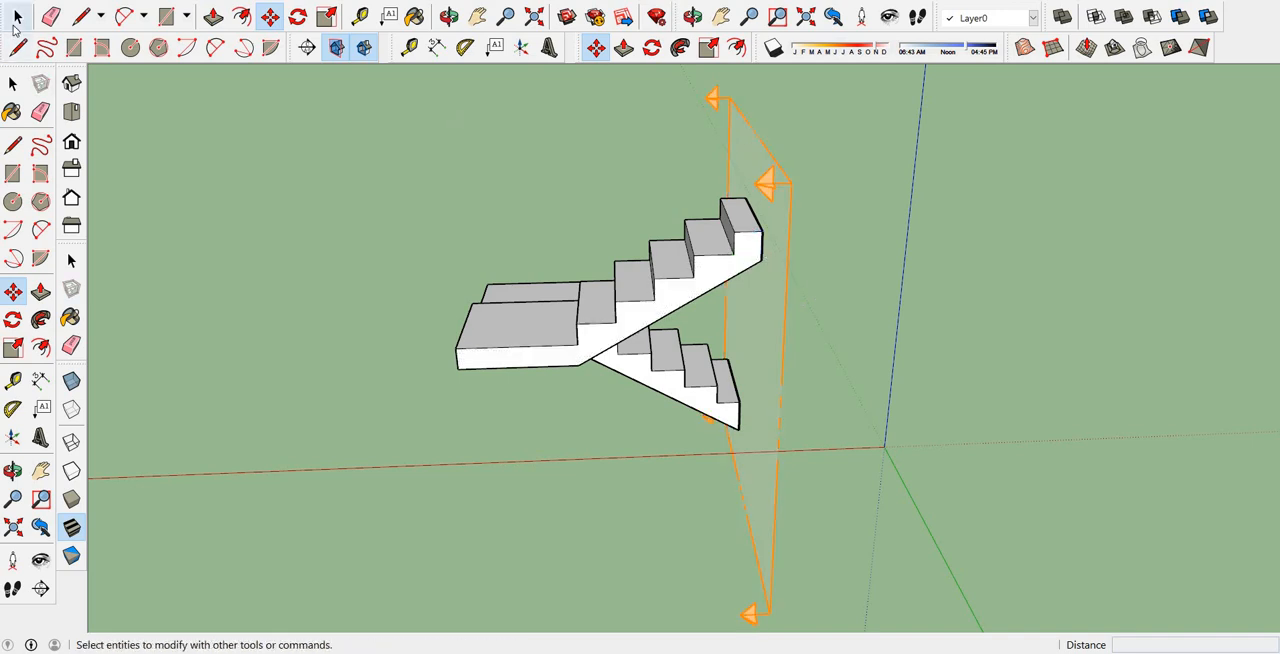
Delete the transverse section plane cutting both flights.
{"action": "left_click", "coordinate": [16, 22]}
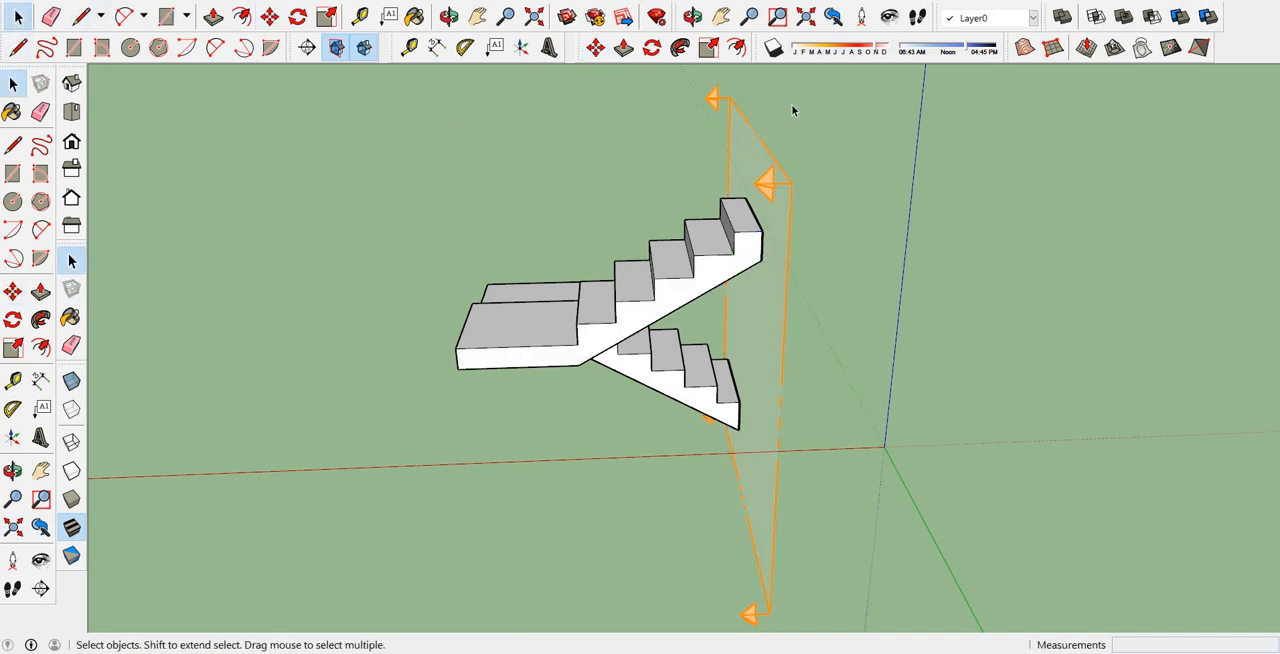
{"action": "left_click", "coordinate": [722, 105]}
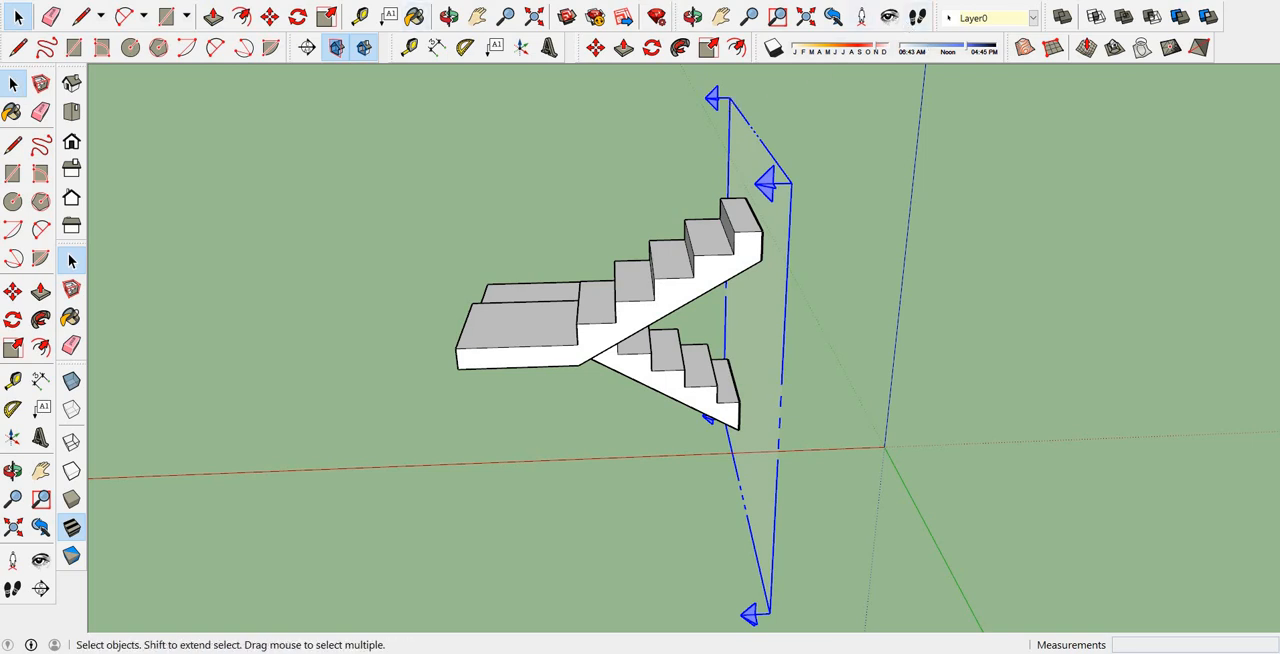
{"action": "middle_click_drag", "start_coordinate": [878, 328], "coordinate": [1070, 333]}
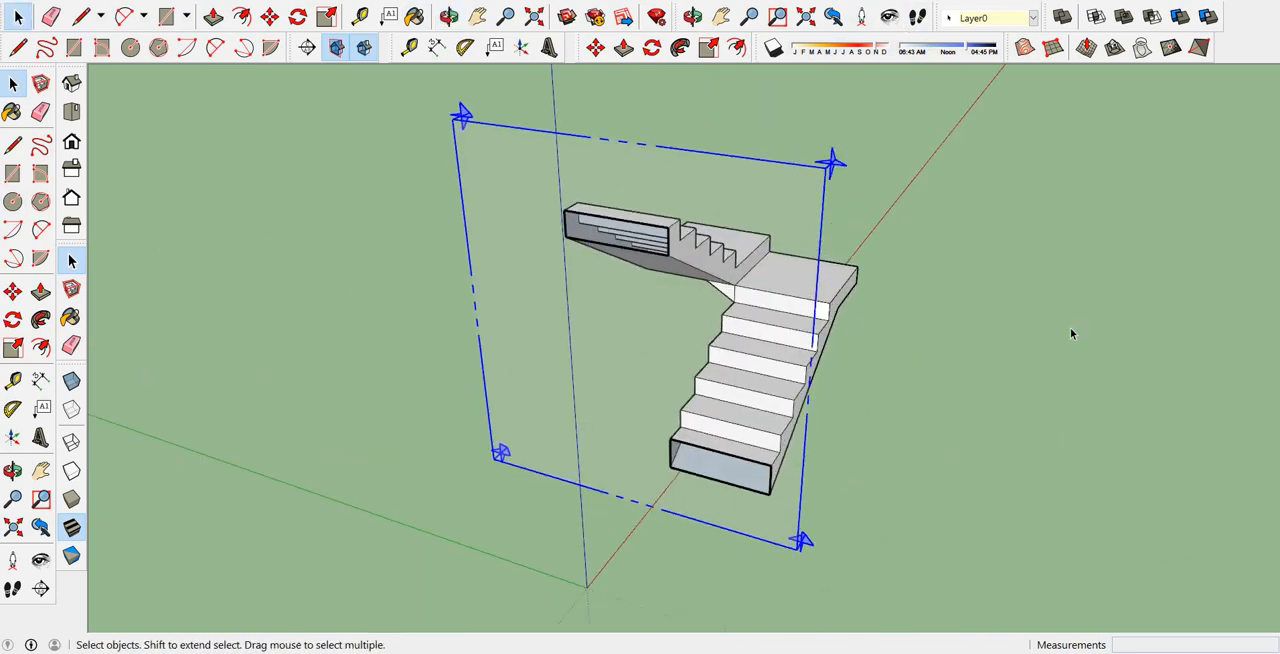
{"action": "middle_click_drag", "start_coordinate": [660, 343], "coordinate": [631, 207]}
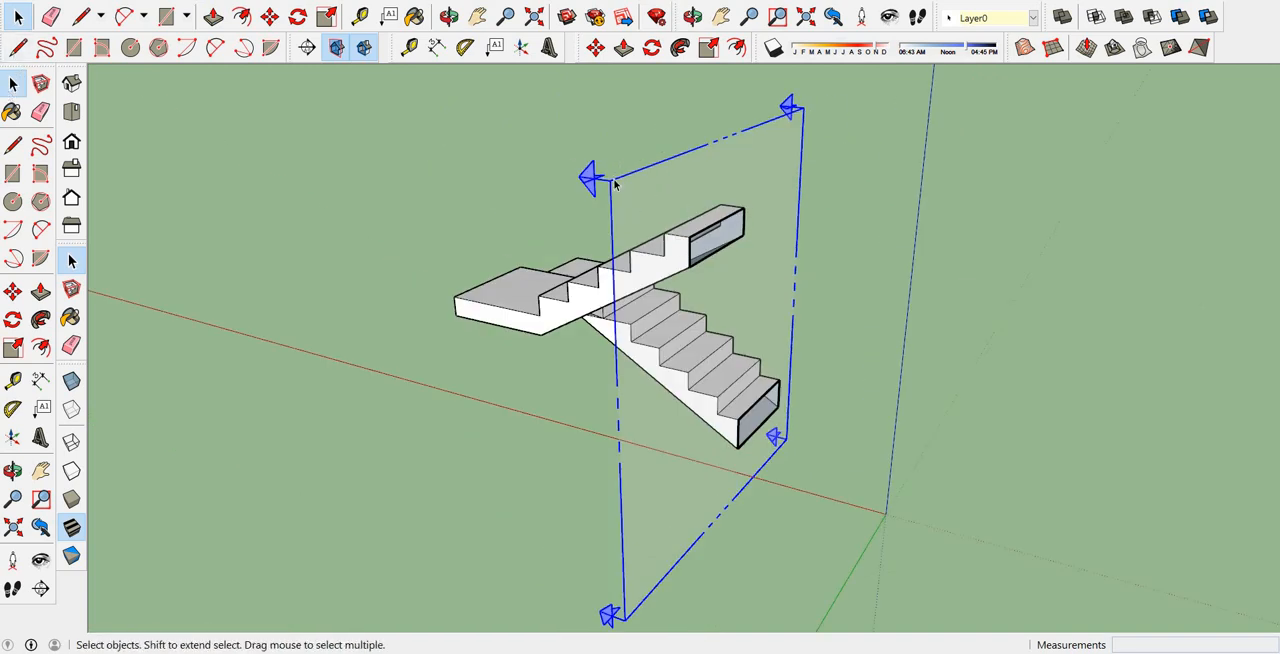
{"action": "key", "text": "Delete"}
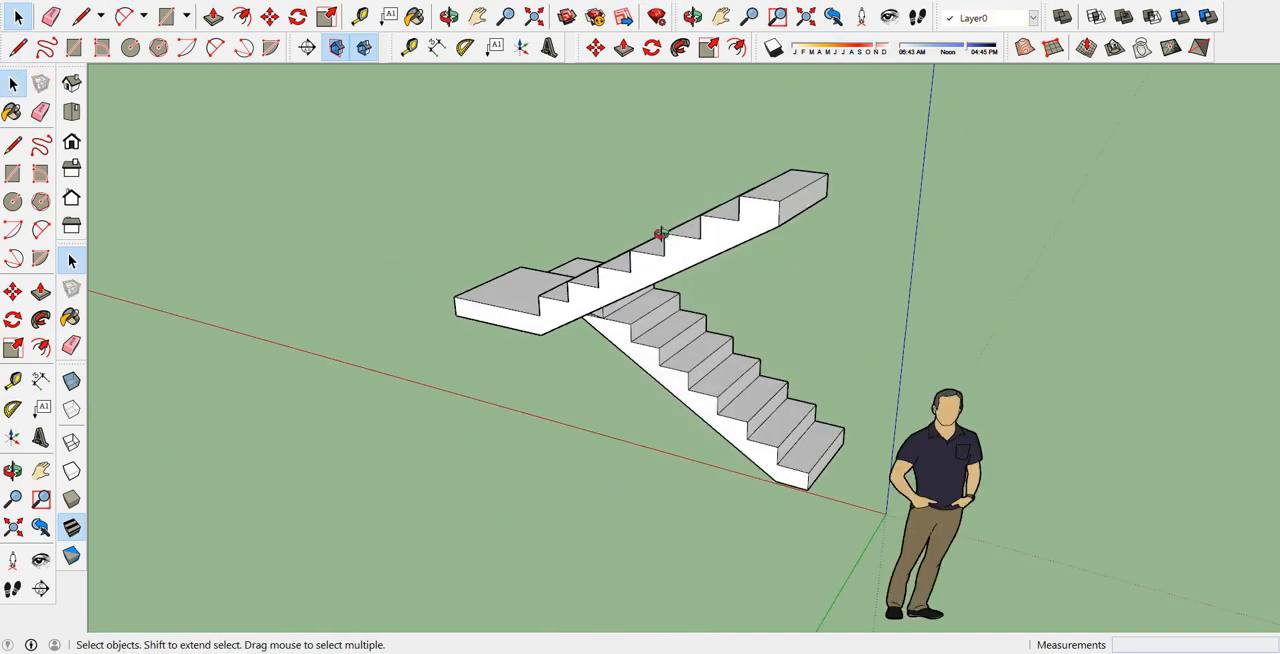
Place a lengthwise section plane on the upper flight's outer side face and view the cut from the landing end.
{"action": "middle_click_drag", "start_coordinate": [657, 232], "coordinate": [754, 223]}
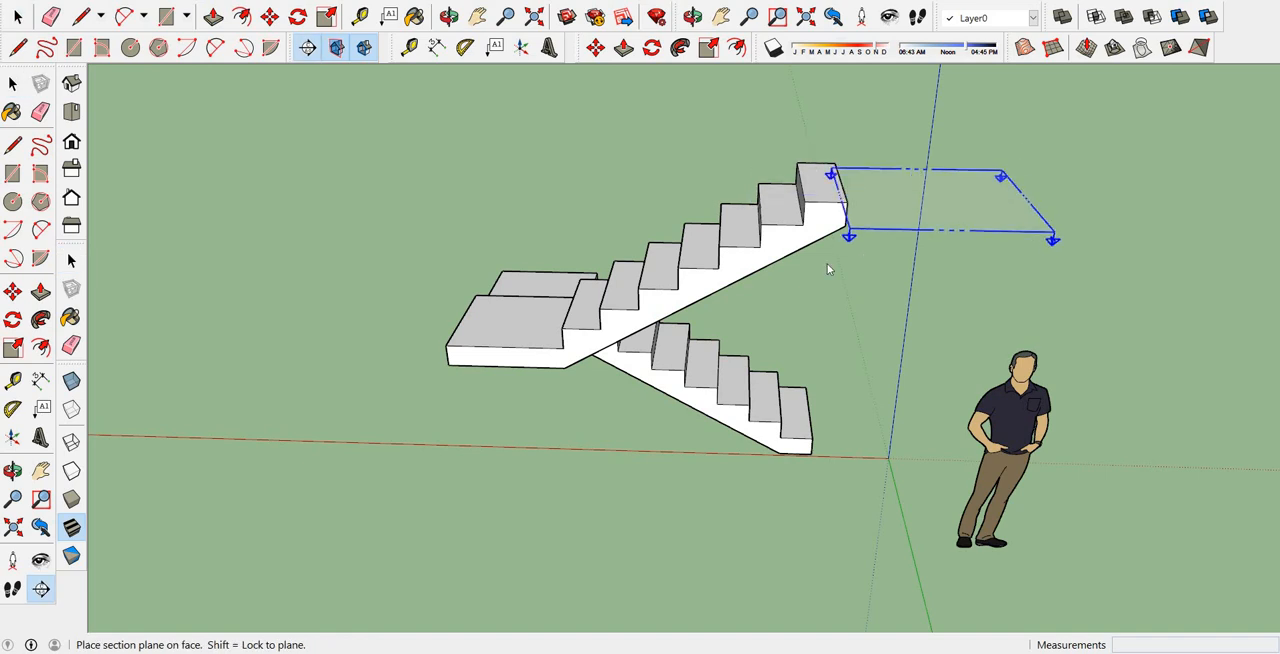
{"action": "left_click", "coordinate": [764, 250]}
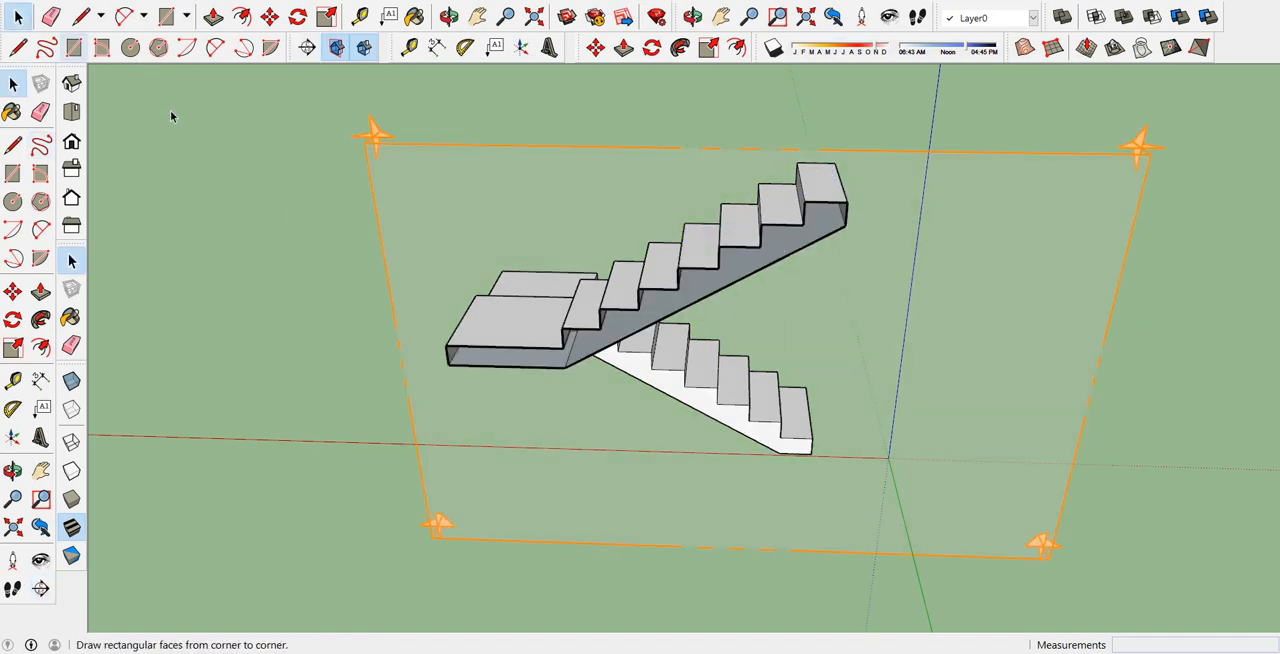
{"action": "middle_click_drag", "start_coordinate": [457, 209], "coordinate": [371, 96]}
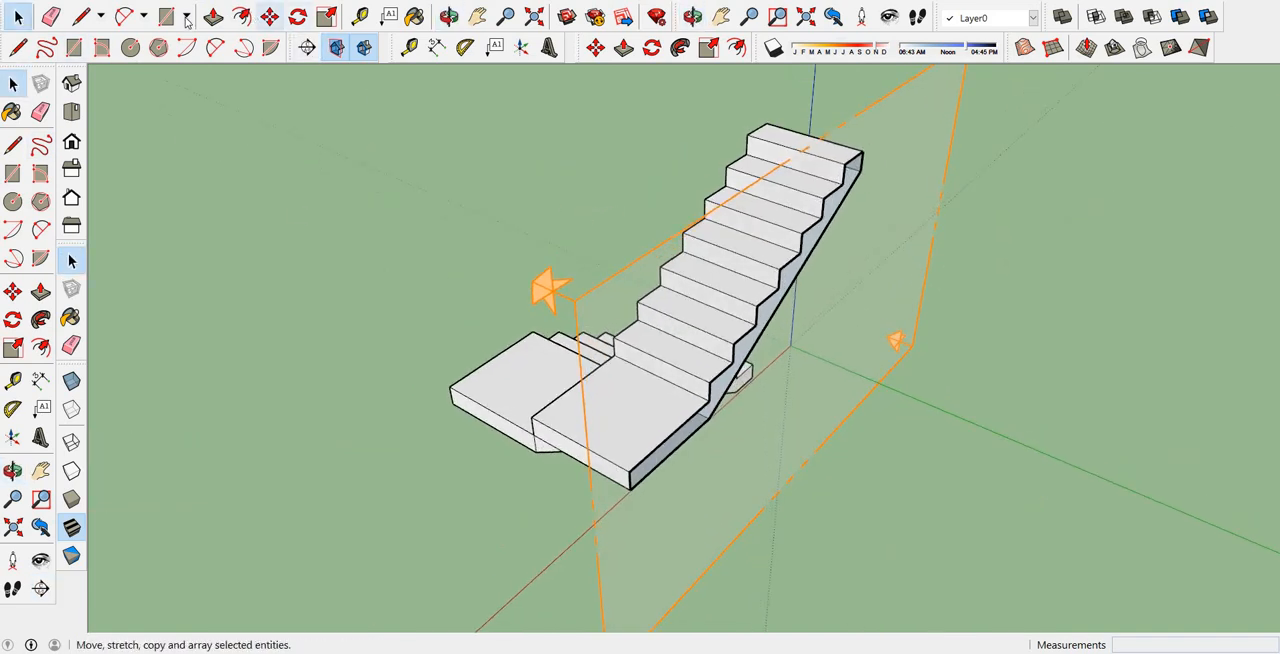
Move the lengthwise section plane about 0.19 m inward to cut along the upper flight and view its cut face.
{"action": "left_click", "coordinate": [270, 17]}
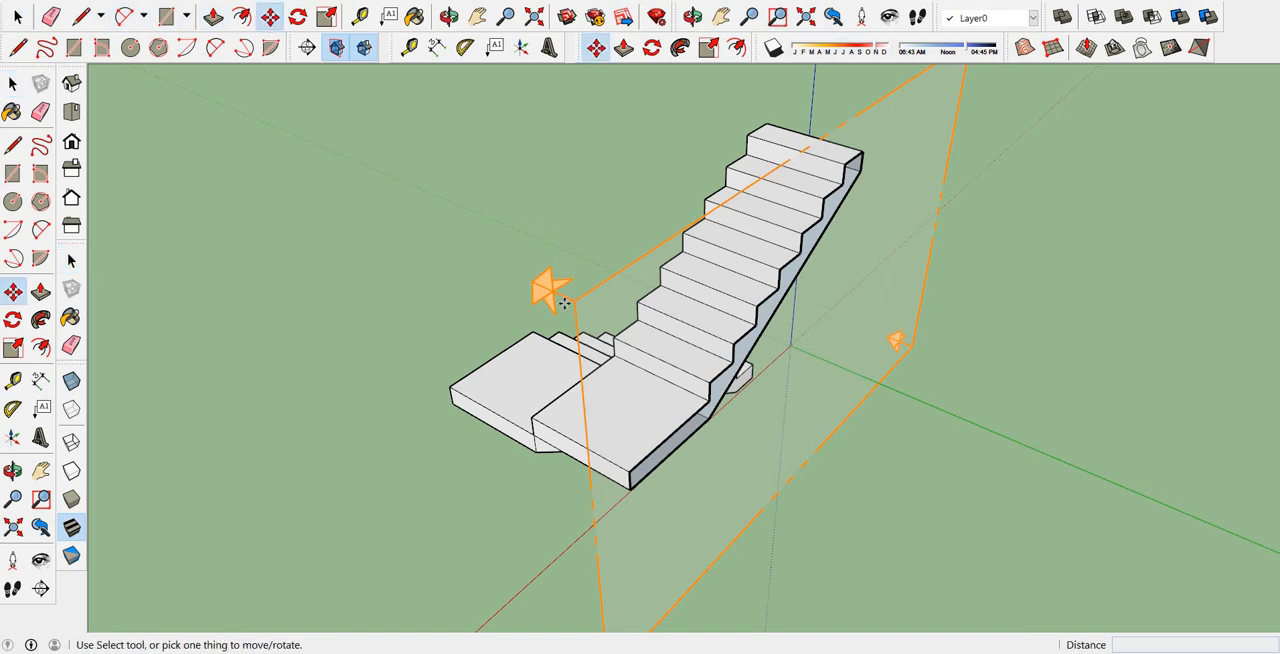
{"action": "left_click_drag", "start_coordinate": [569, 302], "coordinate": [532, 292]}
{"action": "middle_click_drag", "start_coordinate": [532, 292], "coordinate": [329, 191]}
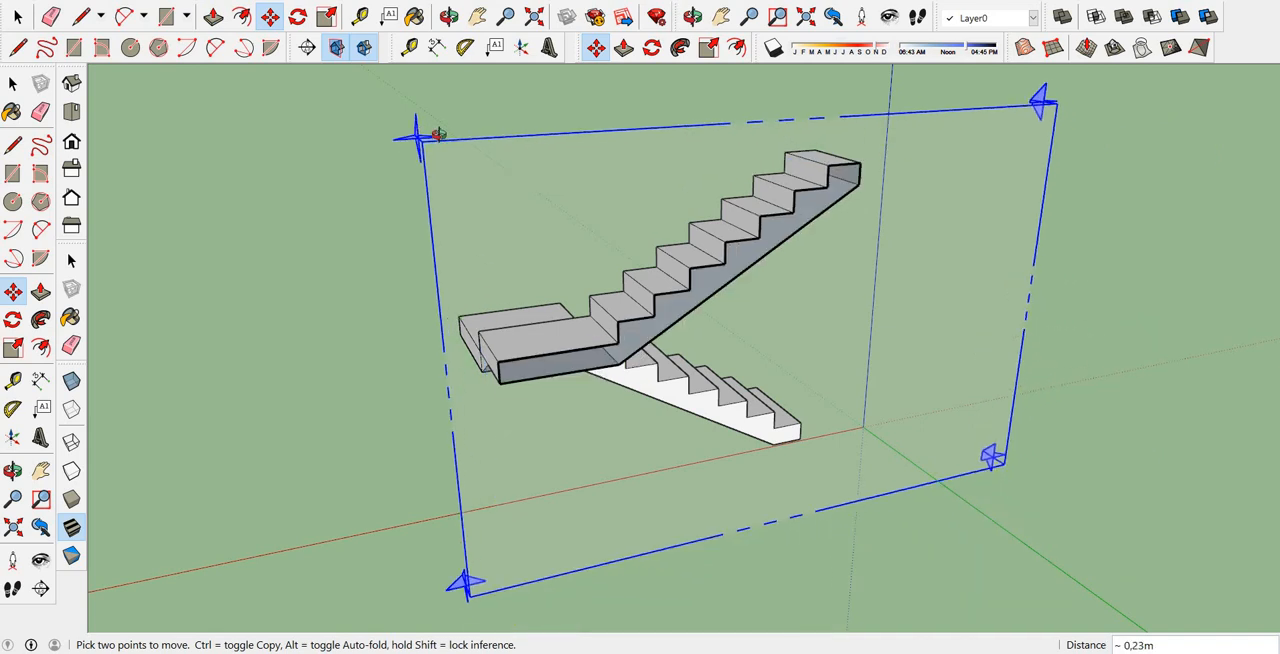
{"action": "middle_click_drag", "start_coordinate": [437, 129], "coordinate": [480, 160]}
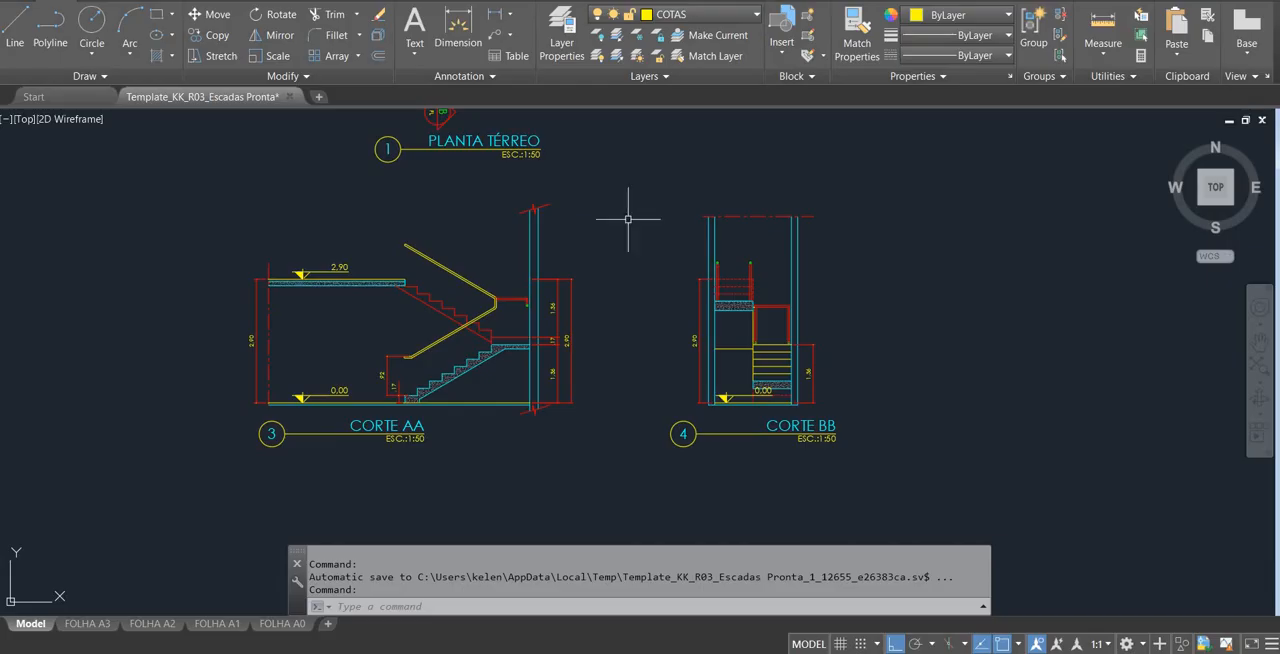
Switch to AutoCAD to examine the section marks in PLANTA TÉRREO and compare the cut flights in CORTE AA and CORTE BB.
{"action": "scroll", "coordinate": [717, 352], "scroll_direction": "down", "scroll_amount": 8}
{"action": "scroll", "coordinate": [717, 352], "scroll_direction": "up", "scroll_amount": 6}
{"action": "scroll", "coordinate": [343, 277], "scroll_direction": "up", "scroll_amount": 4}
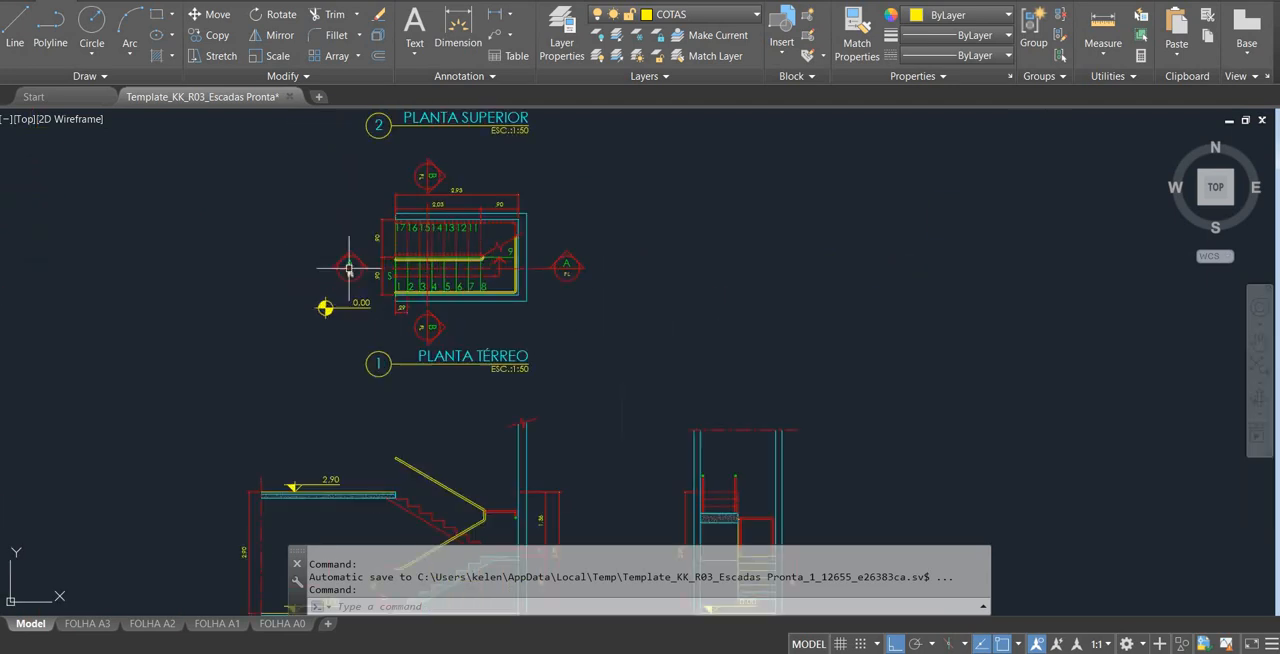
{"action": "scroll", "coordinate": [448, 266], "scroll_direction": "down", "scroll_amount": 6}
{"action": "scroll", "coordinate": [620, 448], "scroll_direction": "up", "scroll_amount": 4}
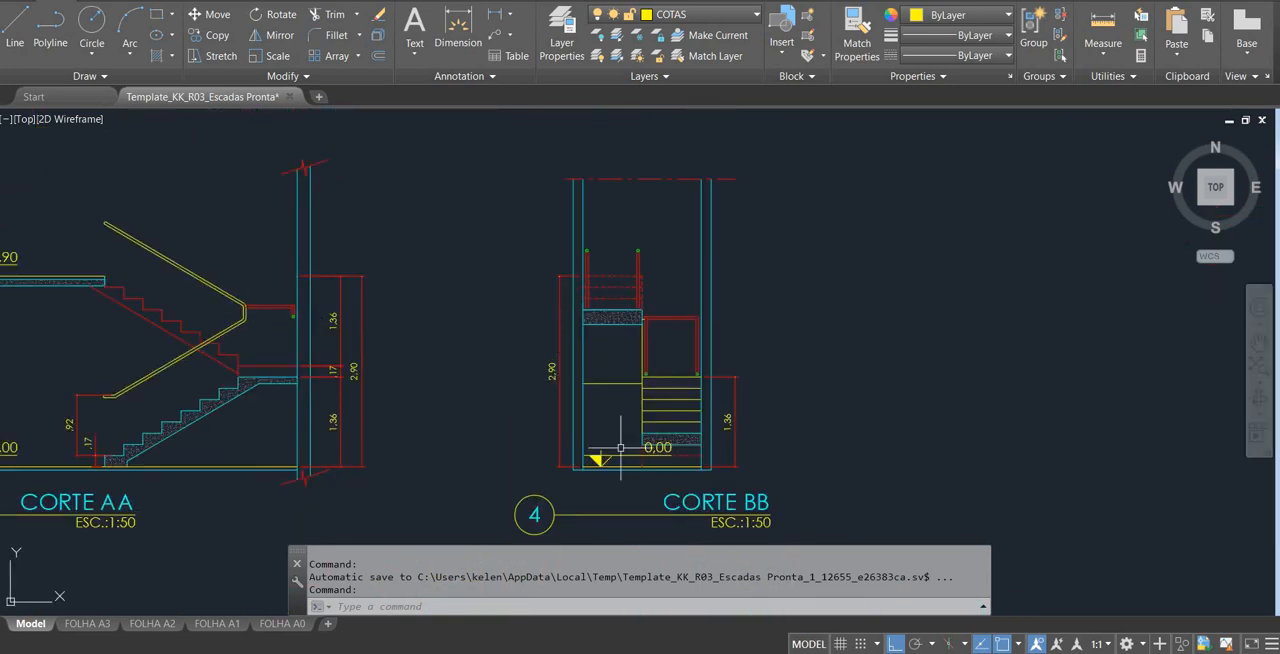
{"action": "scroll", "coordinate": [186, 320], "scroll_direction": "down", "scroll_amount": 6}
{"action": "scroll", "coordinate": [223, 294], "scroll_direction": "up", "scroll_amount": 5}
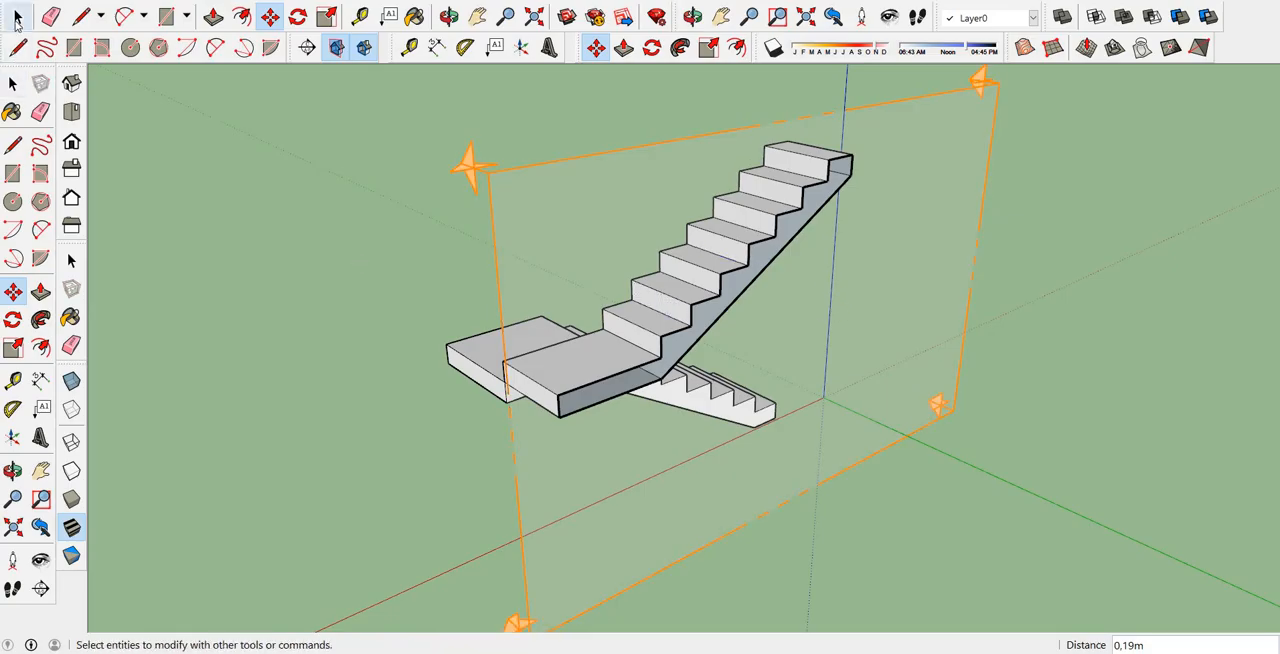
Return to SketchUp, delete the lengthwise section plane on the upper flight, and view the whole staircase from the lower flight's side.
{"action": "left_click", "coordinate": [18, 17]}
{"action": "left_click", "coordinate": [491, 182]}
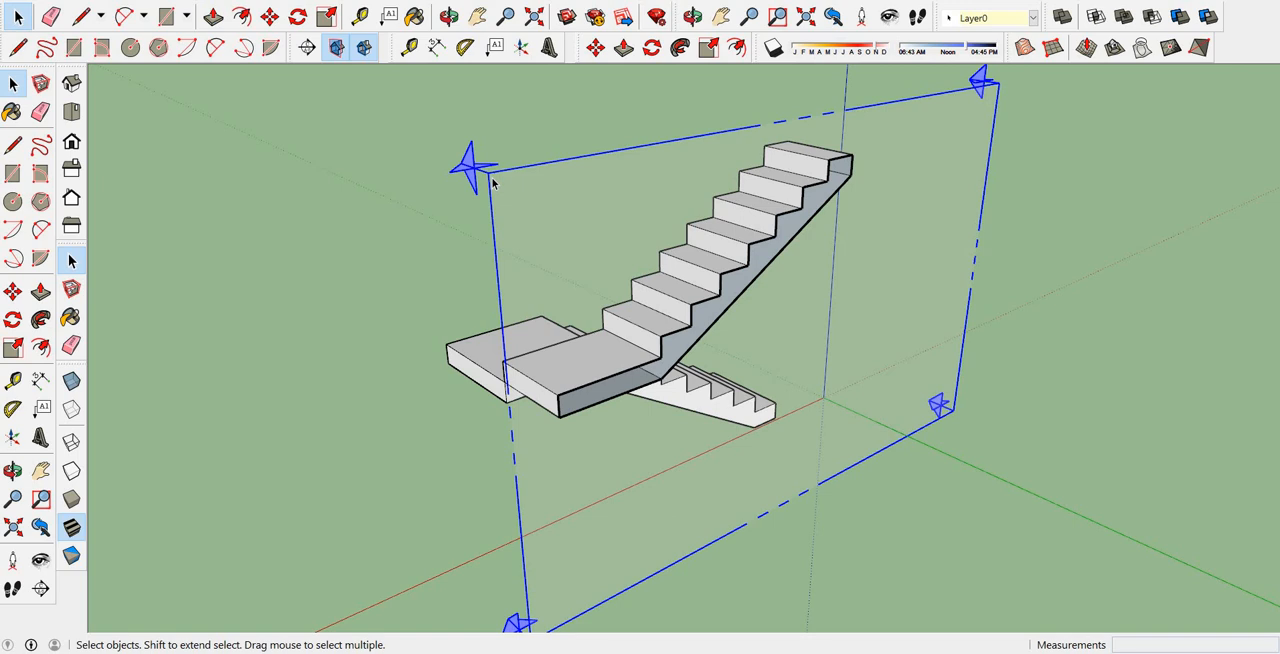
{"action": "key", "text": "Delete"}
{"action": "middle_click_drag", "start_coordinate": [876, 241], "coordinate": [89, 260]}
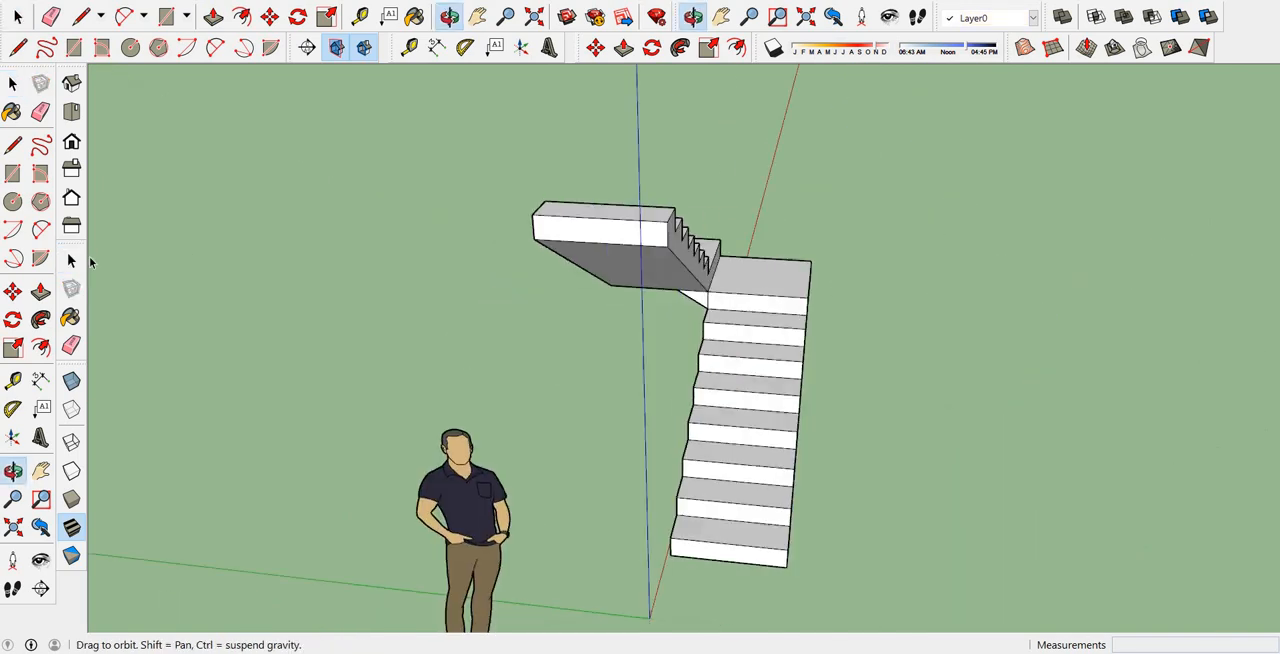
{"action": "middle_click_drag", "start_coordinate": [929, 309], "coordinate": [613, 309]}
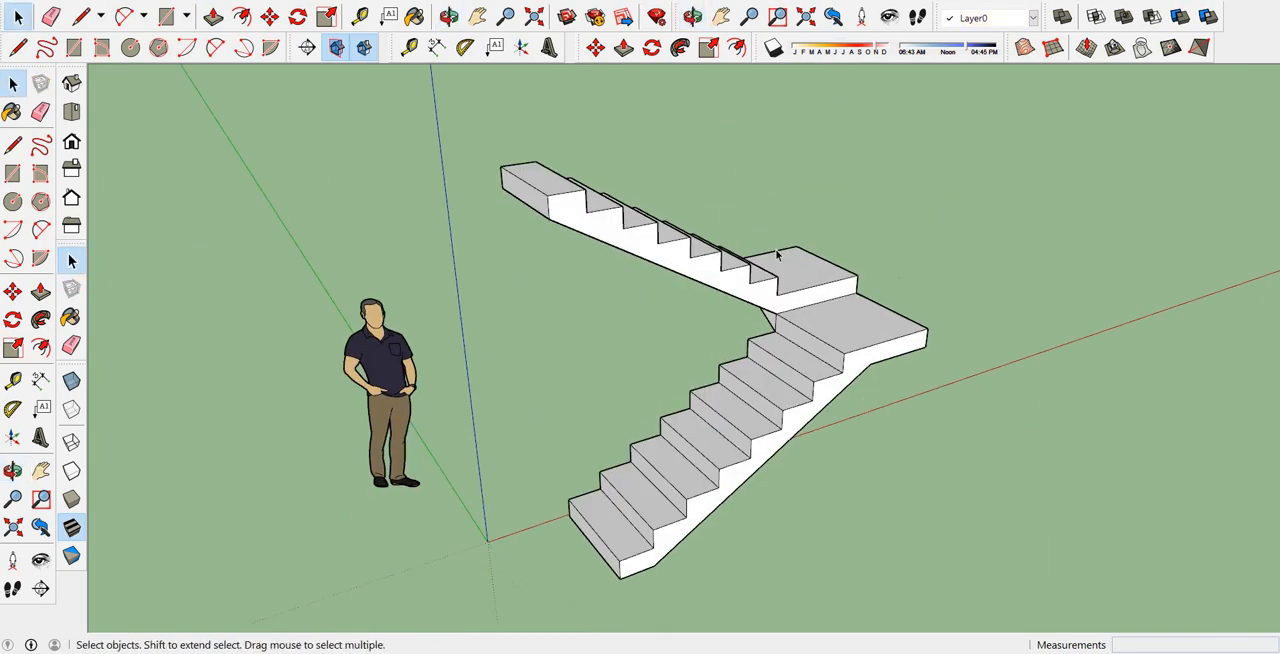